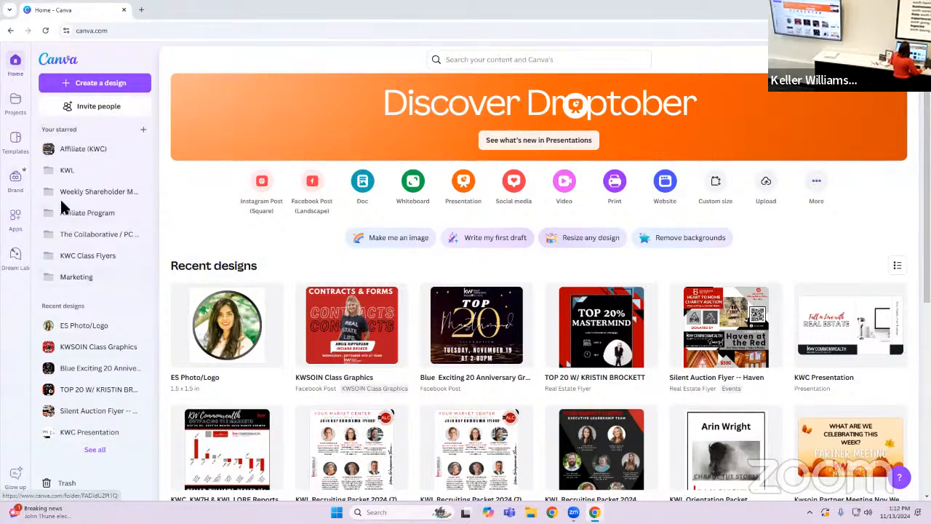
Step: Open the Keller Williams Commonwealth brand kit from the team's Brand Kits
click(11, 184)
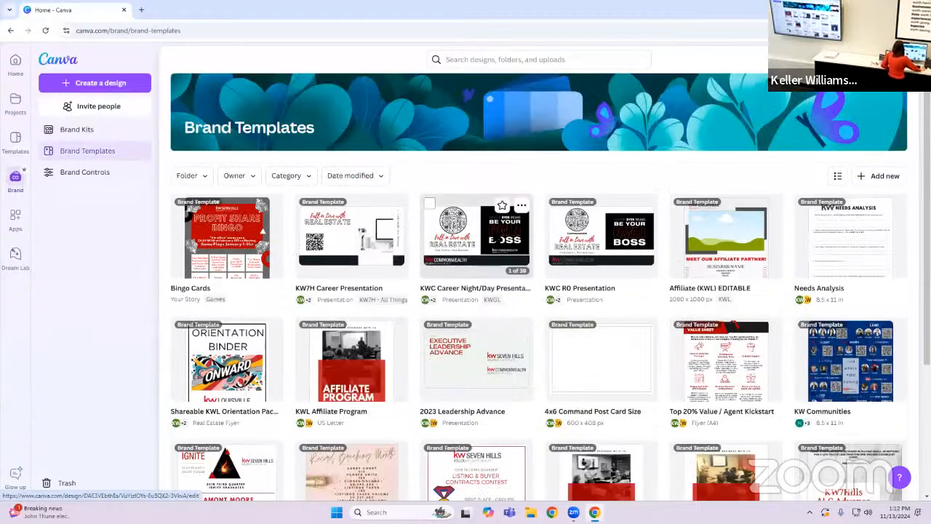
click(80, 131)
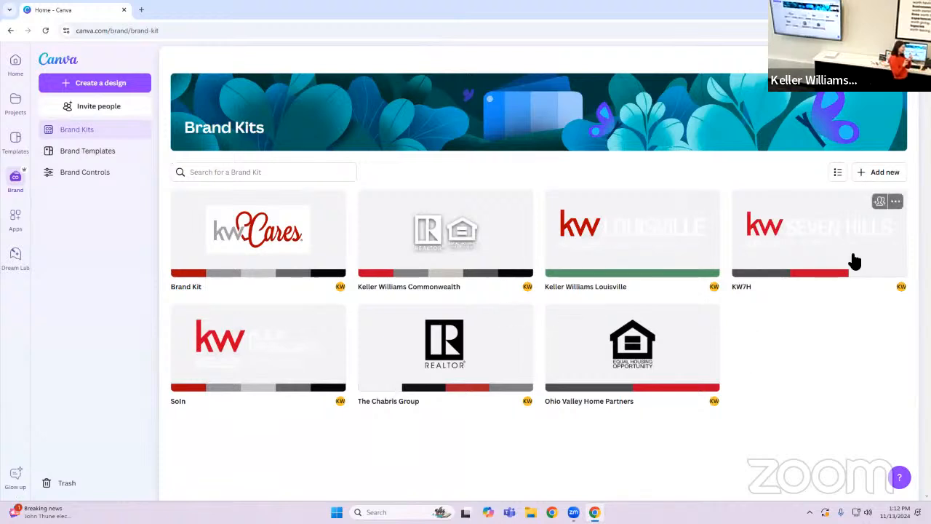
click(383, 206)
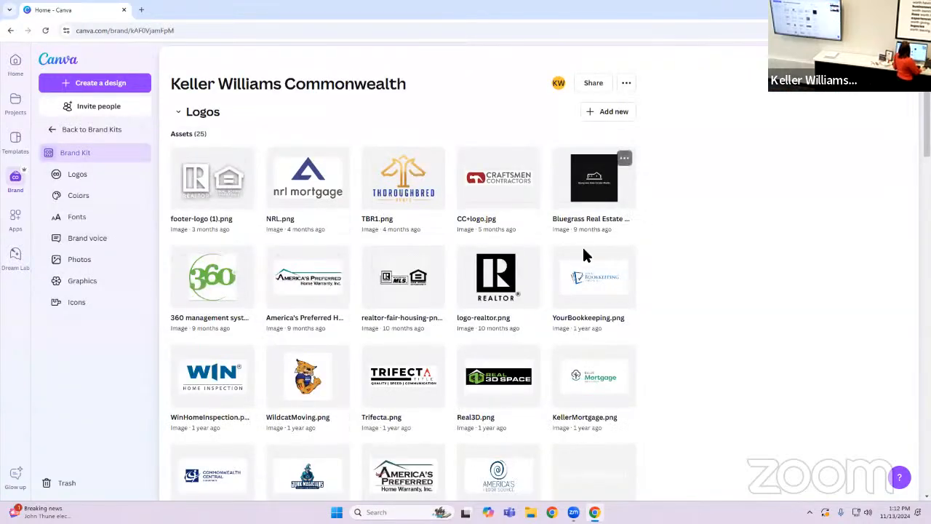
Step: Examine the brand kit's full set of logos, its color palette and its font styles
scroll(685, 269, down, 1)
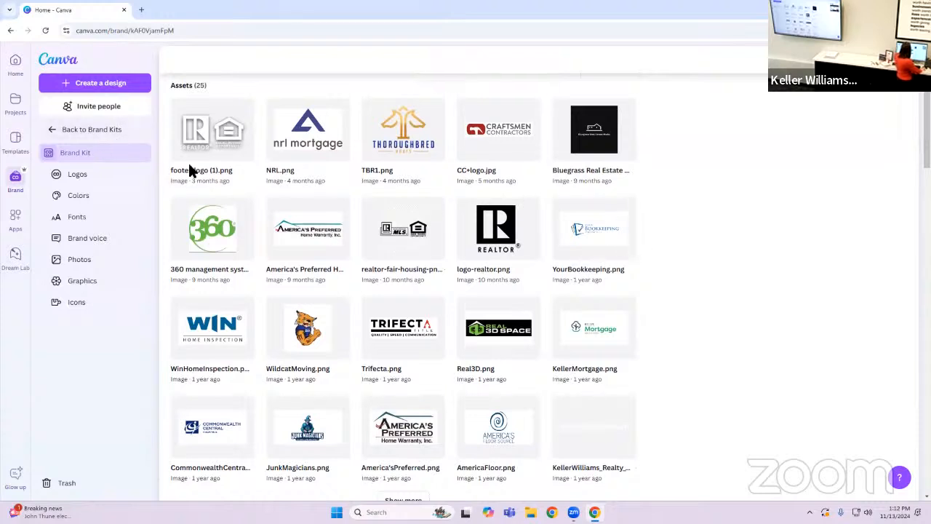
scroll(557, 264, down, 3)
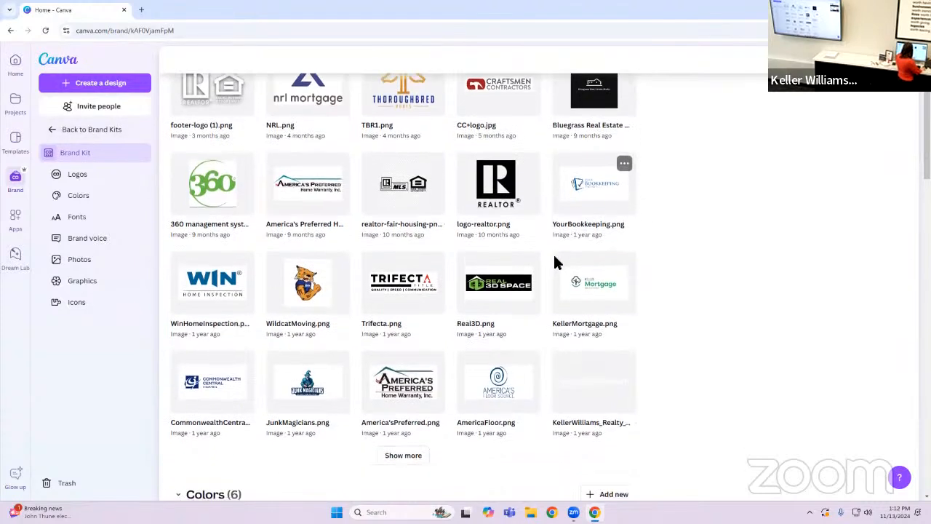
scroll(553, 270, down, 3)
click(405, 208)
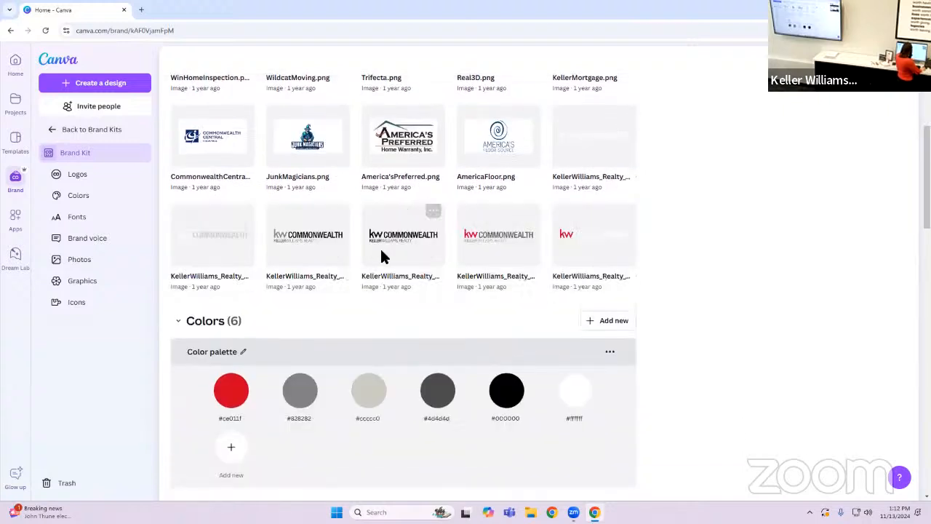
scroll(659, 275, down, 3)
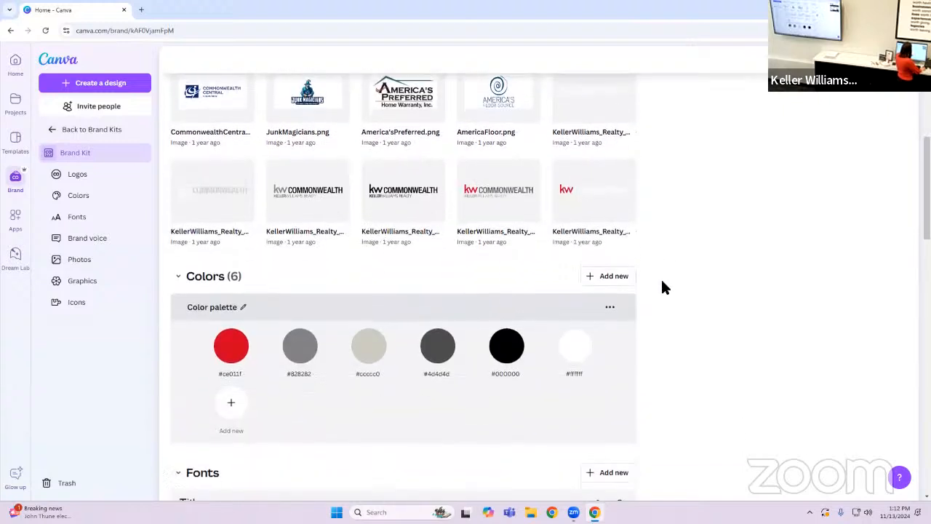
scroll(693, 262, down, 1)
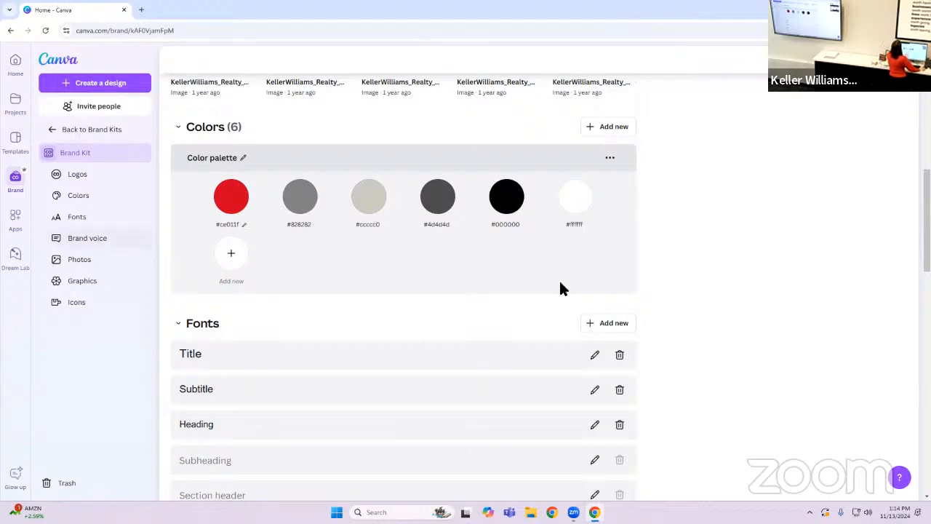
scroll(700, 261, up, 4)
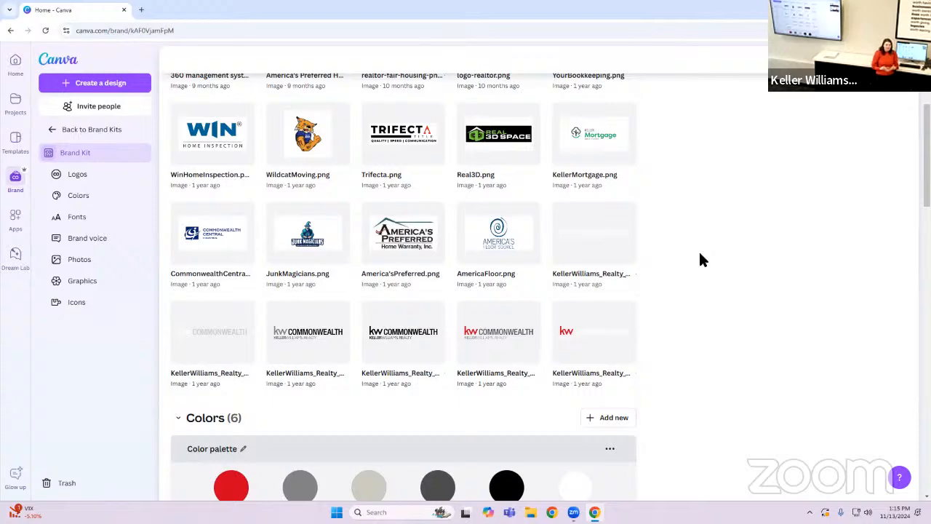
scroll(698, 260, up, 4)
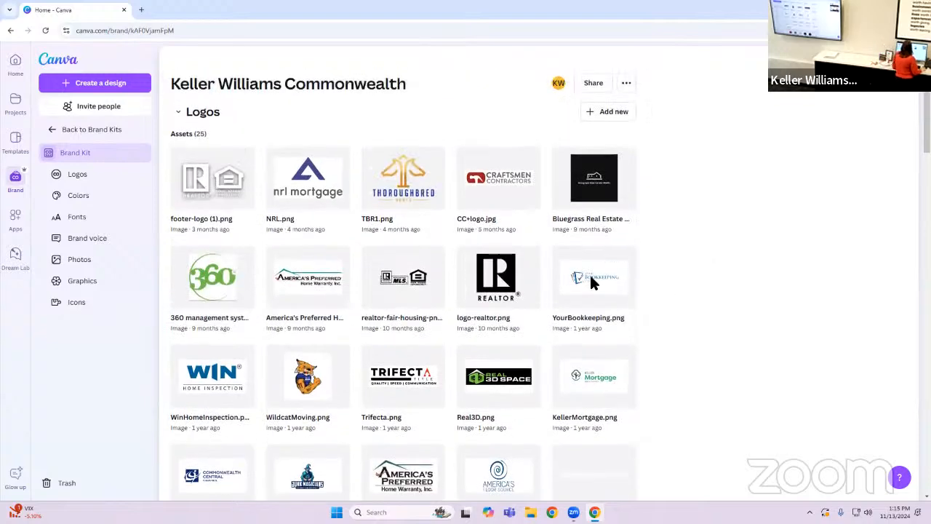
Step: Return to the home page and look through the recent designs
click(13, 67)
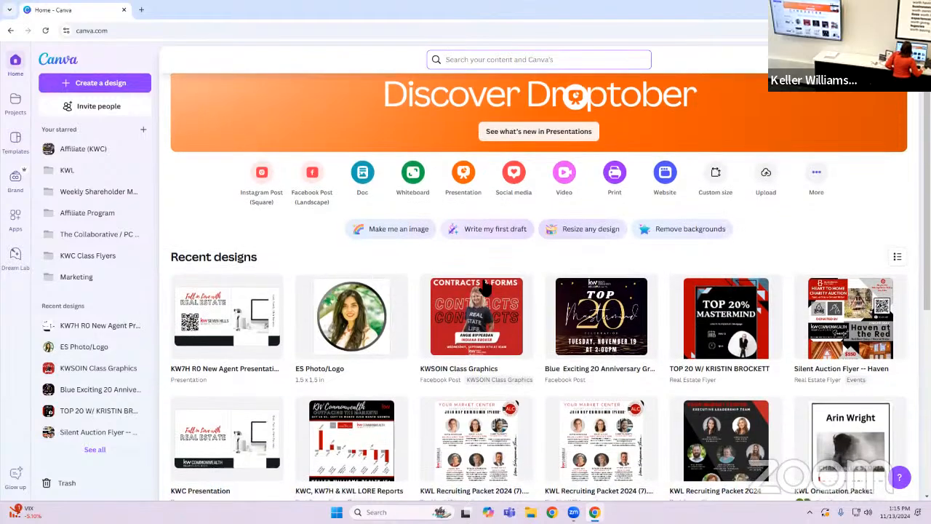
scroll(364, 287, down, 3)
scroll(744, 385, down, 5)
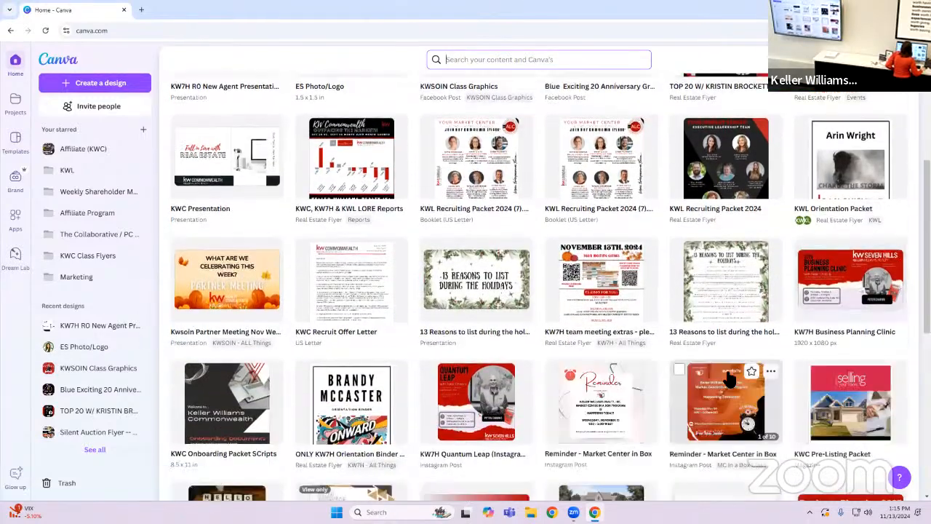
scroll(661, 340, down, 2)
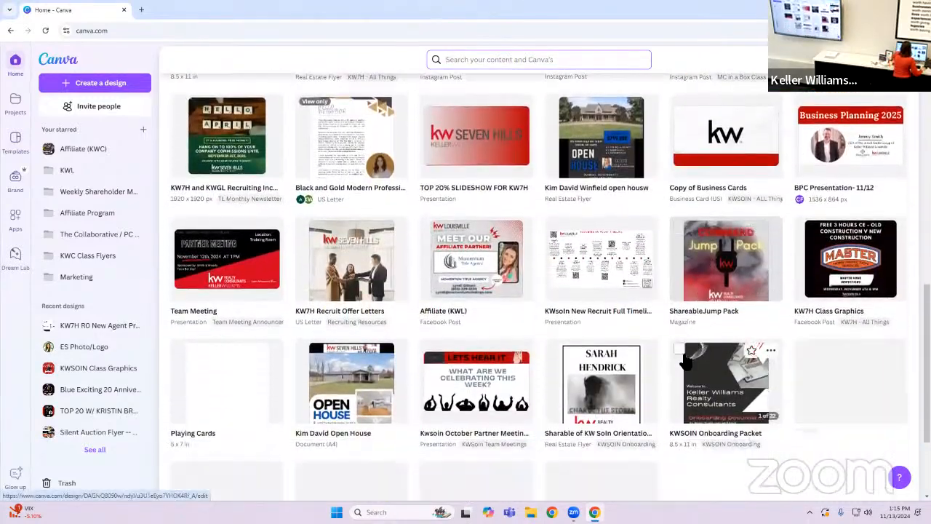
scroll(660, 339, down, 5)
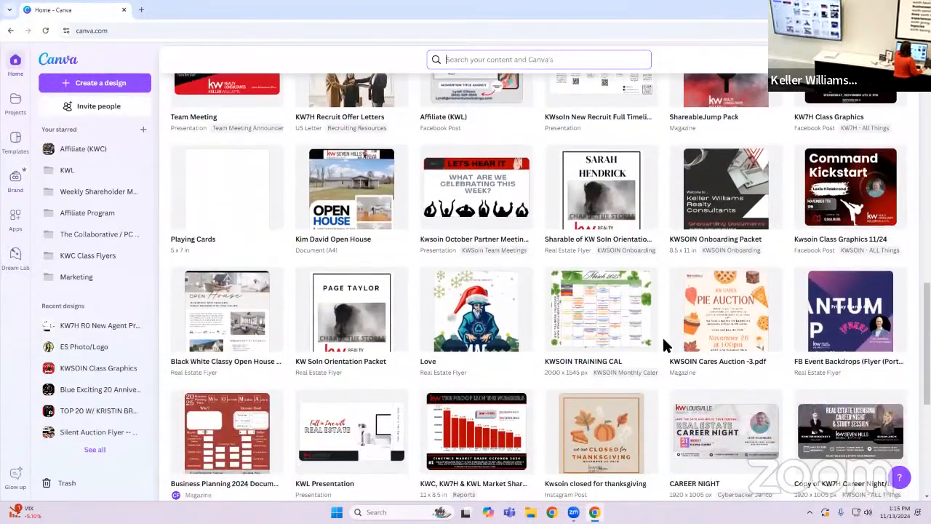
scroll(664, 343, down, 2)
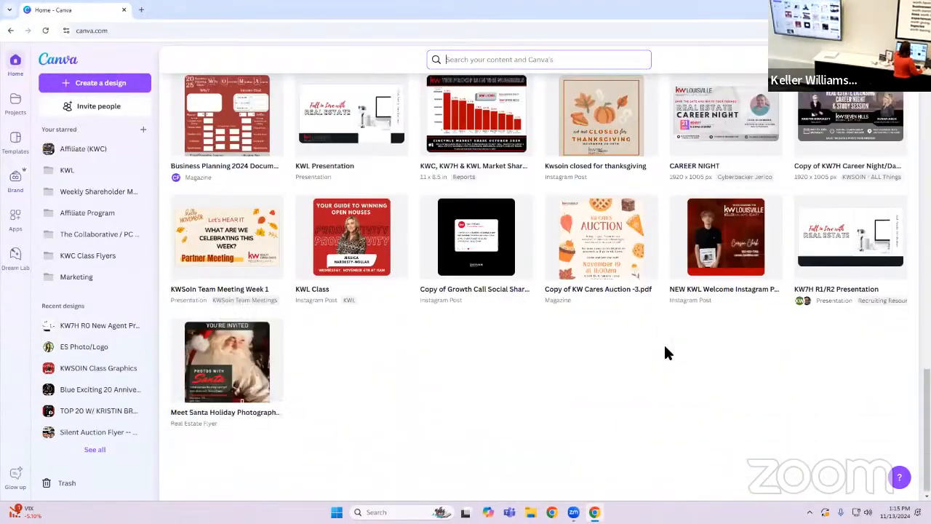
scroll(386, 378, down, 1)
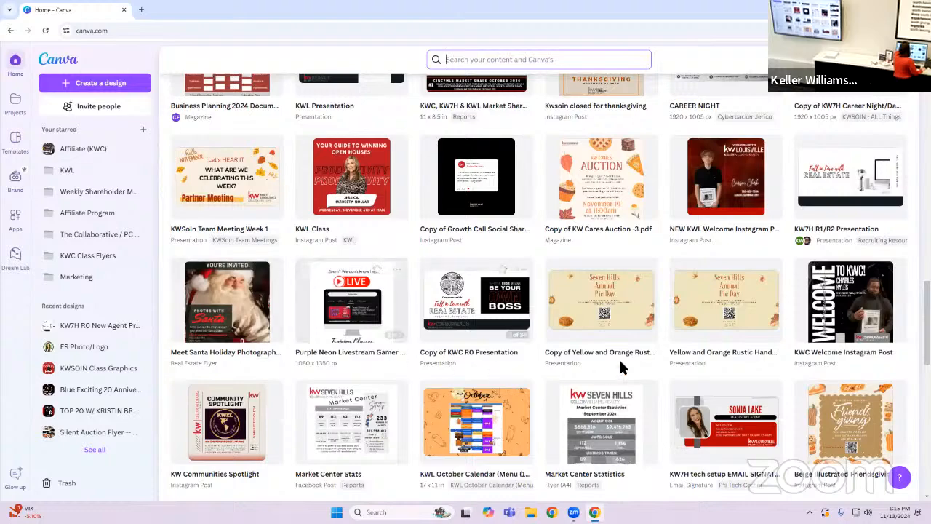
scroll(622, 384, down, 1)
scroll(620, 385, up, 10)
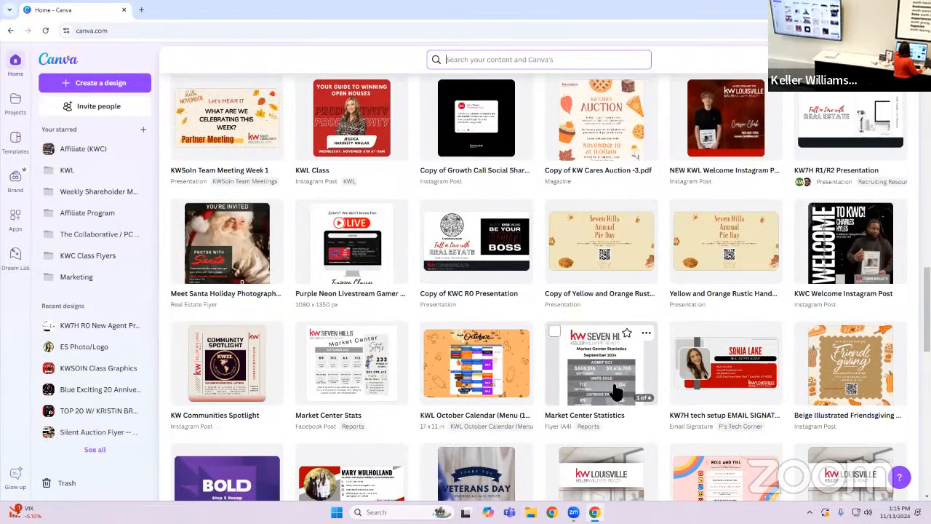
scroll(547, 290, up, 5)
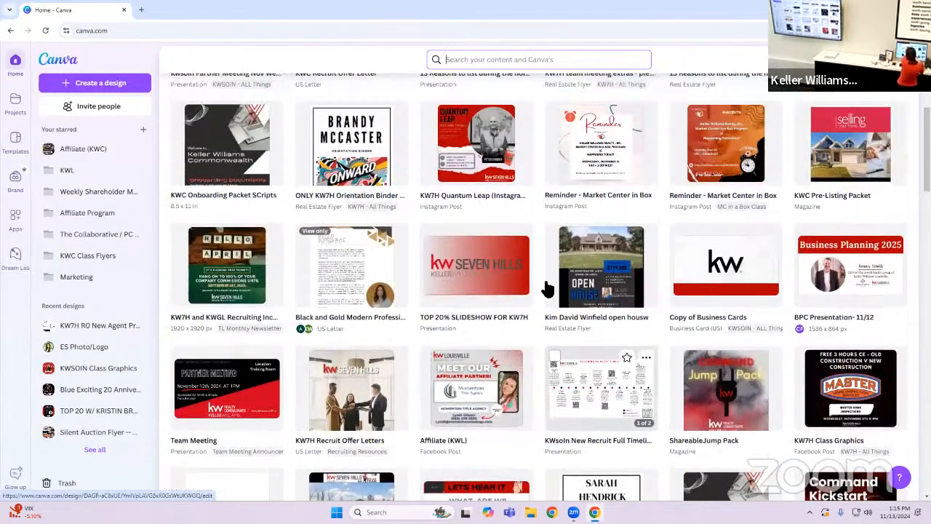
scroll(549, 287, up, 3)
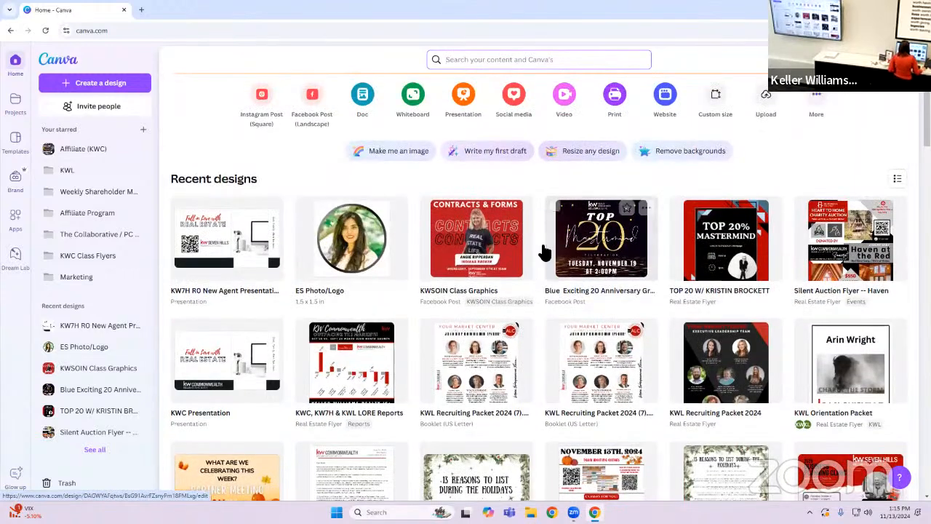
Step: Search all content for "kwc" and expand the matching designs to review more of them
click(547, 60)
text(kwc)
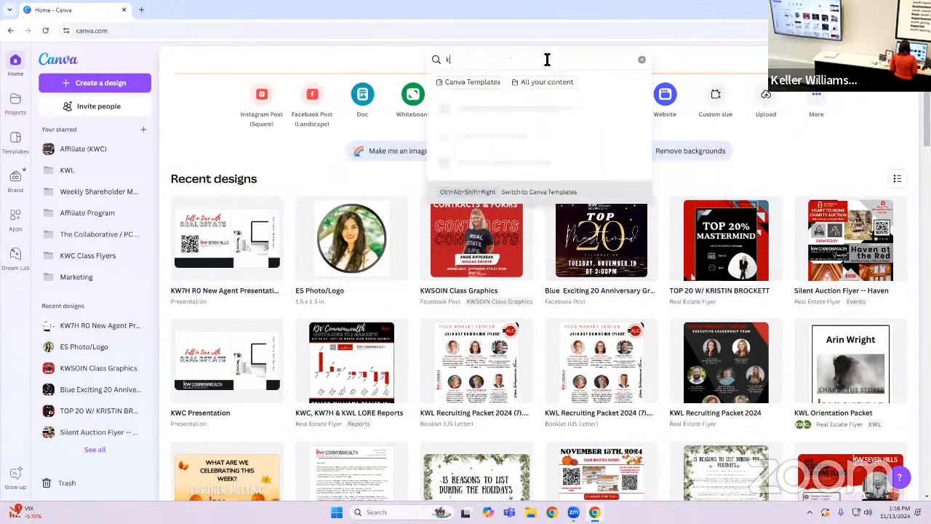
key(Return)
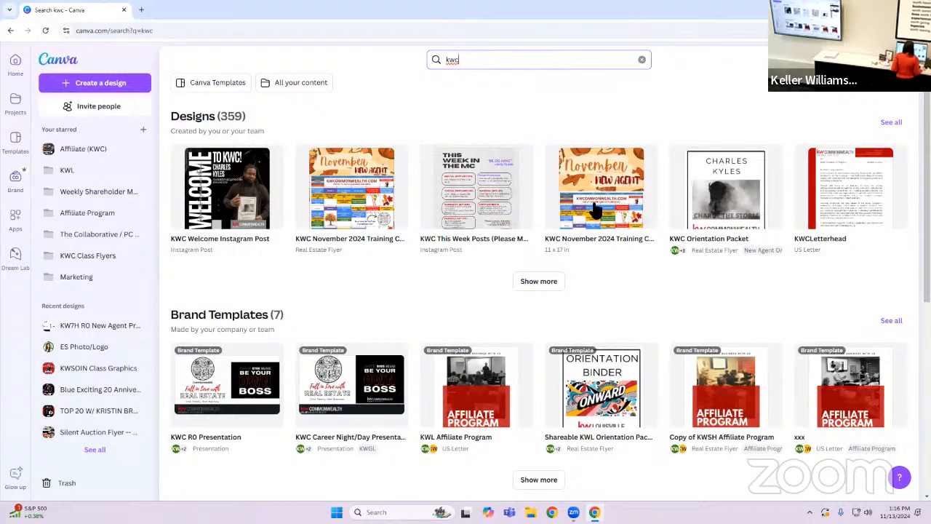
click(538, 281)
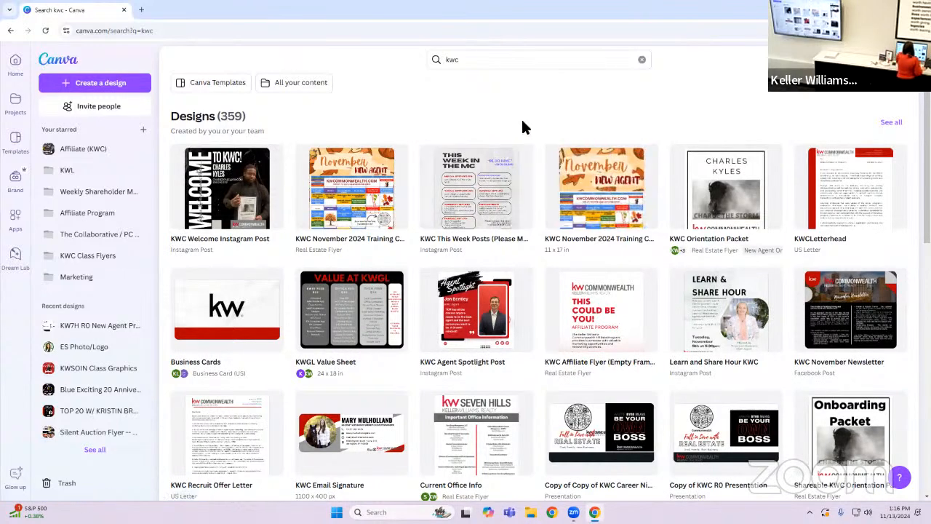
scroll(570, 211, down, 1)
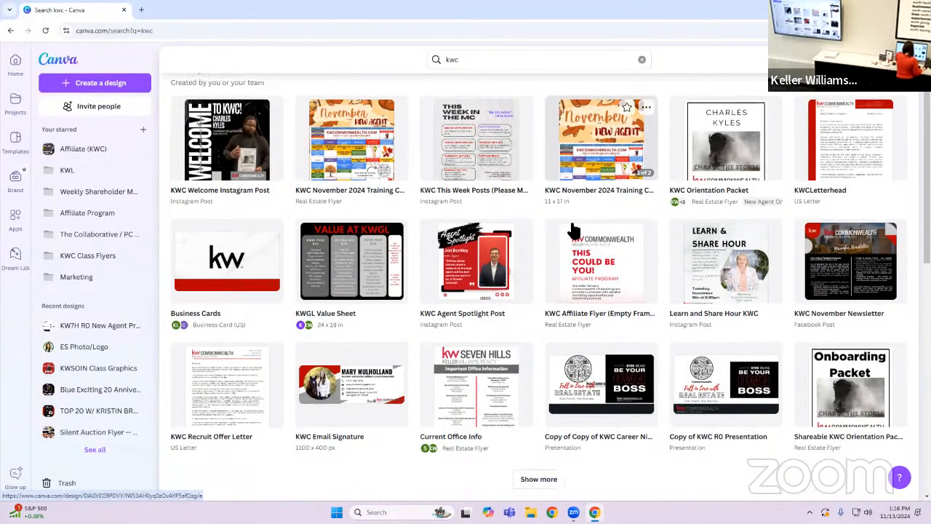
scroll(579, 216, down, 2)
scroll(579, 211, up, 1)
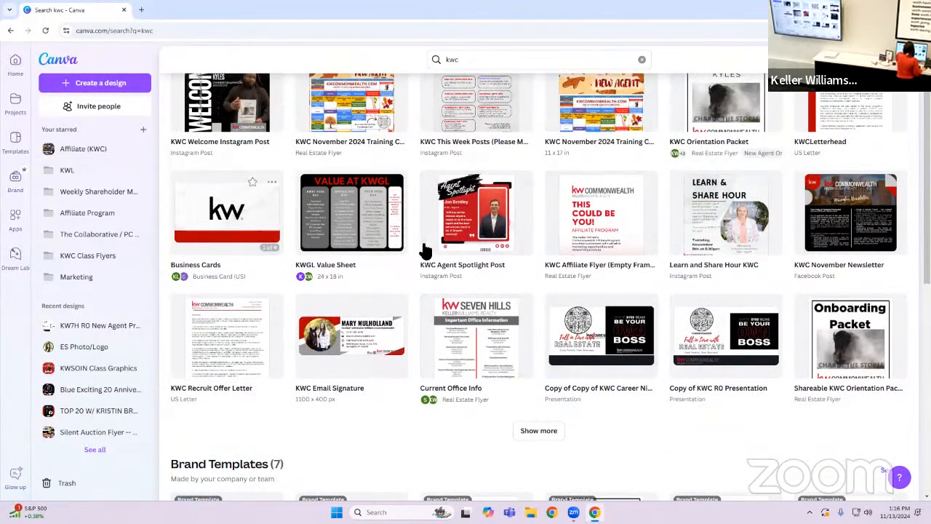
scroll(425, 258, up, 1)
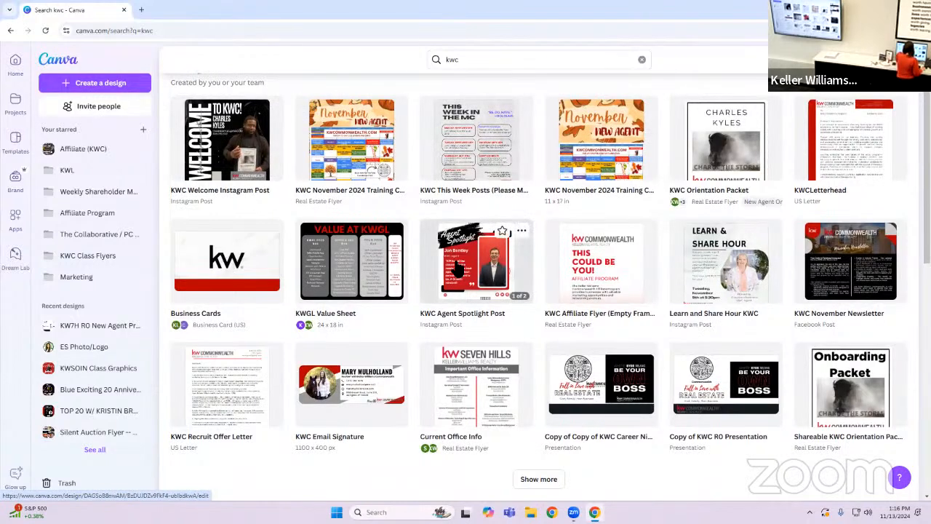
scroll(456, 267, up, 1)
Step: Leave the "kwc" search results and return to the home page
click(444, 59)
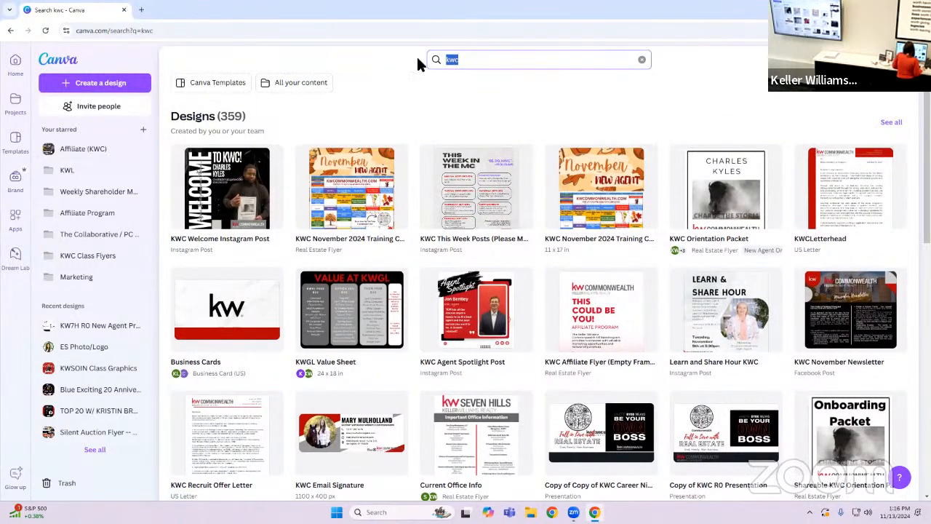
key(BackSpace)
click(363, 78)
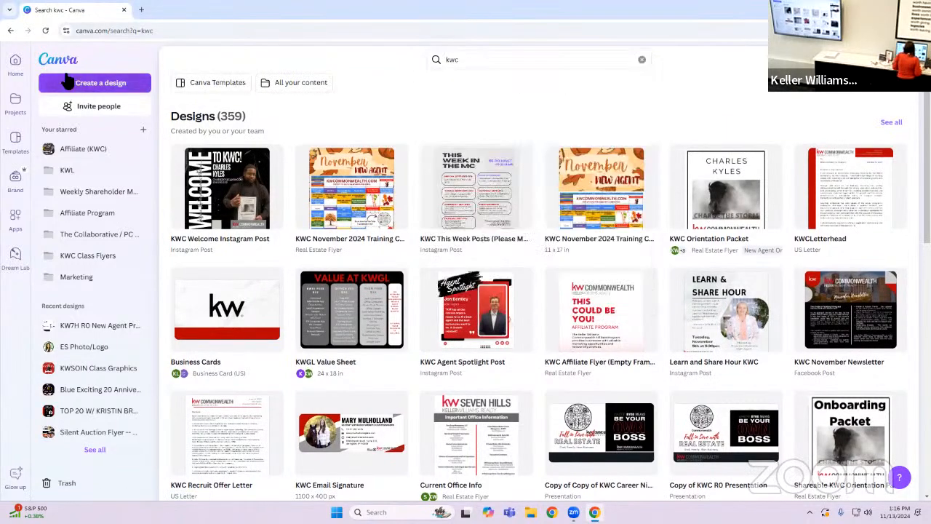
click(17, 62)
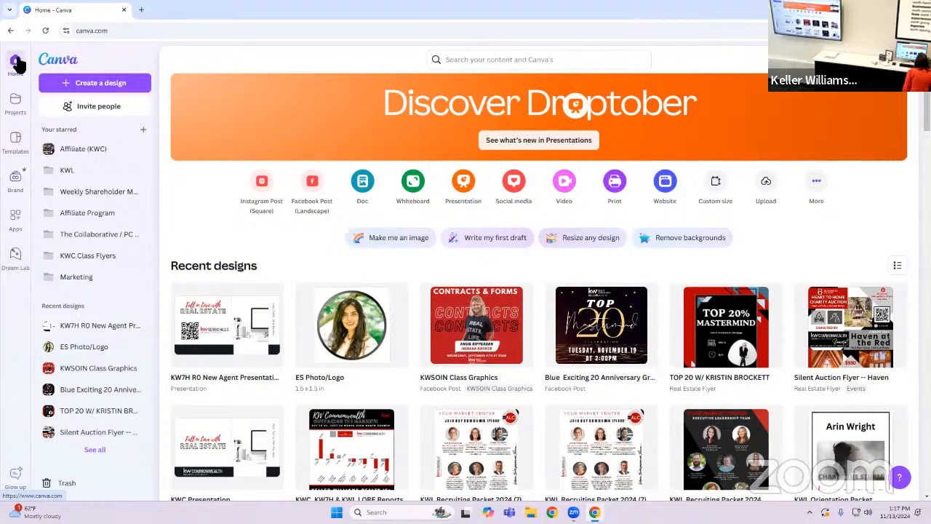
Step: Search for "business cards" and browse through the results to the Canva Templates section
click(502, 62)
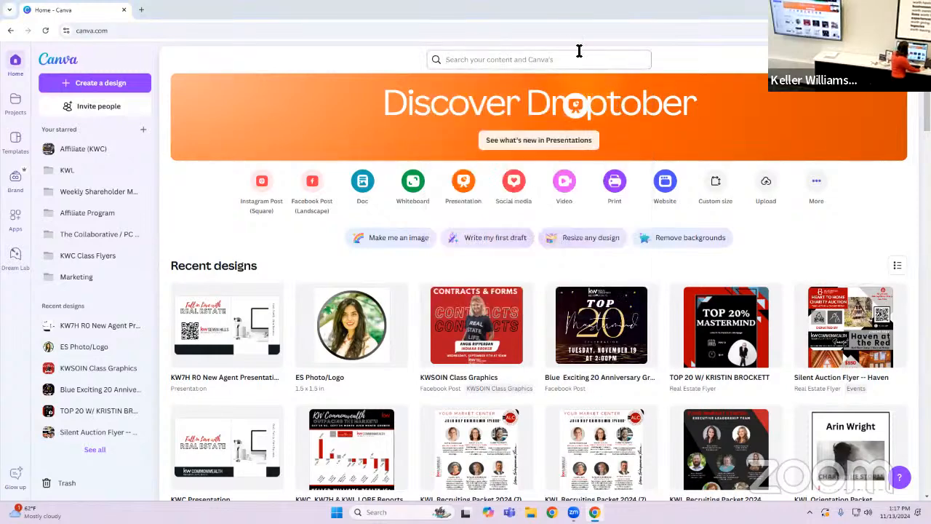
click(562, 64)
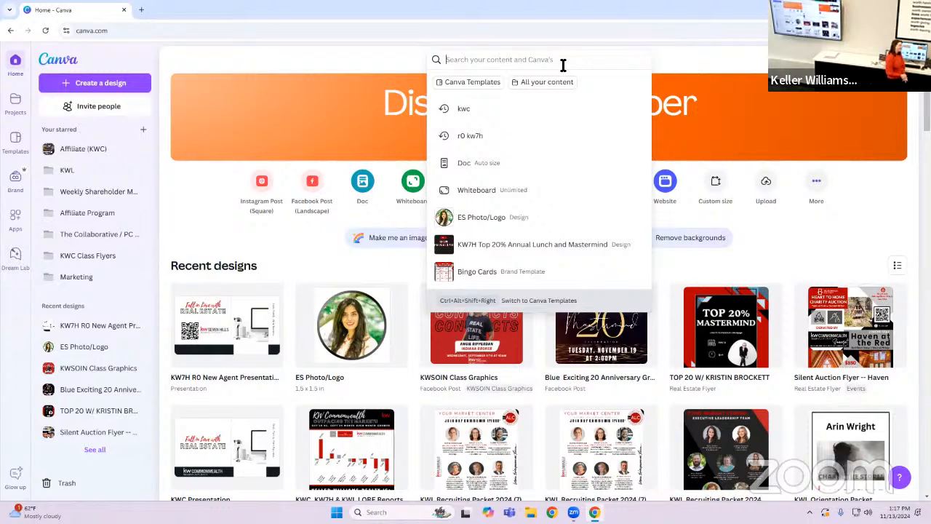
text(business cards)
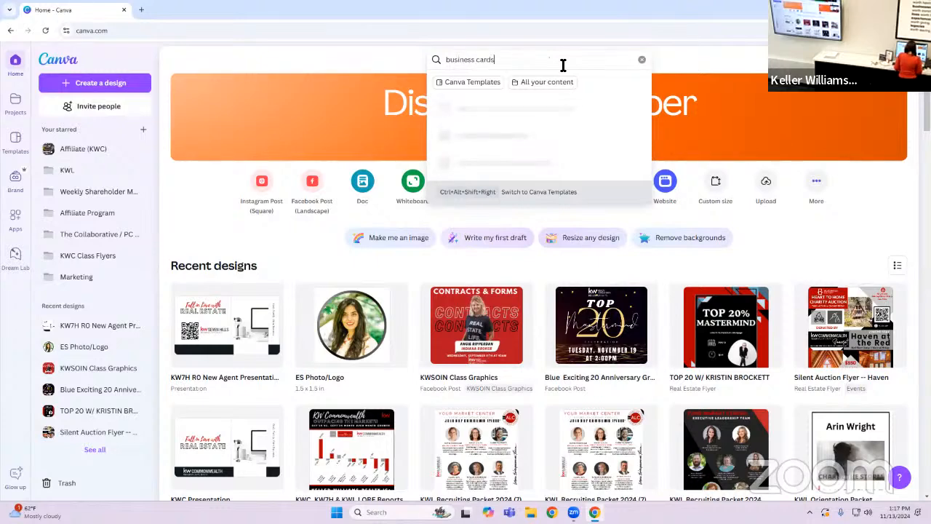
key(Return)
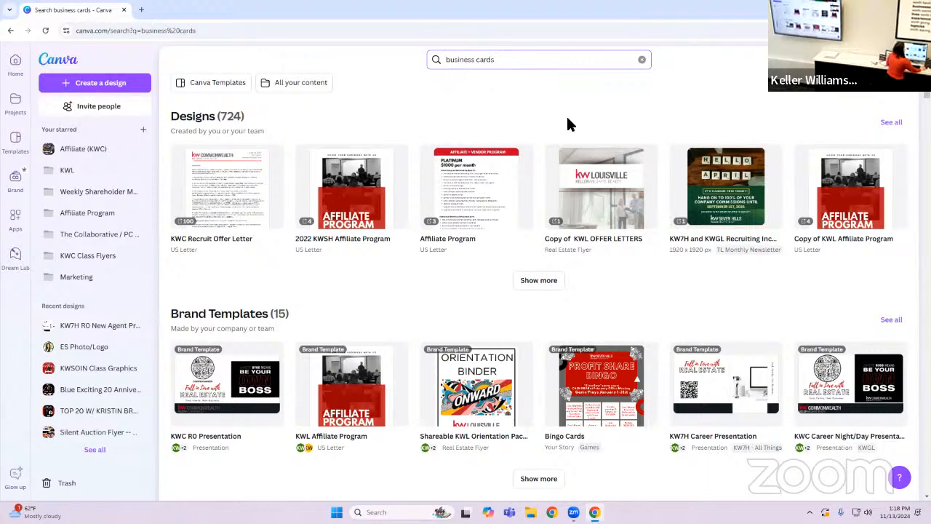
scroll(484, 127, down, 1)
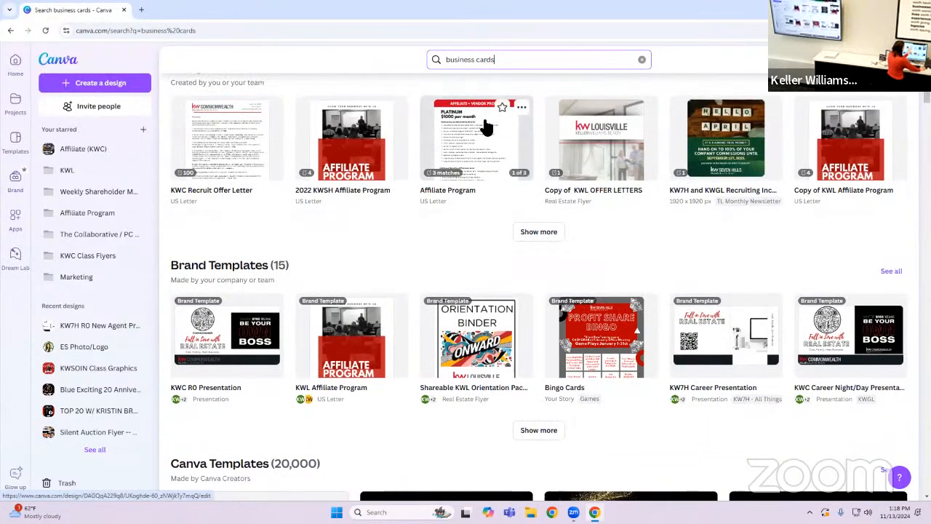
scroll(566, 321, down, 2)
scroll(566, 320, down, 5)
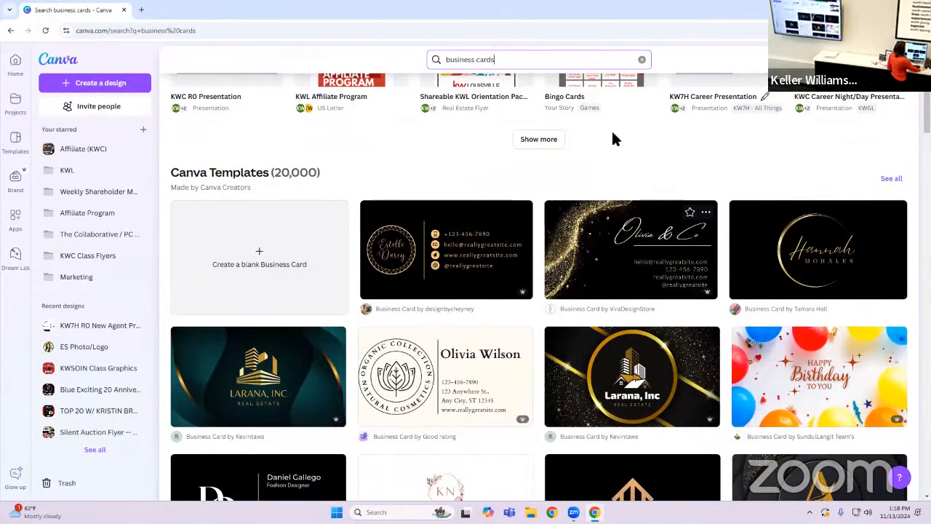
scroll(612, 138, down, 1)
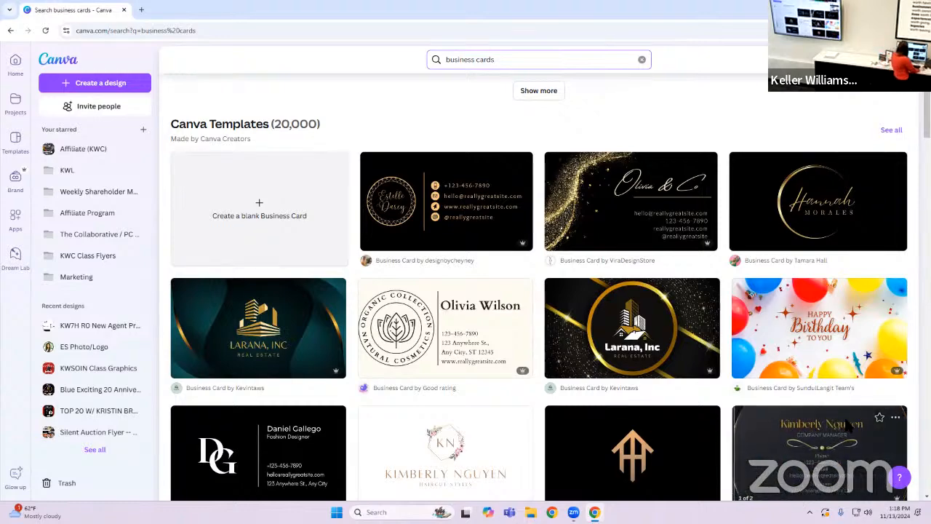
Step: Browse the Canva business card templates and open the details of the Gold Black Classy Personal Business Card
scroll(427, 113, down, 3)
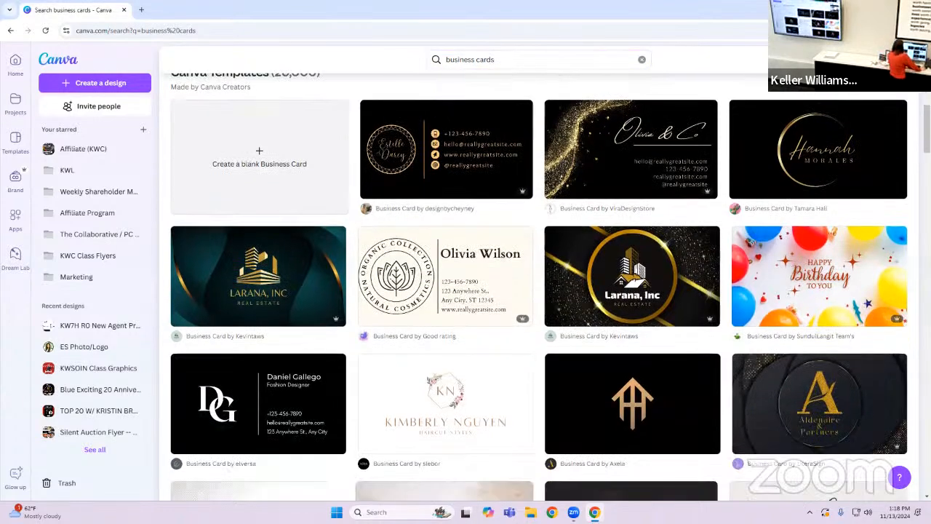
scroll(428, 134, down, 3)
scroll(433, 135, up, 5)
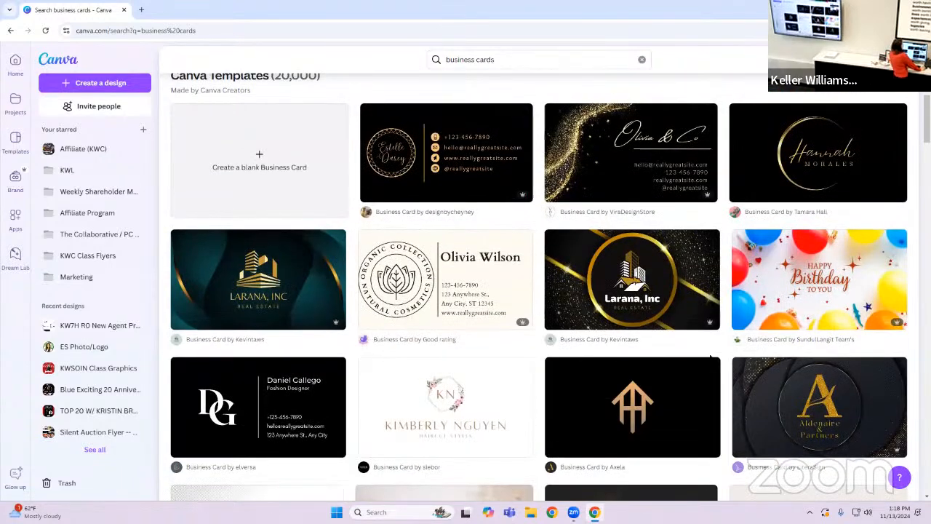
mouse_move(644, 333)
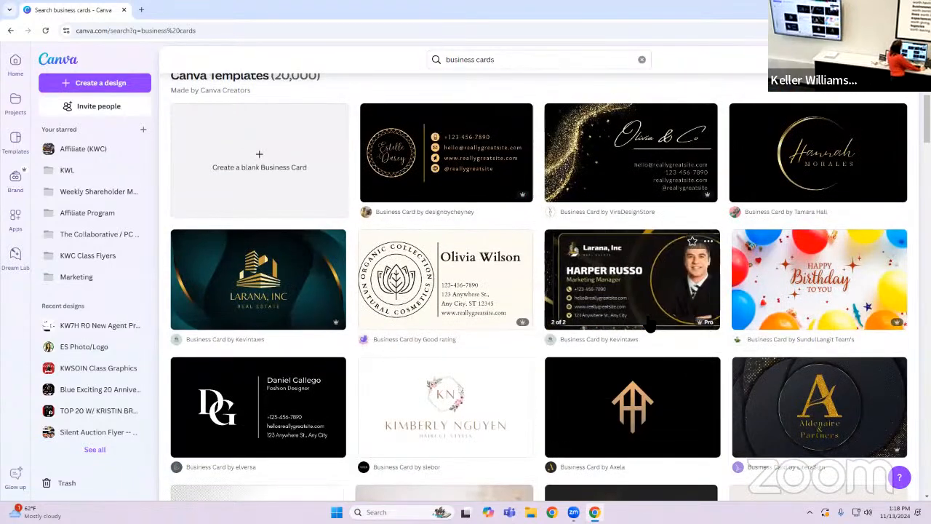
scroll(649, 327, down, 1)
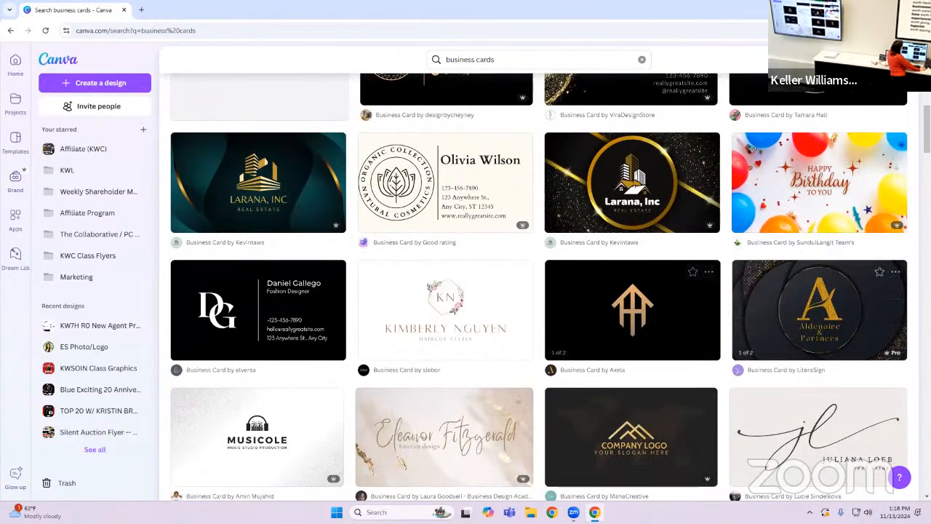
scroll(550, 287, up, 1)
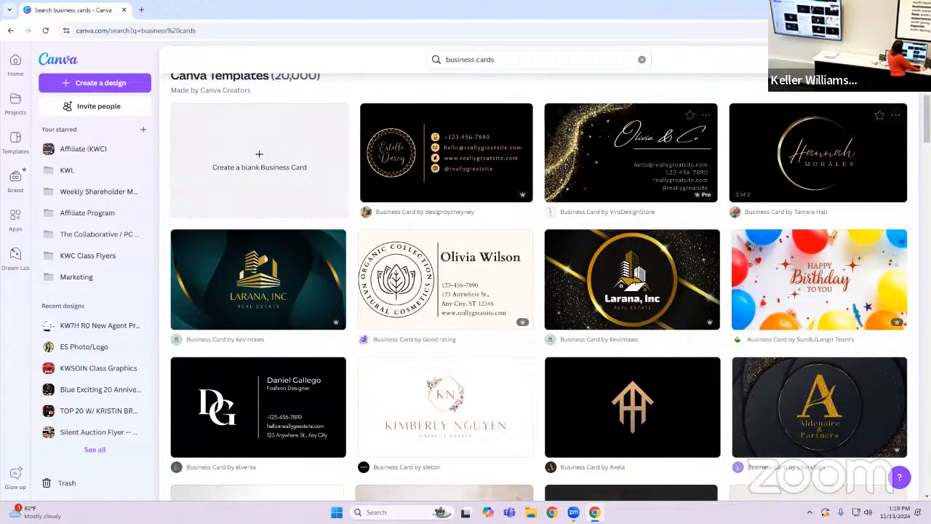
click(622, 161)
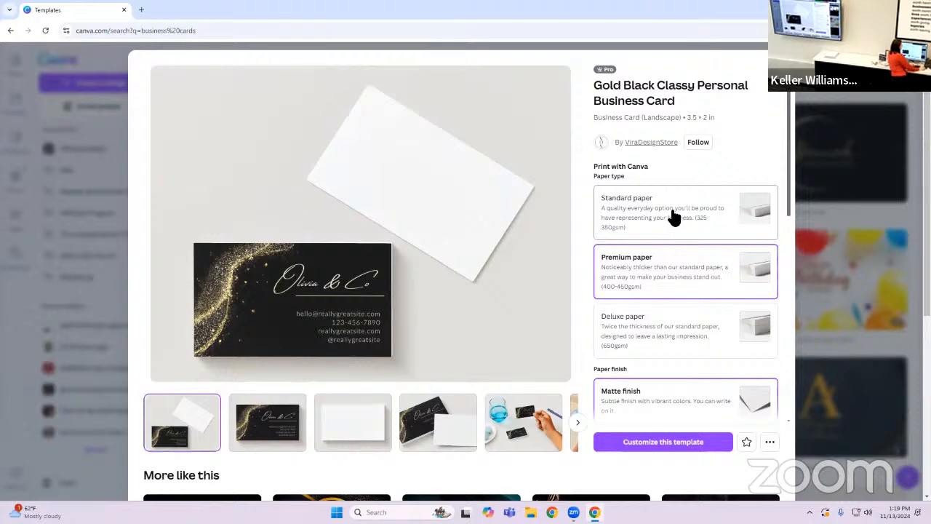
Step: Review the template's paper, finish, corner and quantity options, and open it for customizing
scroll(673, 217, down, 5)
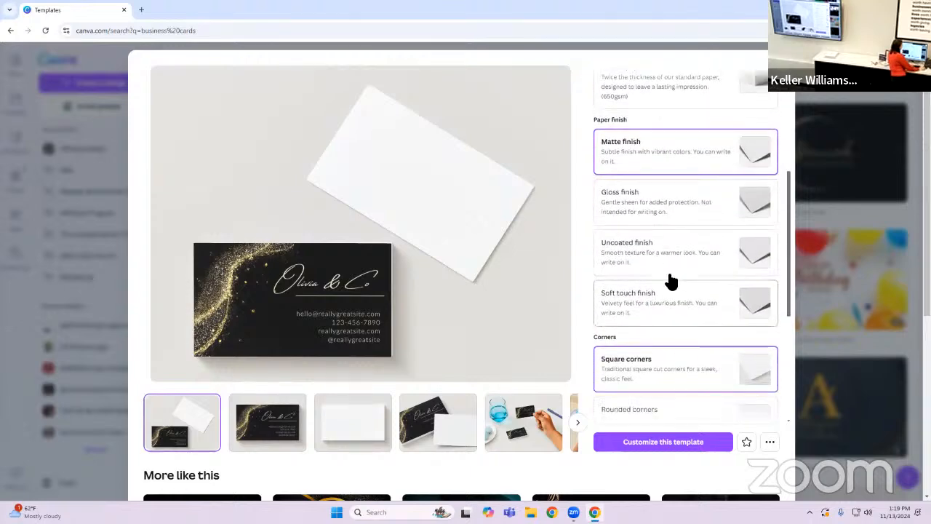
scroll(655, 204, down, 3)
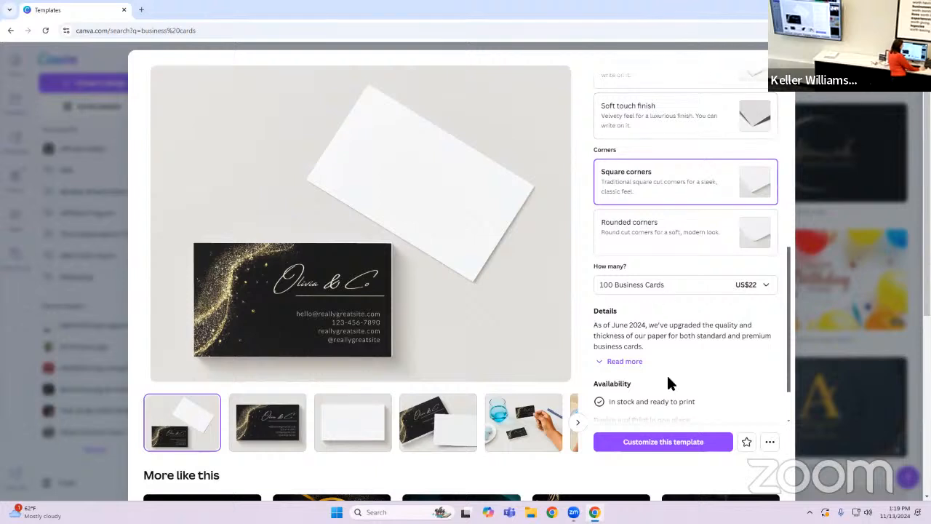
click(675, 450)
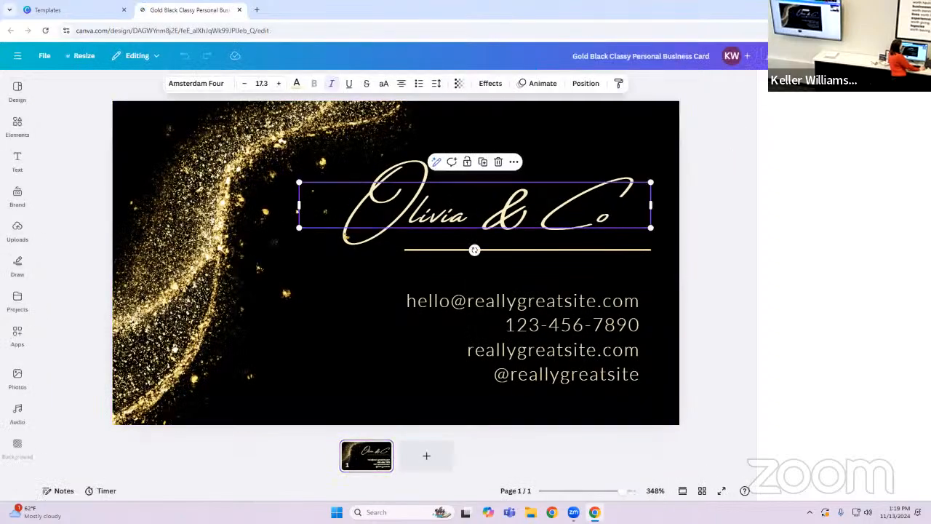
click(703, 126)
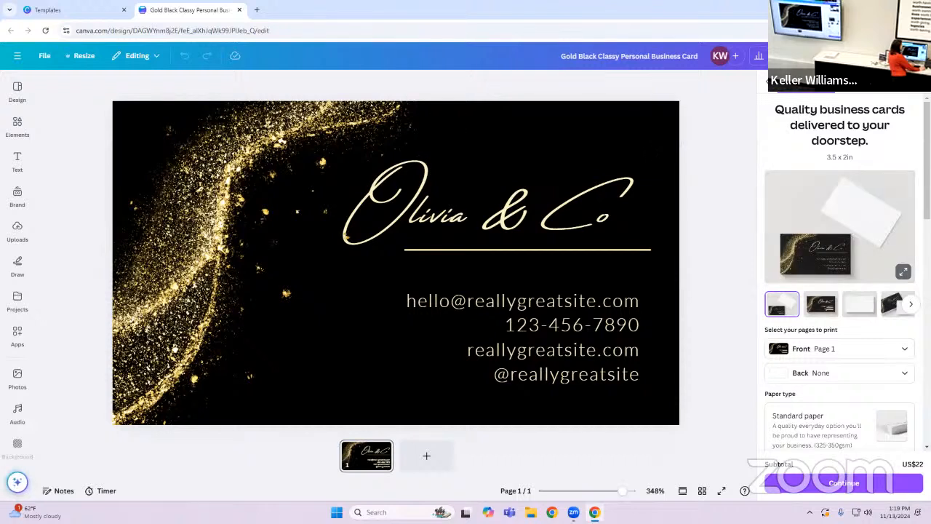
Step: Try deleting the card's black background and undo the deletion
click(655, 139)
key(Delete)
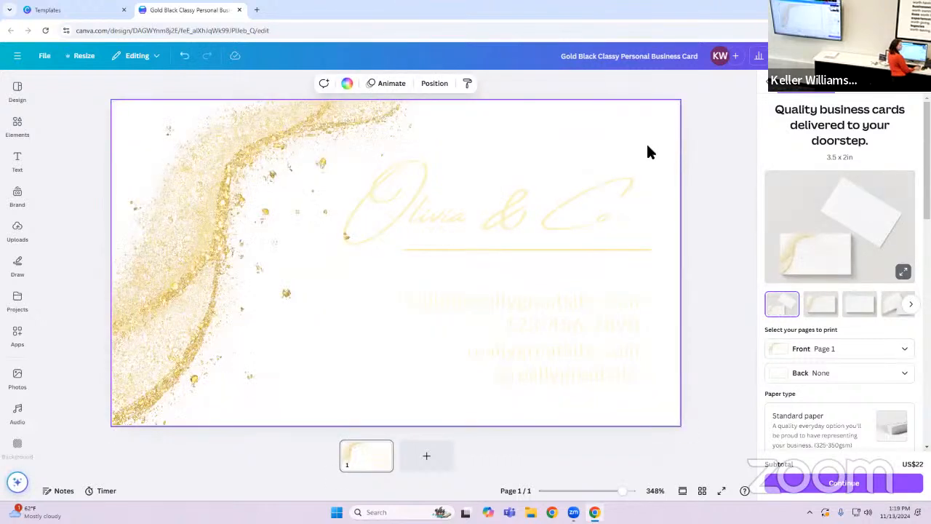
click(186, 56)
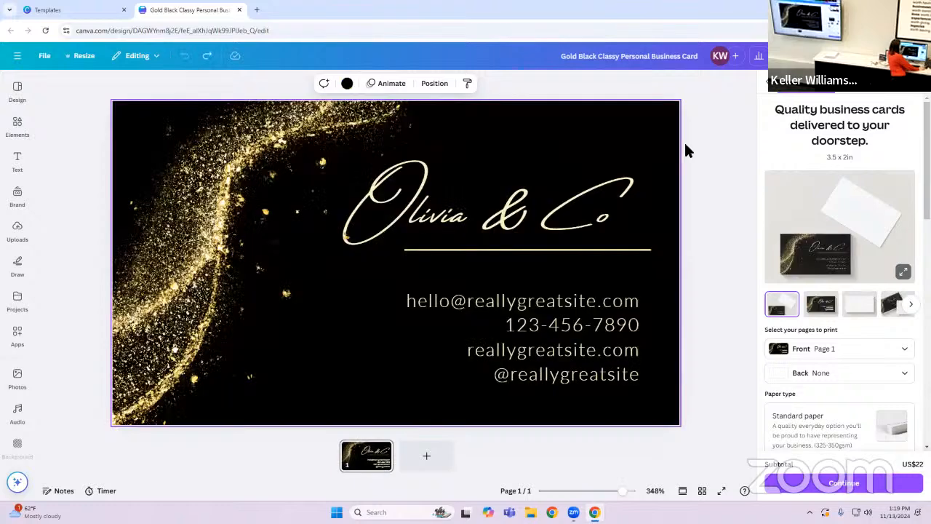
click(729, 112)
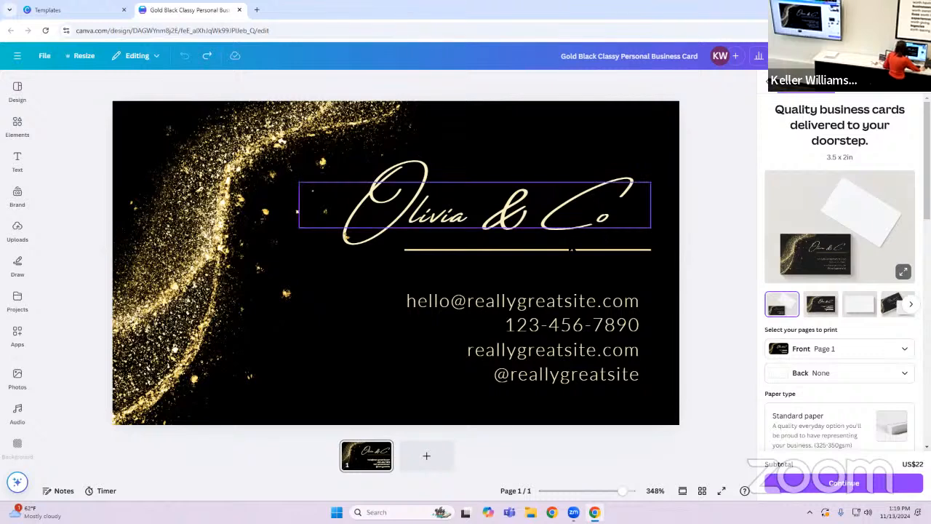
Step: Nudge the script heading slightly downward on the card and replace its text with the cardholder's full name
double_click(572, 218)
click(710, 195)
drag(523, 209, 524, 215)
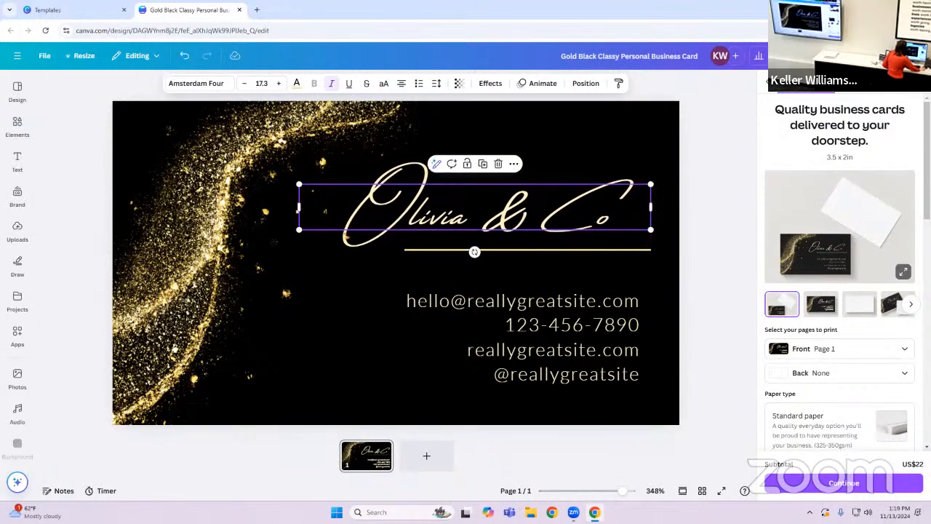
double_click(558, 205)
click(702, 158)
double_click(603, 219)
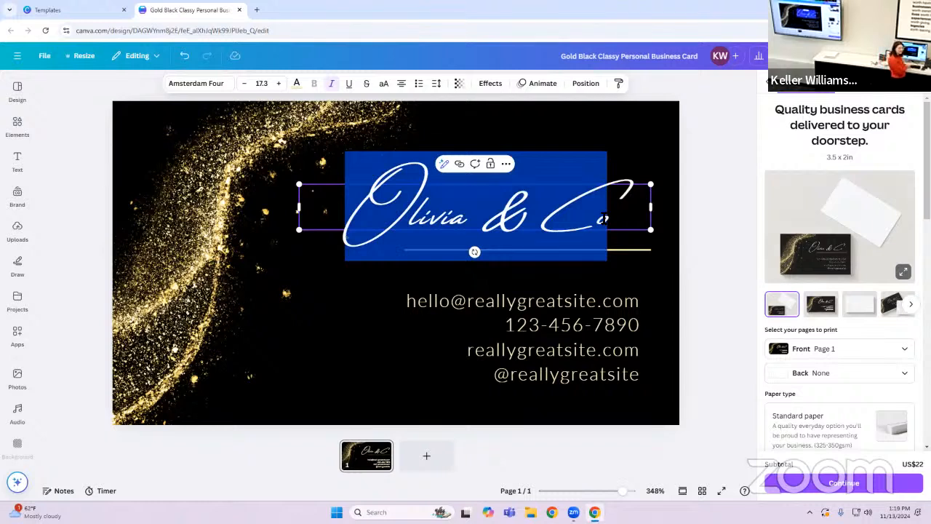
key(BackSpace)
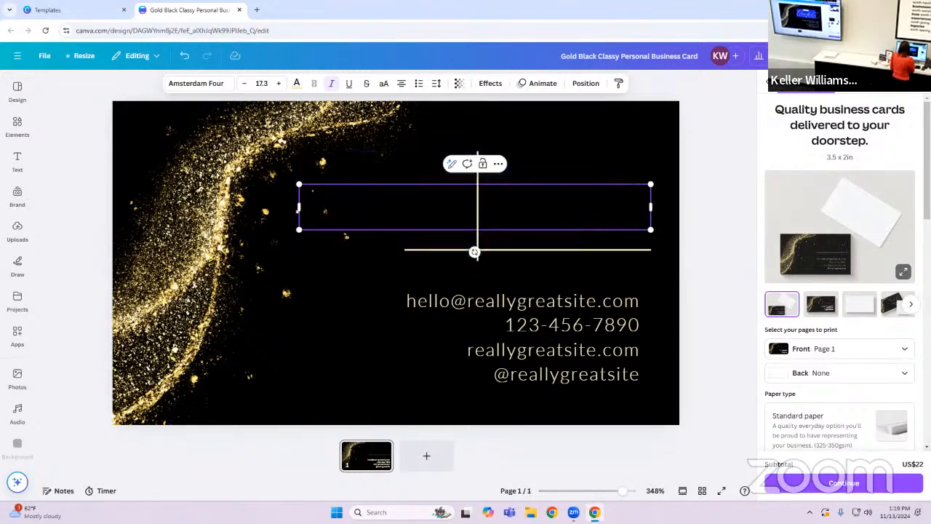
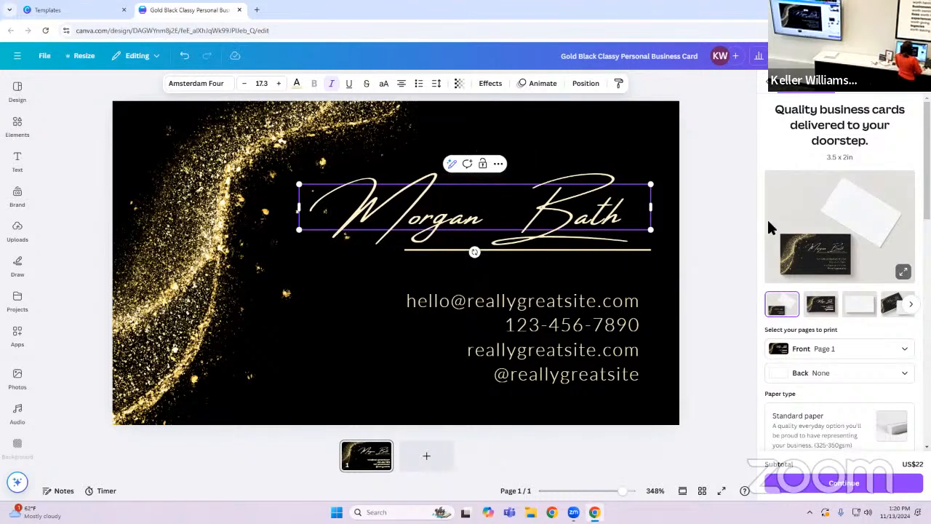
double_click(530, 301)
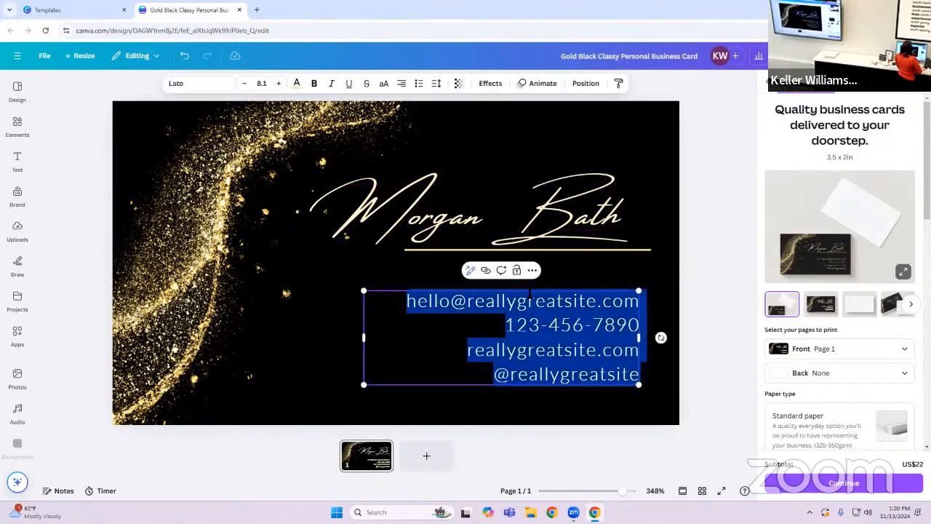
click(736, 241)
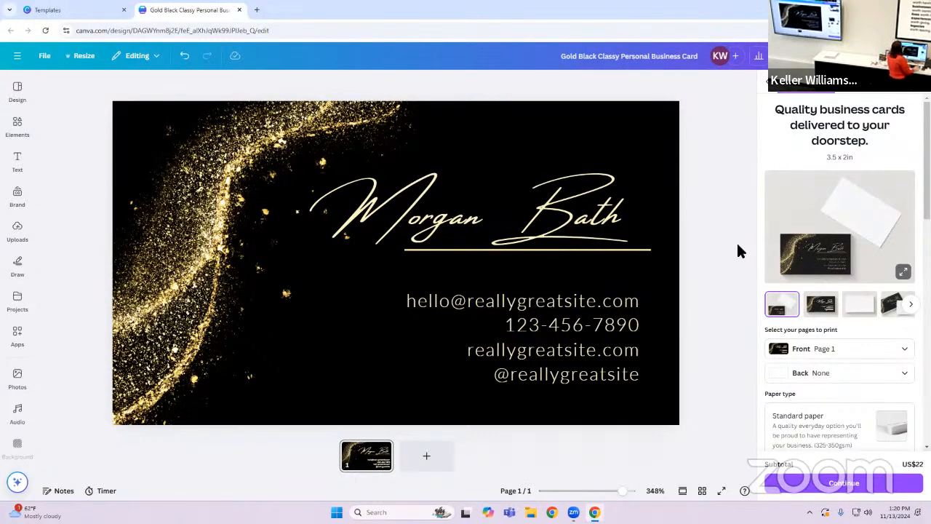
click(393, 105)
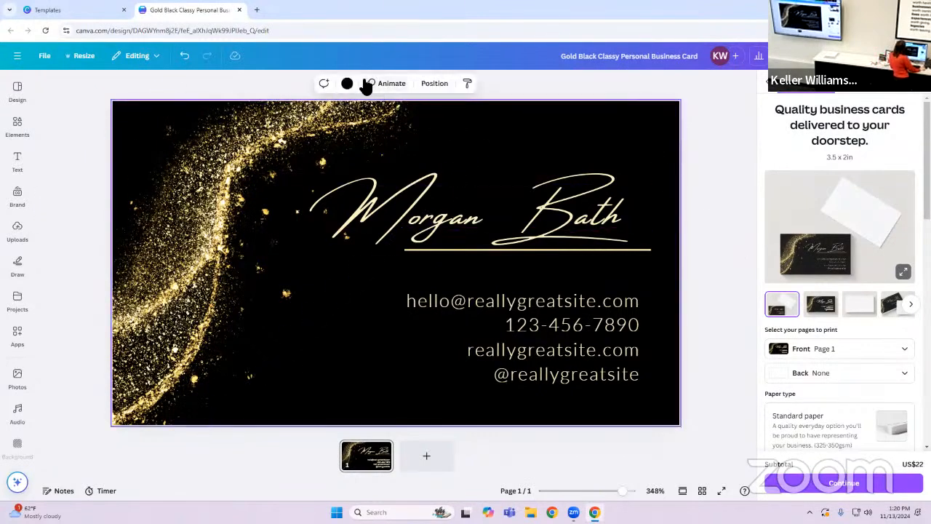
click(702, 125)
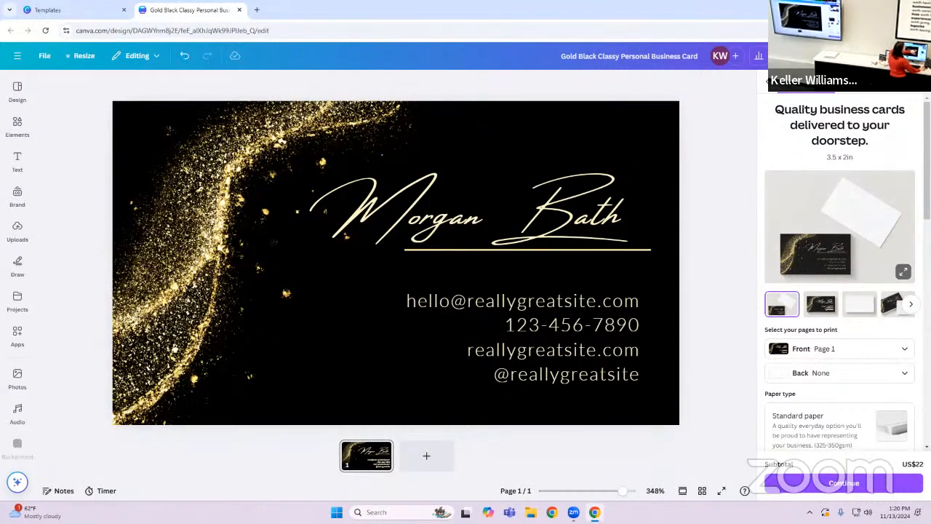
Step: Try the brand palette's red and then its black as the card's background color
click(396, 271)
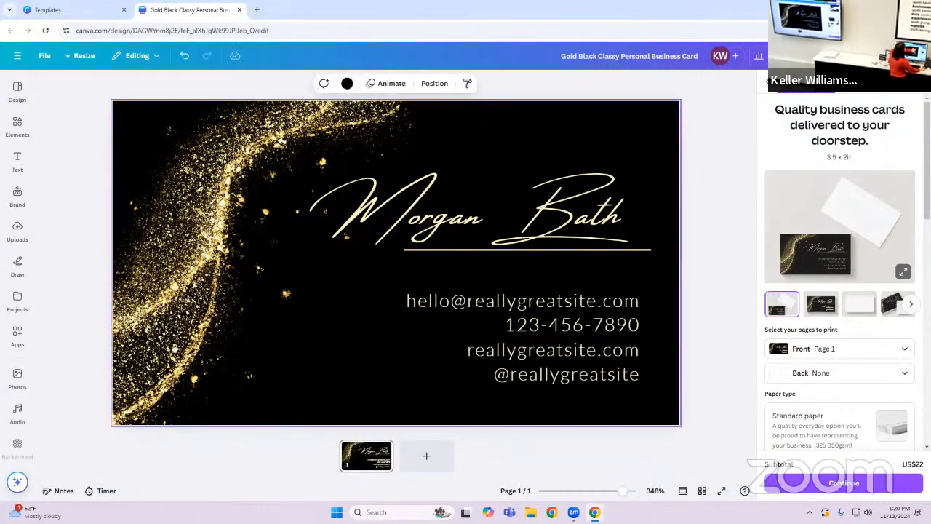
click(347, 84)
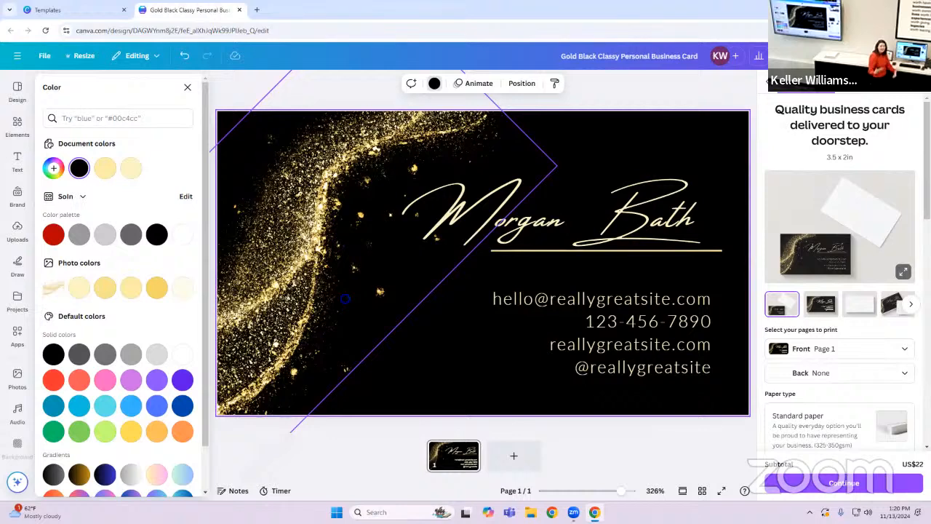
click(58, 234)
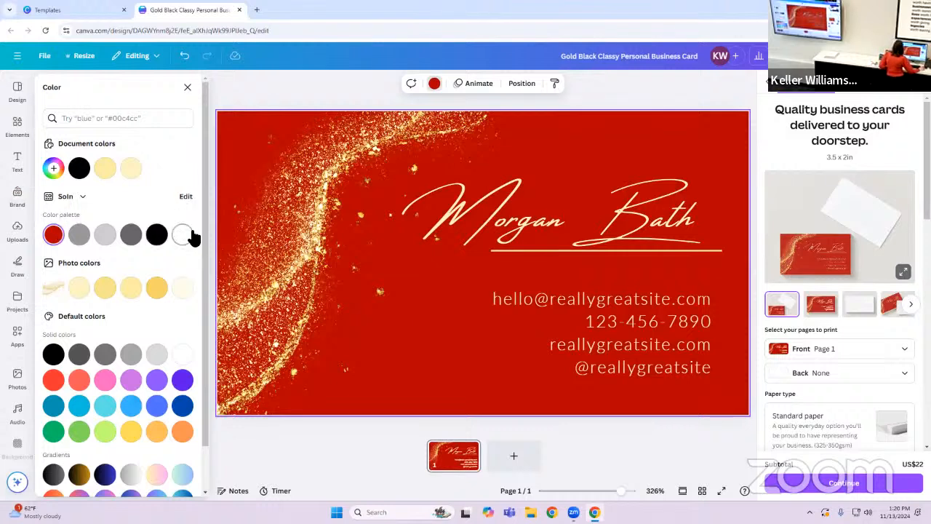
click(159, 234)
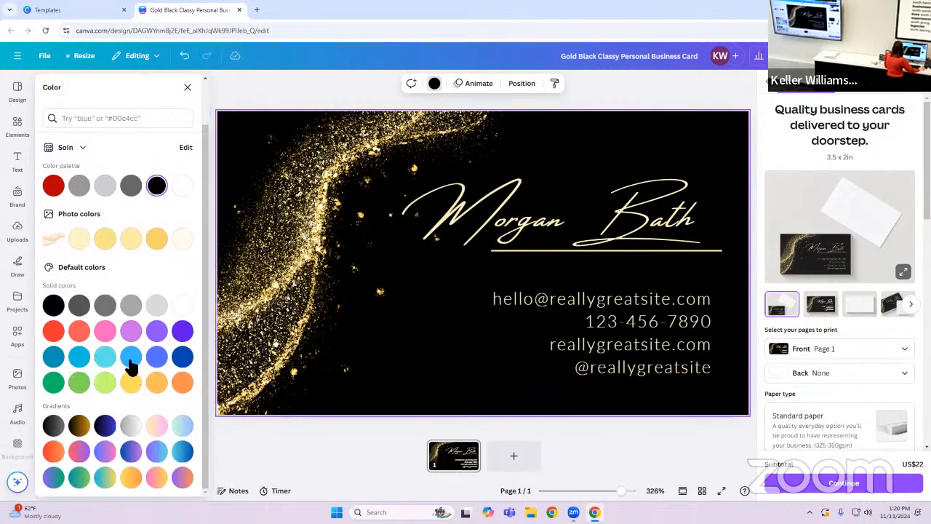
Step: Recolor the card's background with the default light purple and darken it to the custom color #5D0C74
click(131, 332)
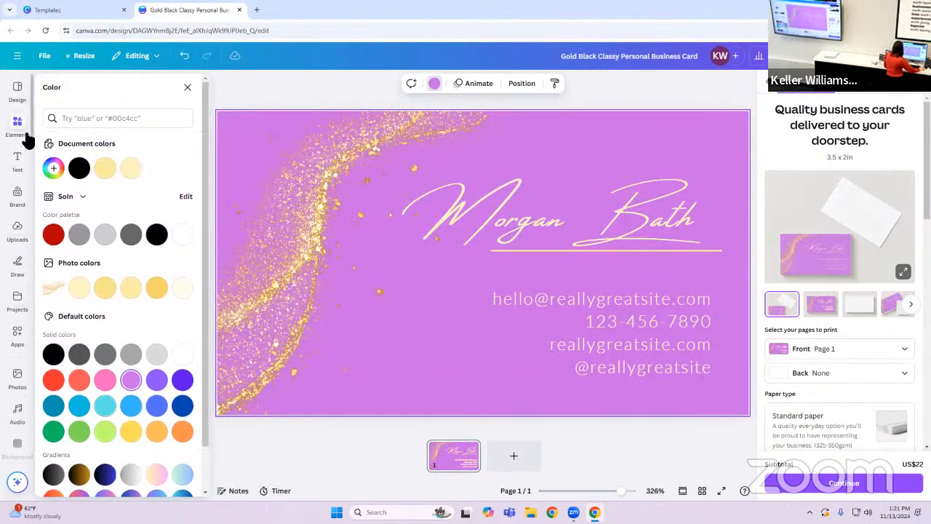
click(54, 168)
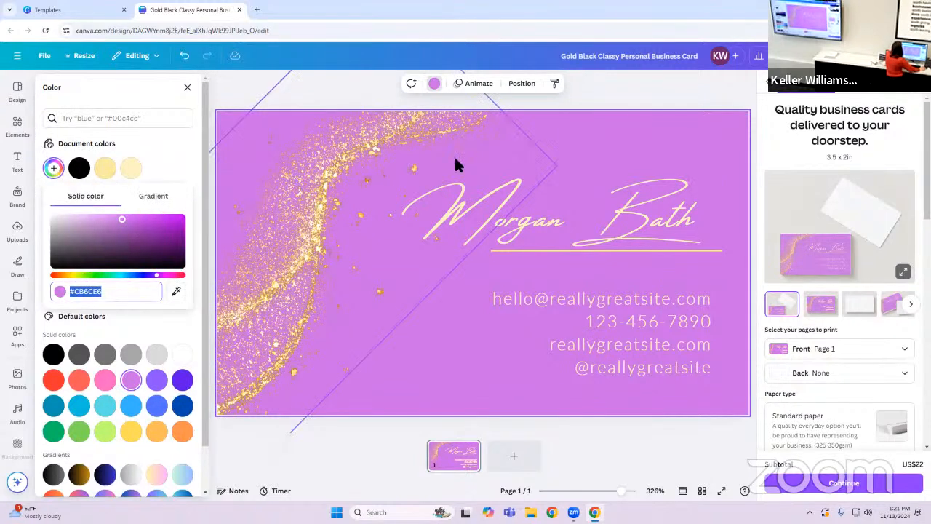
click(124, 217)
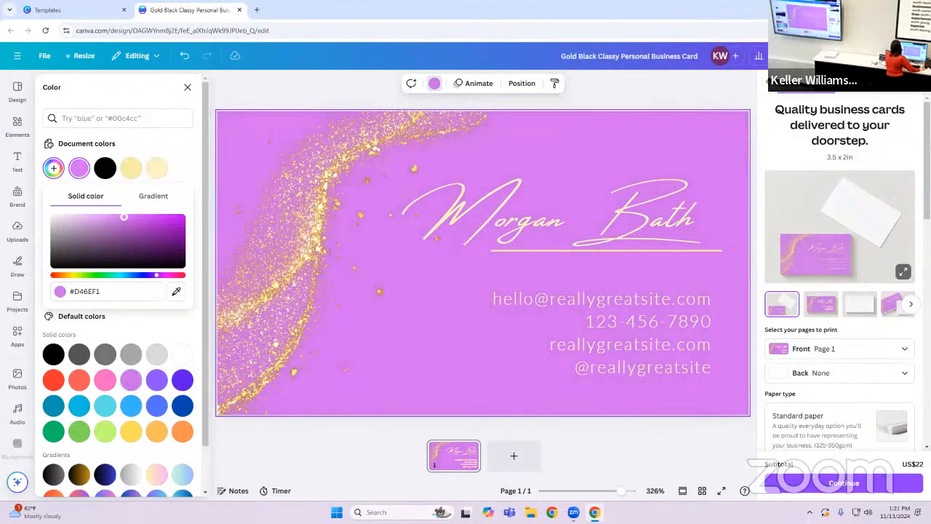
drag(123, 217, 170, 225)
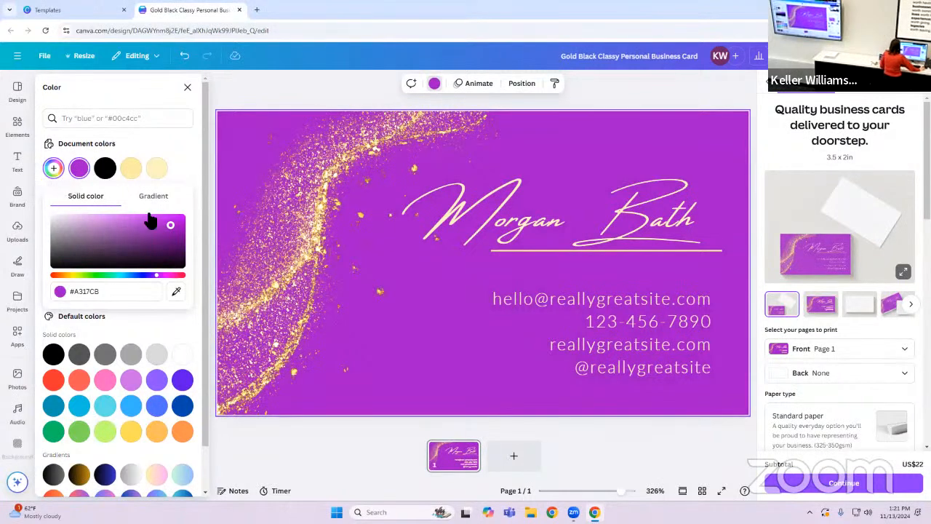
click(169, 229)
drag(170, 229, 171, 245)
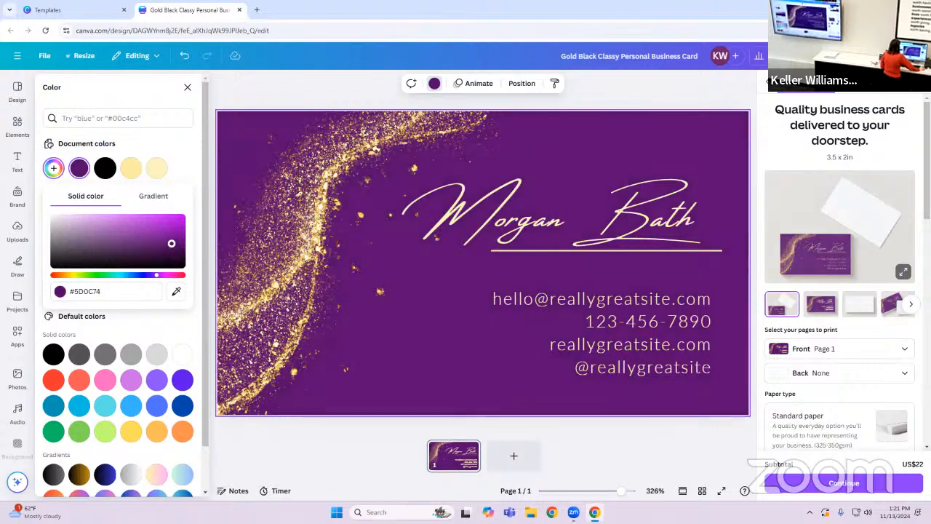
click(184, 154)
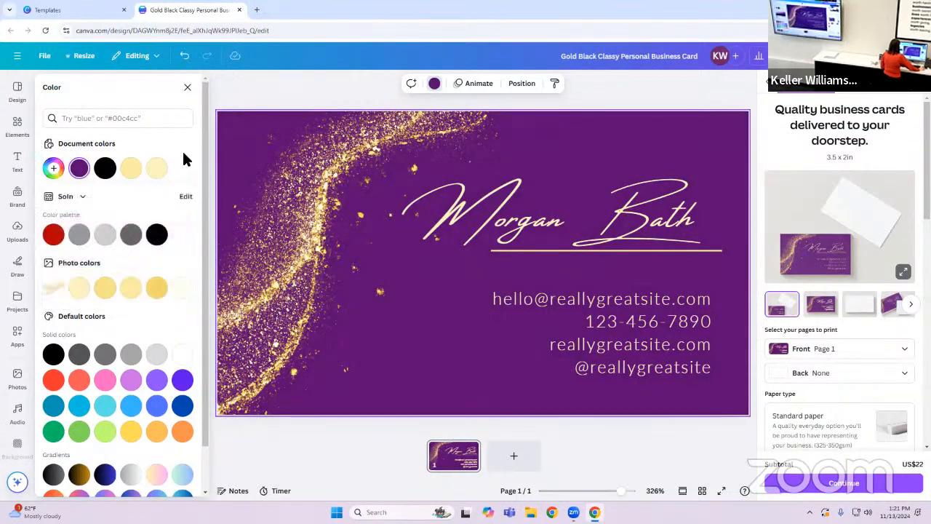
click(79, 168)
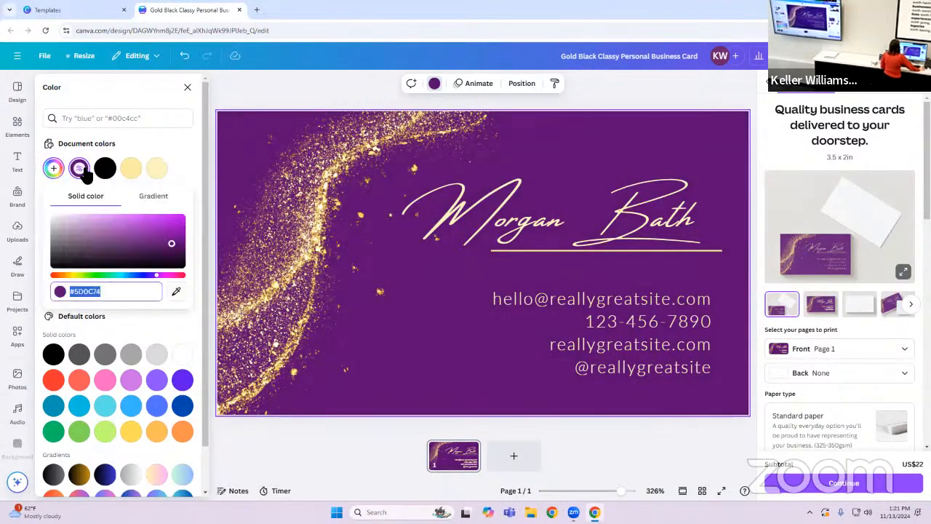
click(167, 151)
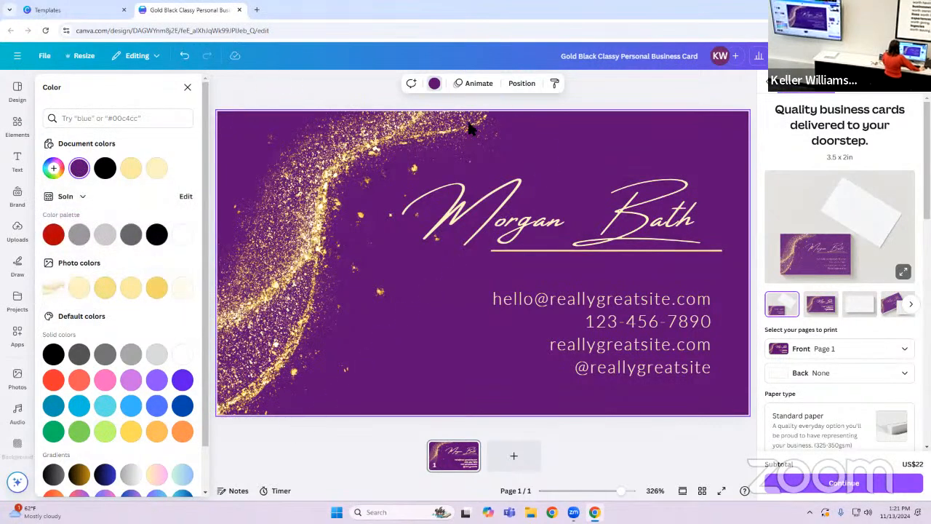
click(327, 137)
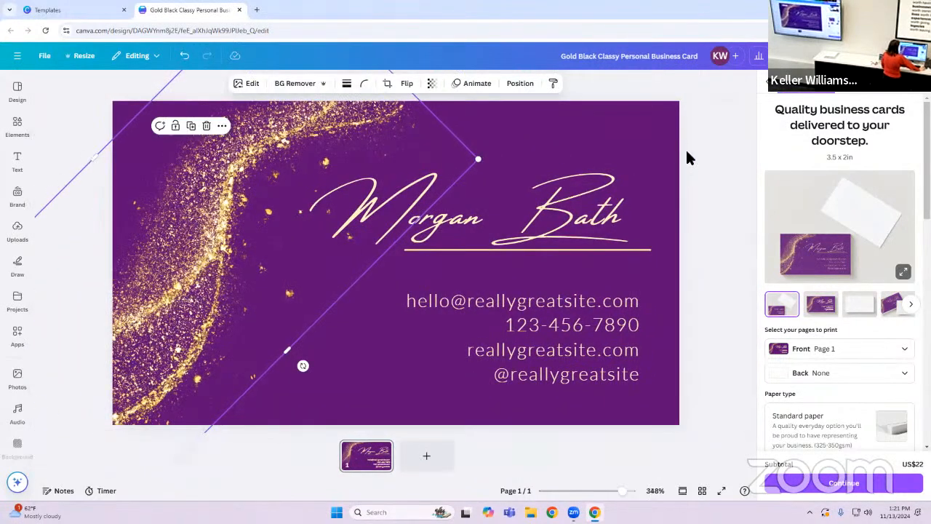
click(691, 143)
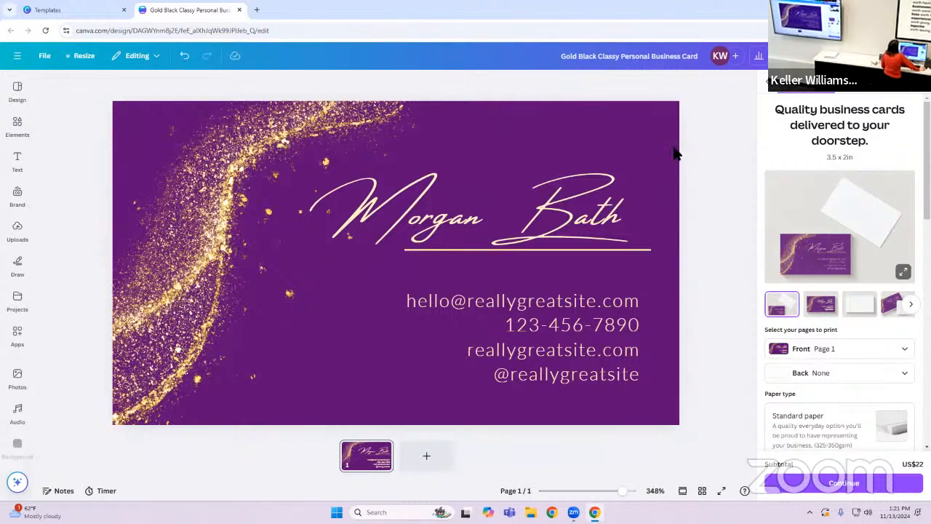
Step: Move the name heading and the gold line beneath it upward on the card
drag(601, 223, 605, 188)
drag(634, 250, 620, 225)
Step: Try the Anton font on the name heading and restore Amsterdam Four
click(591, 191)
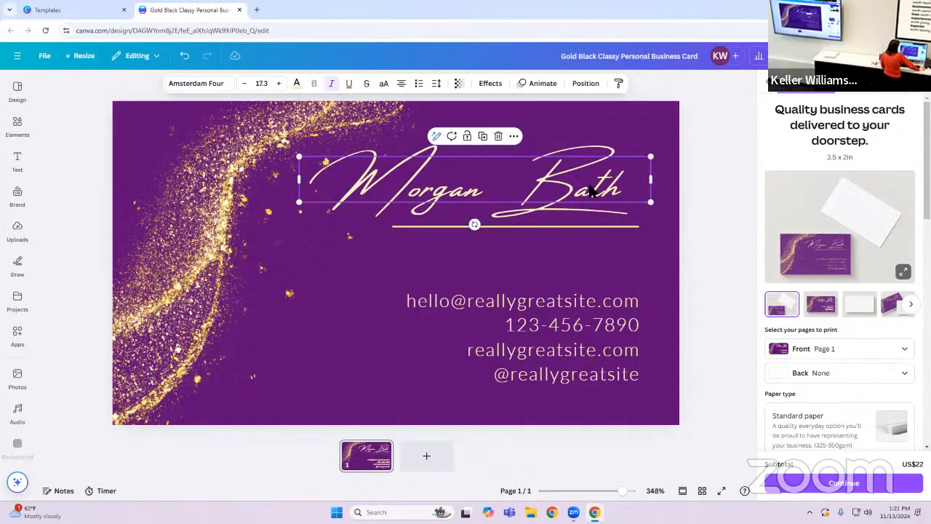
click(215, 87)
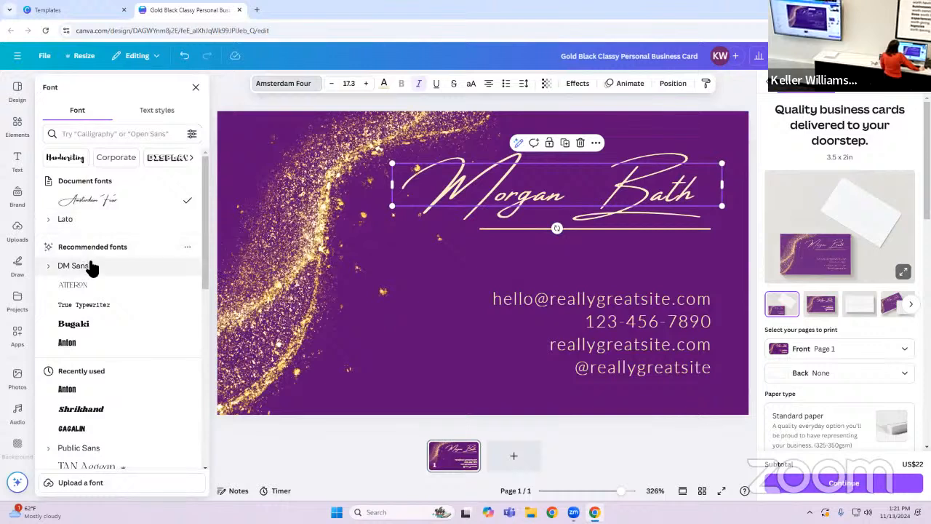
click(100, 346)
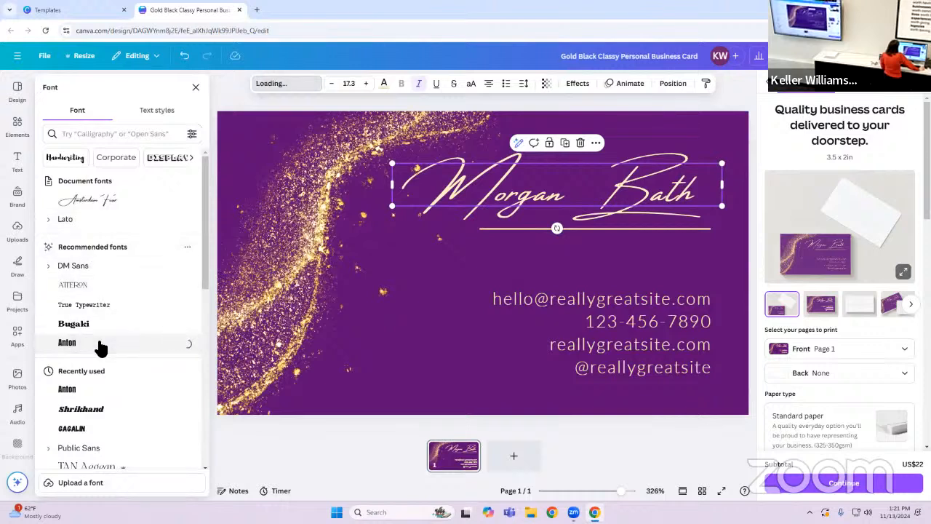
click(126, 199)
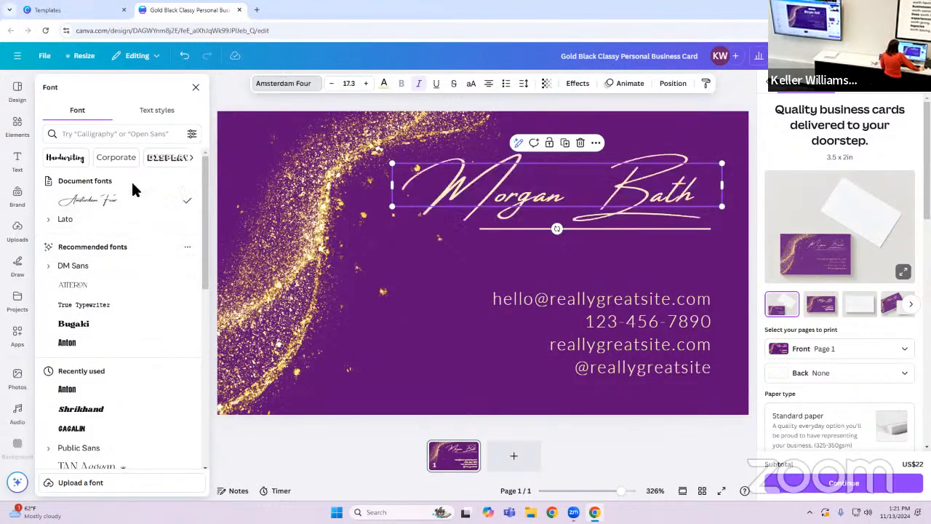
click(131, 132)
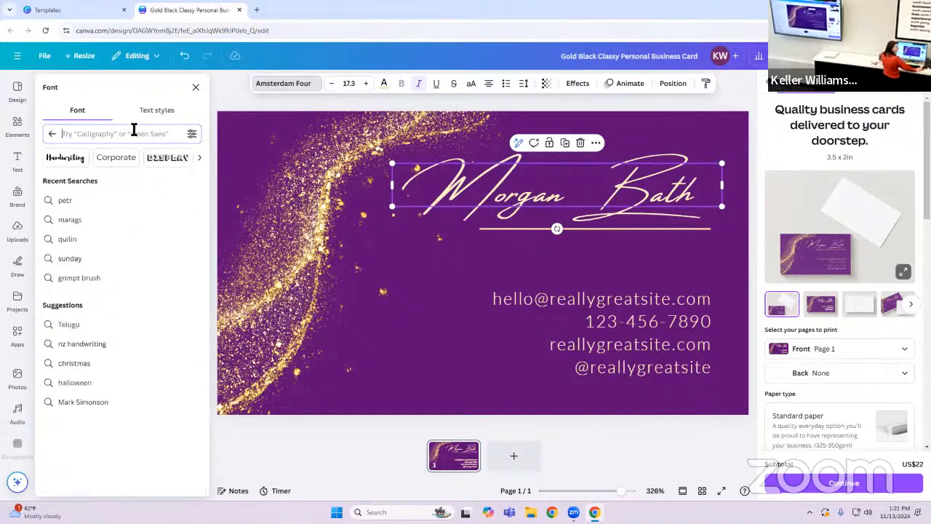
click(196, 87)
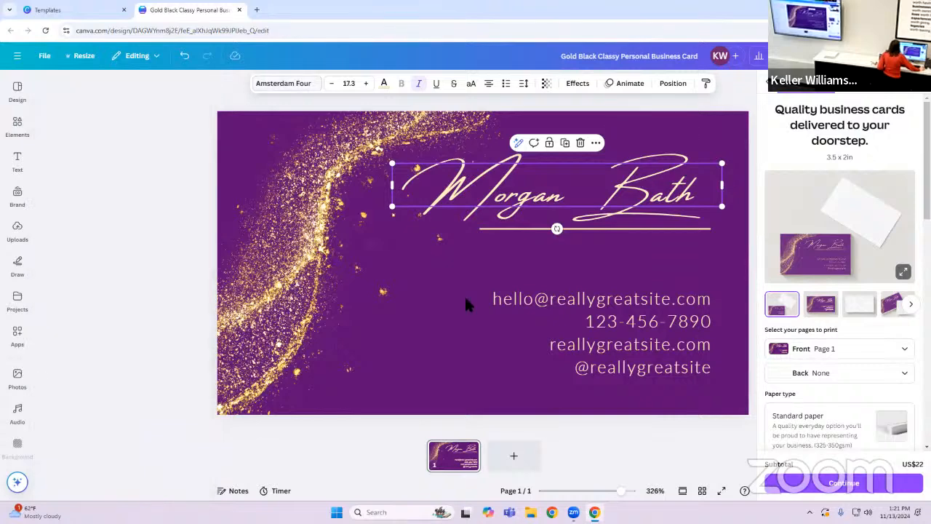
Step: Recolor the name heading with the light yellow from the photo colors and apply the change to all matching elements
click(509, 298)
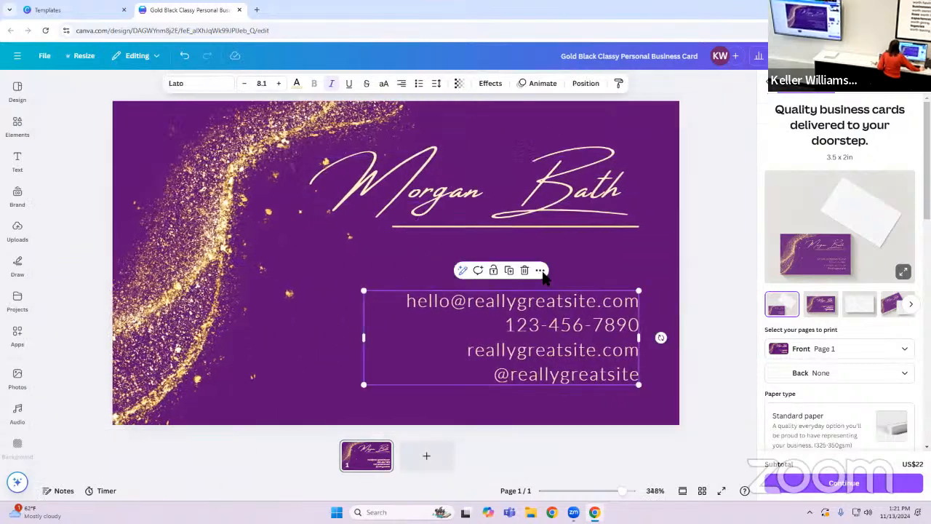
click(603, 171)
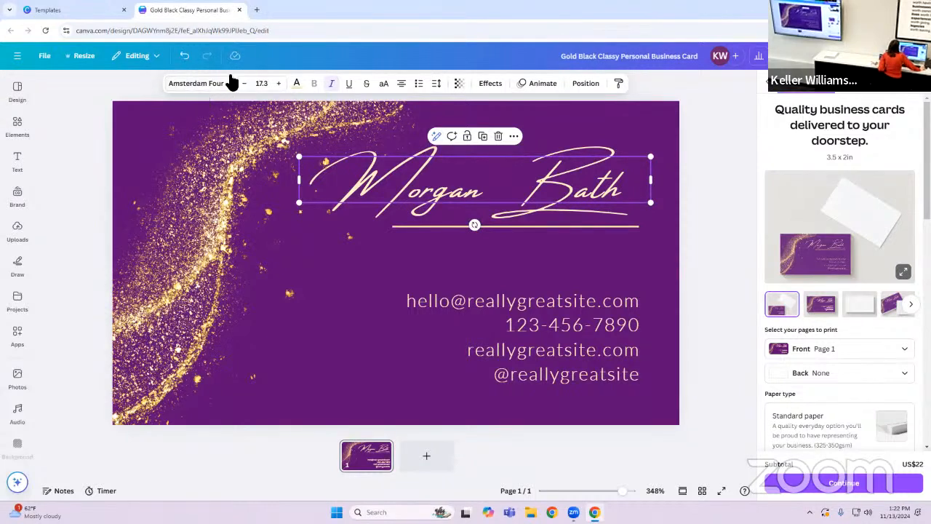
click(296, 85)
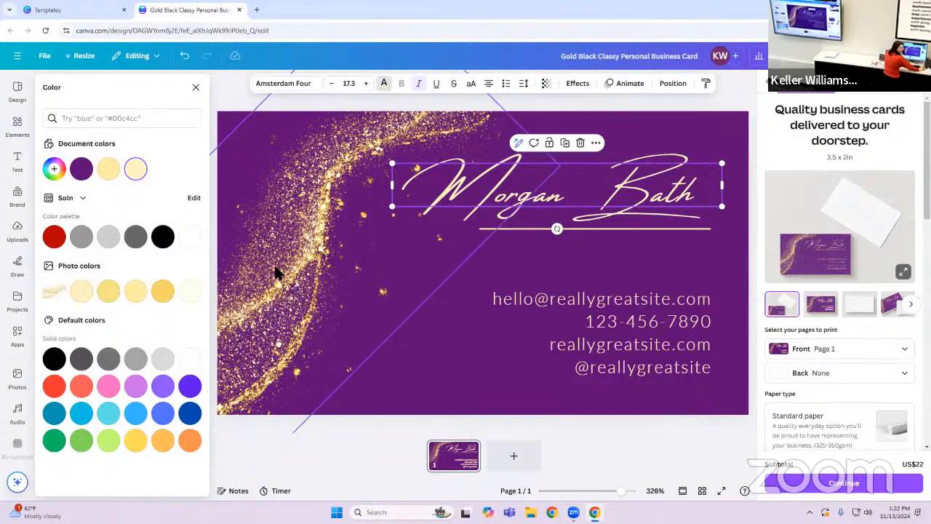
click(165, 292)
click(136, 294)
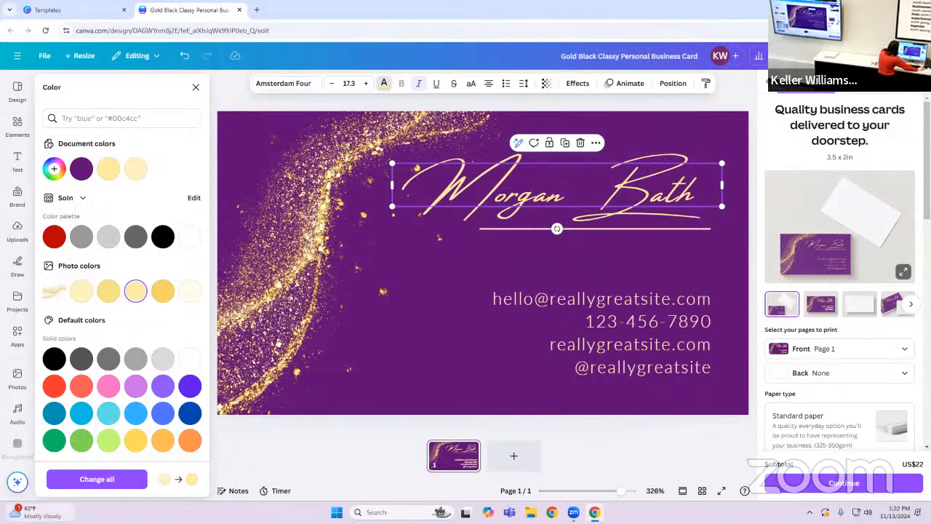
click(127, 480)
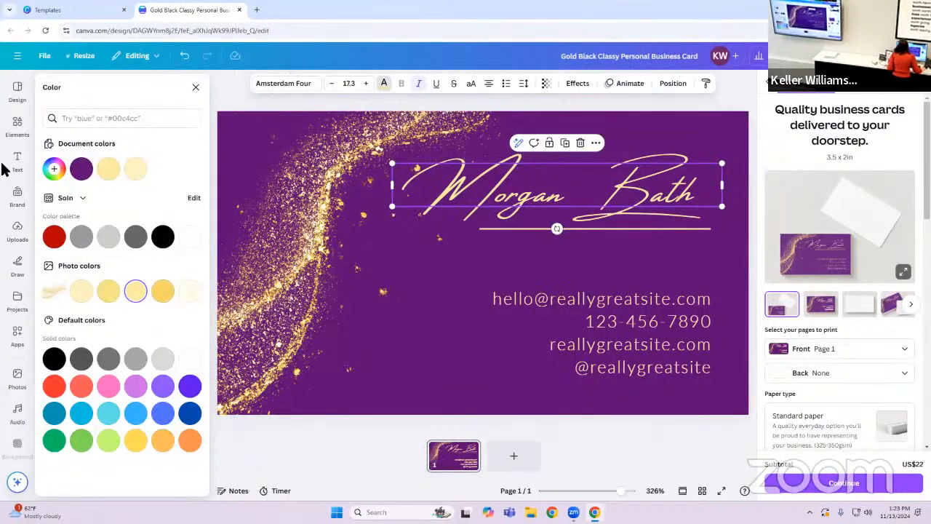
Step: Look at the file upload dialog, dismiss it, and add the blue REALTOR logo from the existing uploads to the card
click(16, 231)
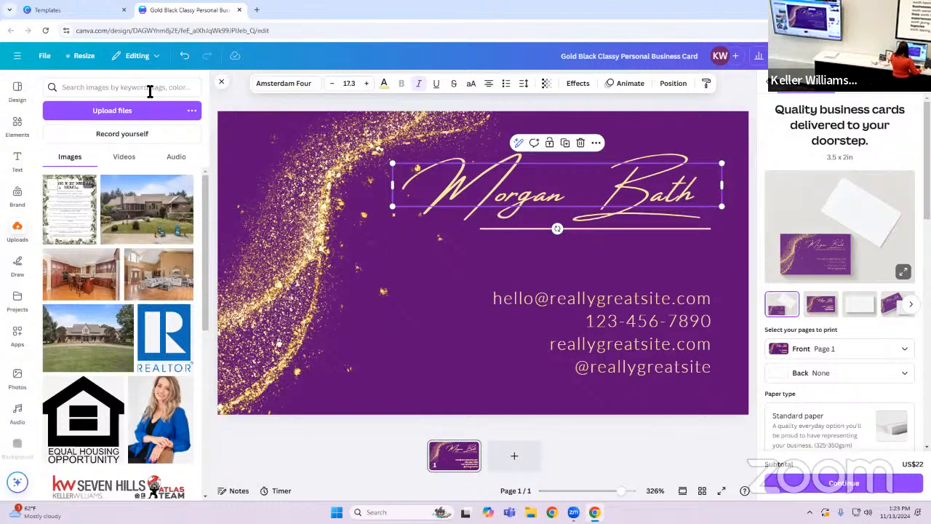
click(121, 115)
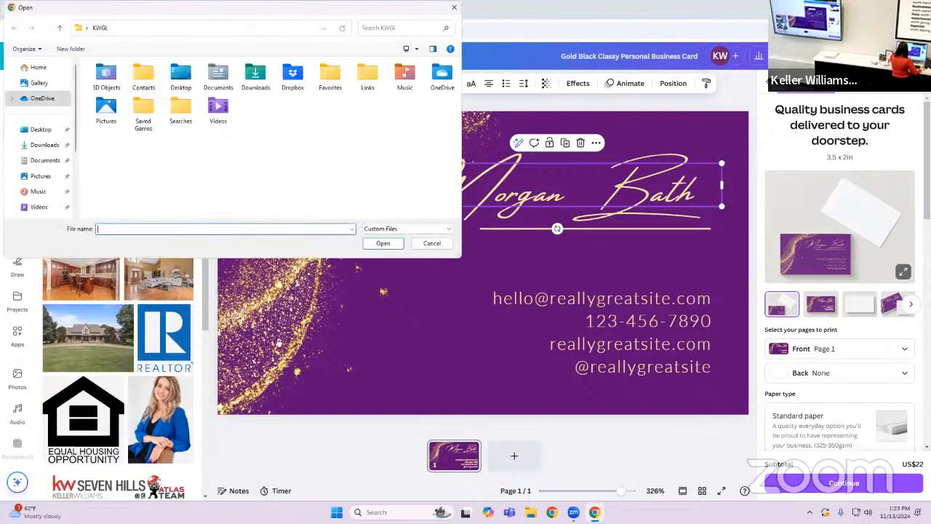
click(454, 7)
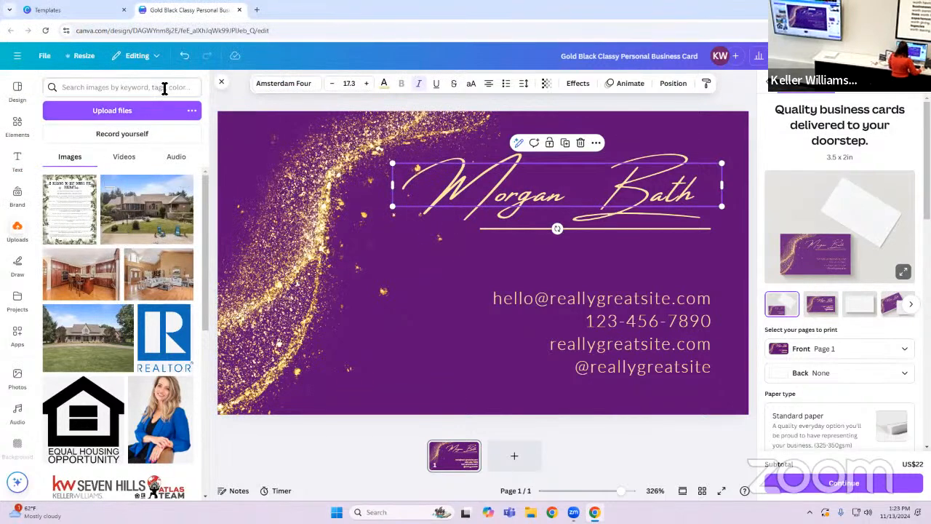
scroll(98, 292, down, 3)
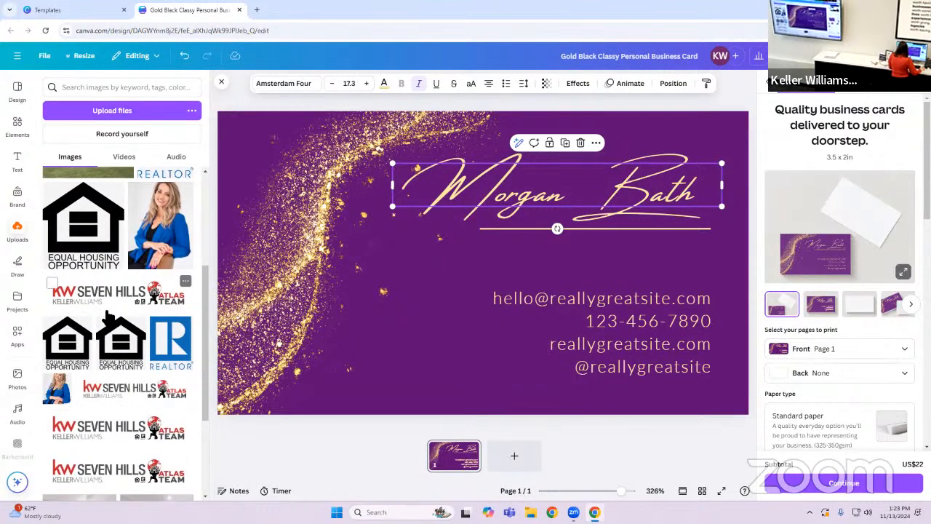
scroll(106, 314, down, 3)
drag(183, 233, 547, 278)
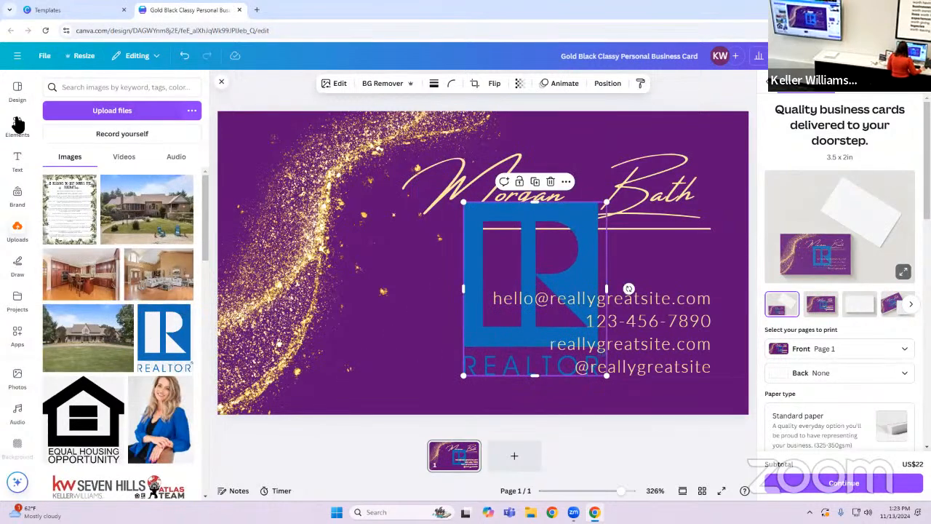
Step: Show the color options for the card's background
click(17, 93)
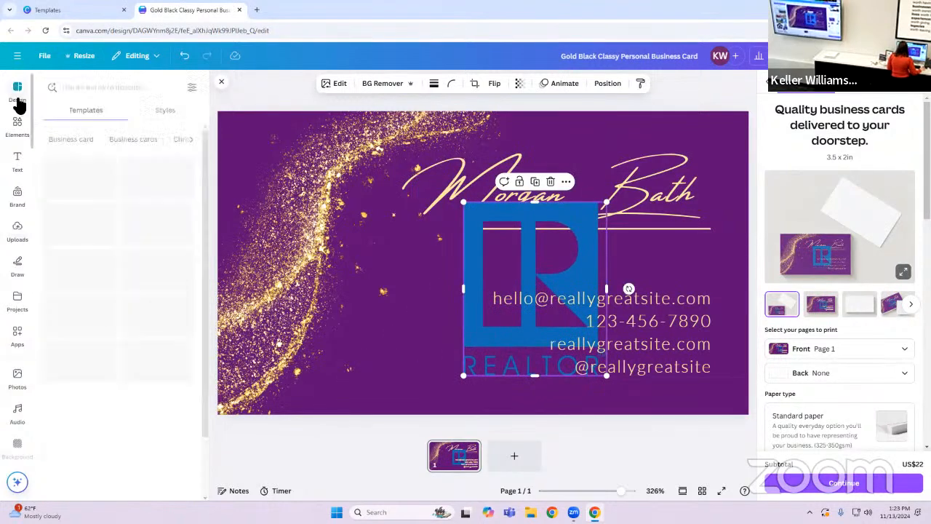
click(240, 130)
click(434, 82)
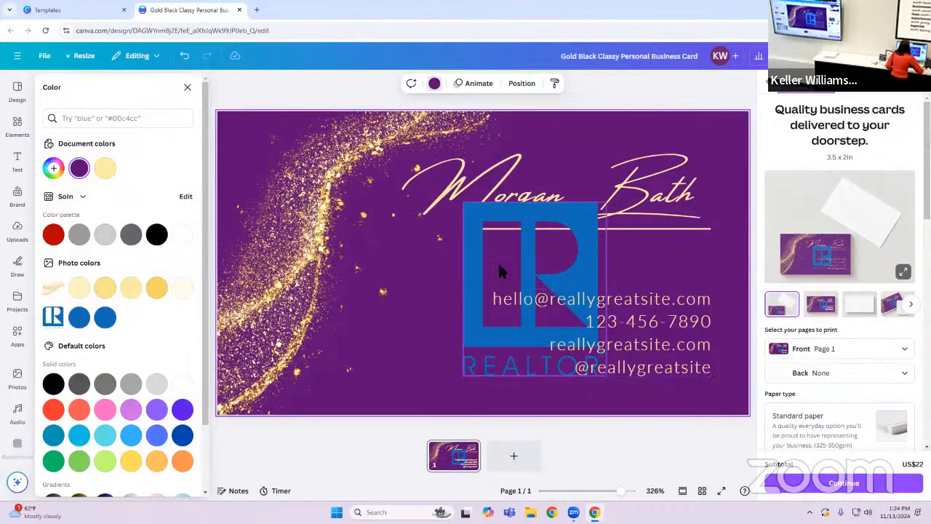
Step: Move the REALTOR logo up over the name, send it behind the text, and bring it one layer forward
drag(527, 271, 547, 236)
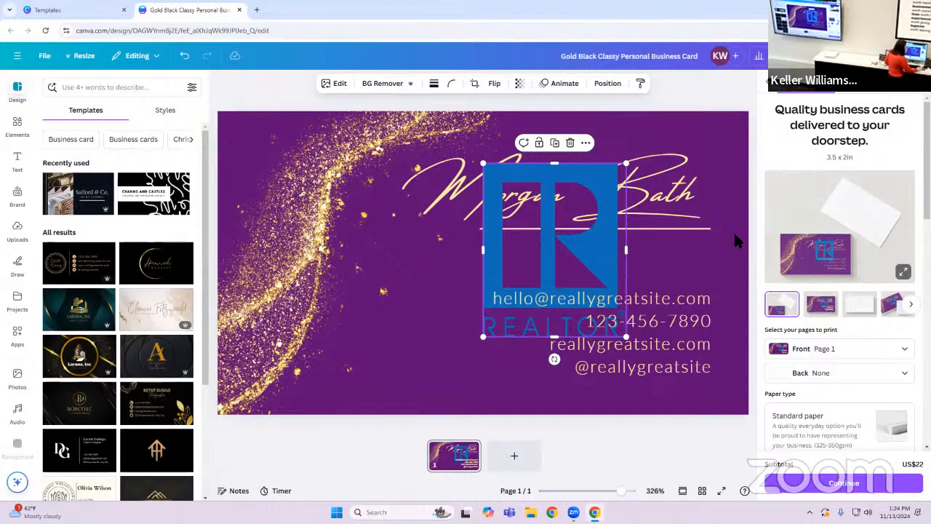
click(608, 84)
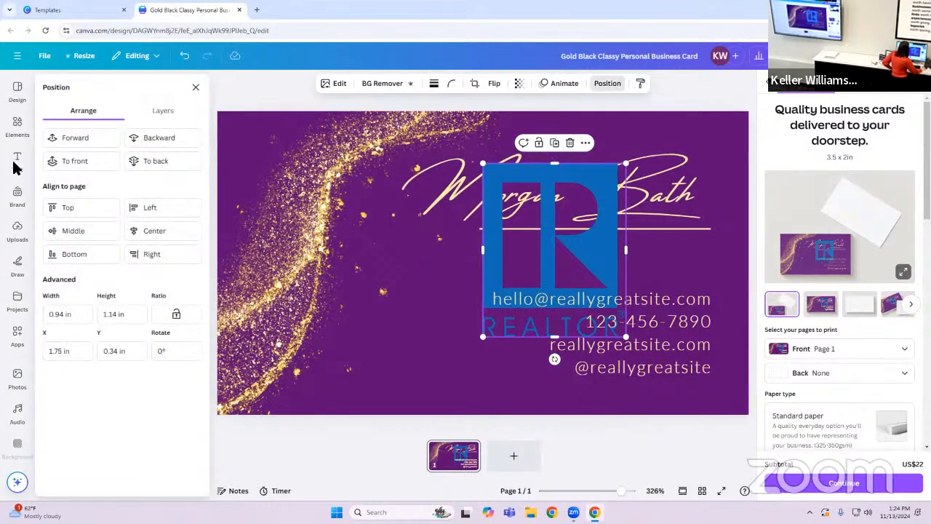
click(182, 153)
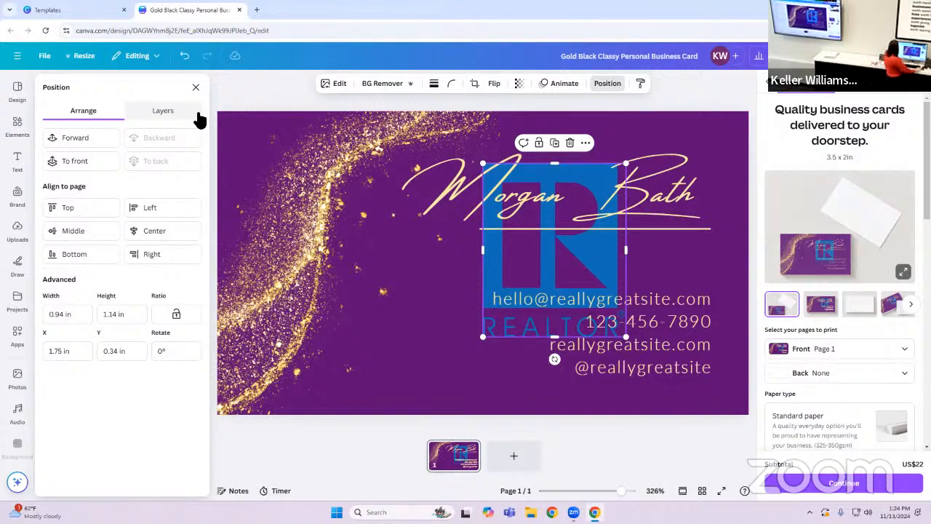
click(62, 142)
Step: Shift the REALTOR logo toward the card's lower left and delete it
drag(564, 278, 494, 349)
drag(571, 353, 374, 330)
key(Delete)
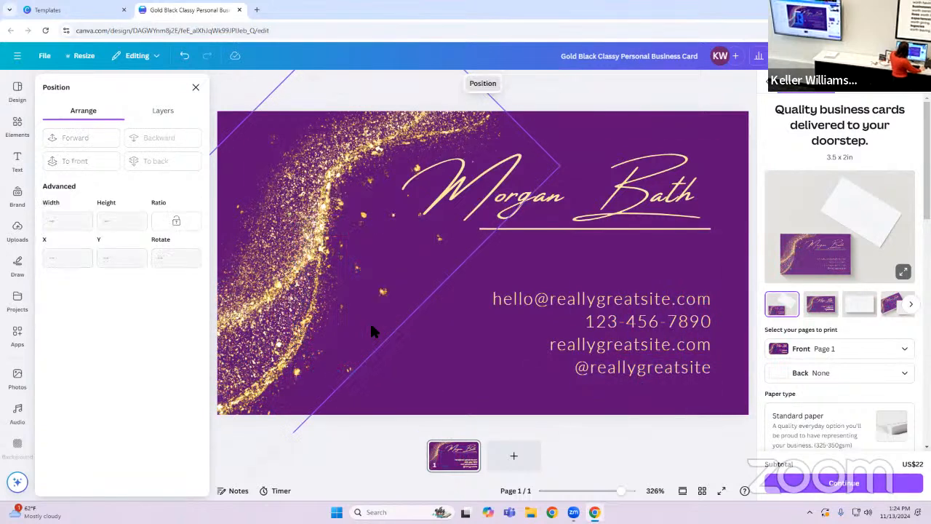
Step: Nudge the contact details block slightly up and toward the card's right edge
click(616, 89)
drag(602, 347, 623, 334)
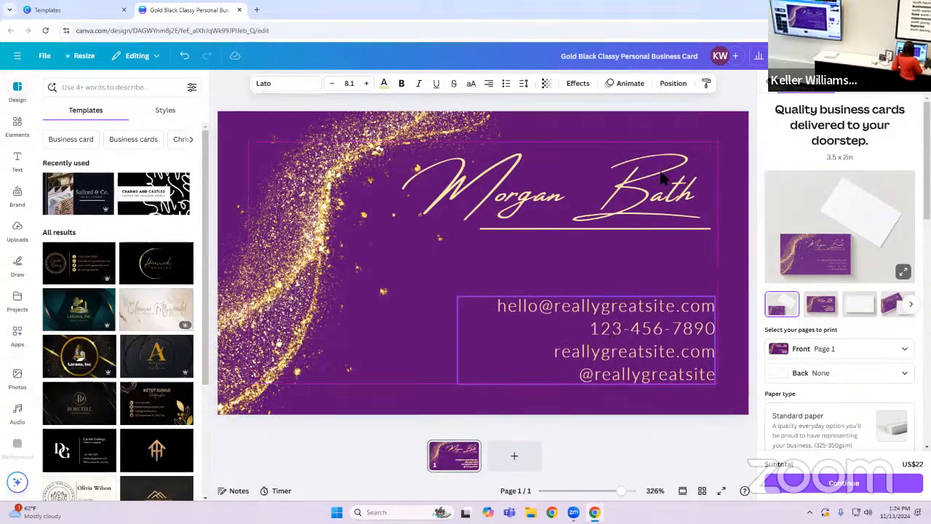
click(638, 234)
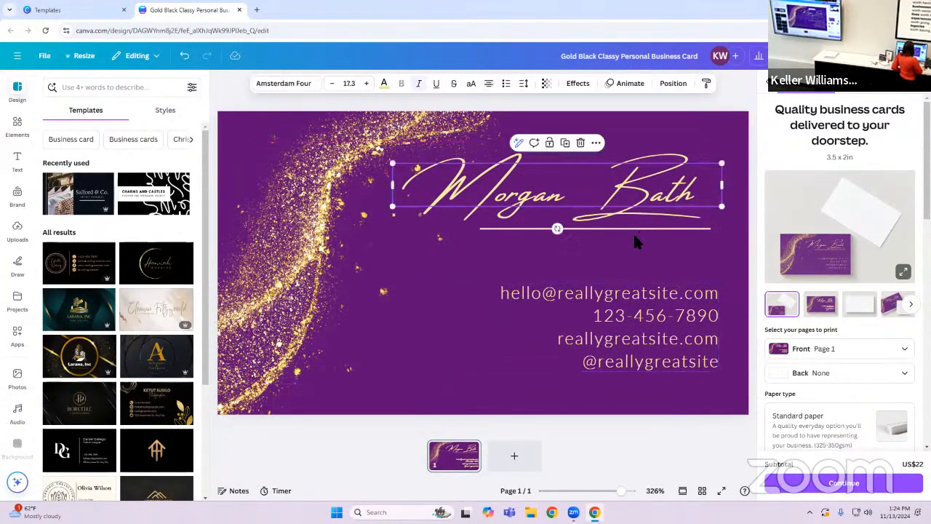
click(652, 251)
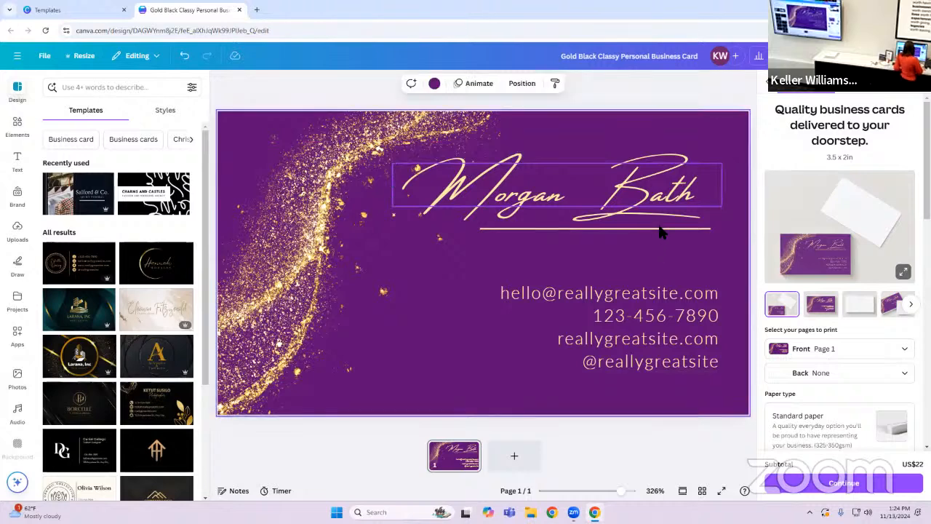
Step: Move the gold line down to just above the contact details and place the name heading directly above the line
click(659, 228)
mouse_move(651, 172)
mouse_down()
mouse_move(661, 172)
mouse_move(658, 159)
mouse_up()
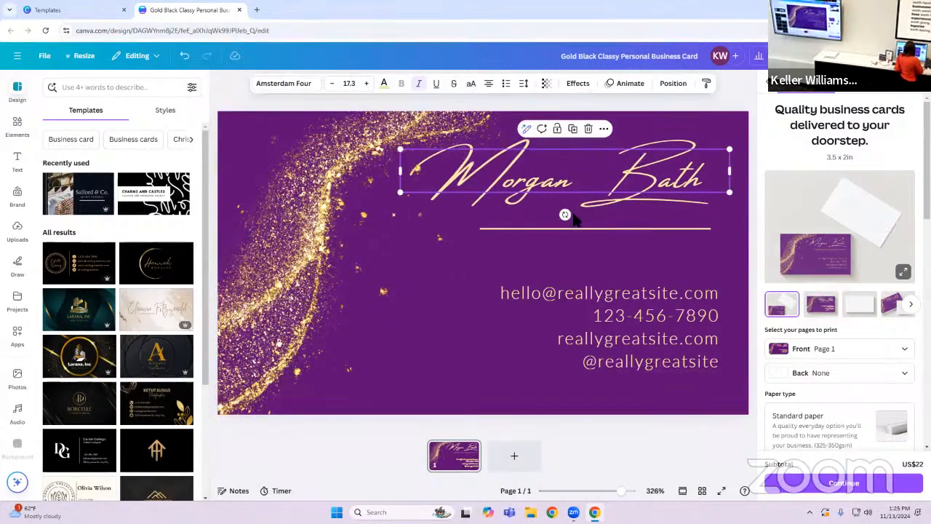
drag(571, 230, 581, 275)
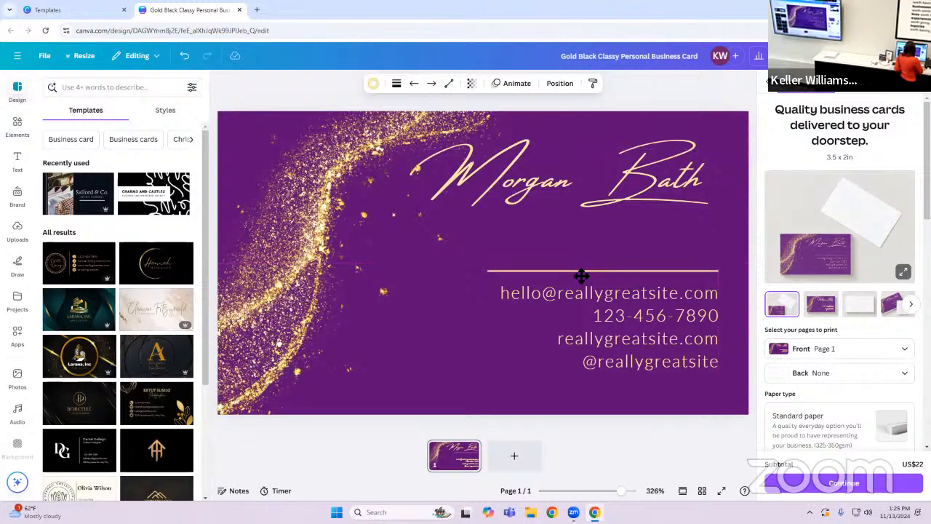
click(617, 207)
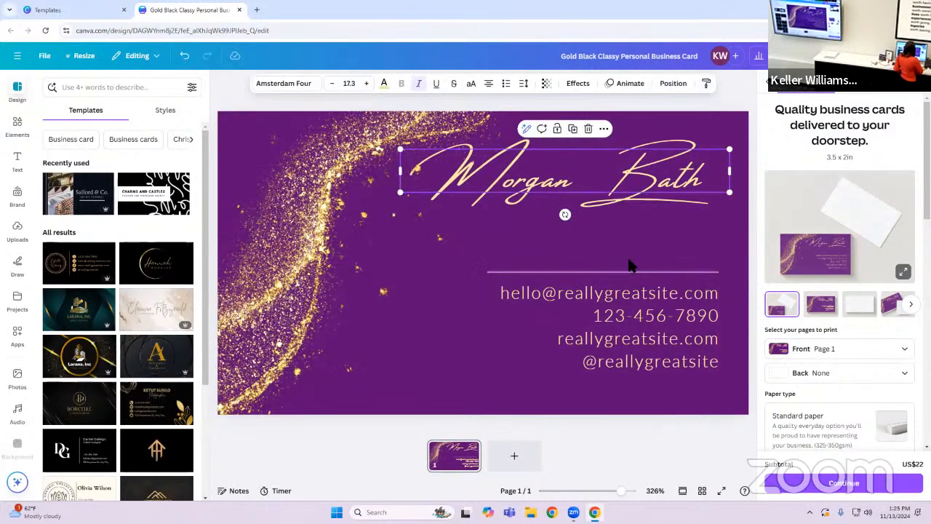
drag(635, 192, 647, 245)
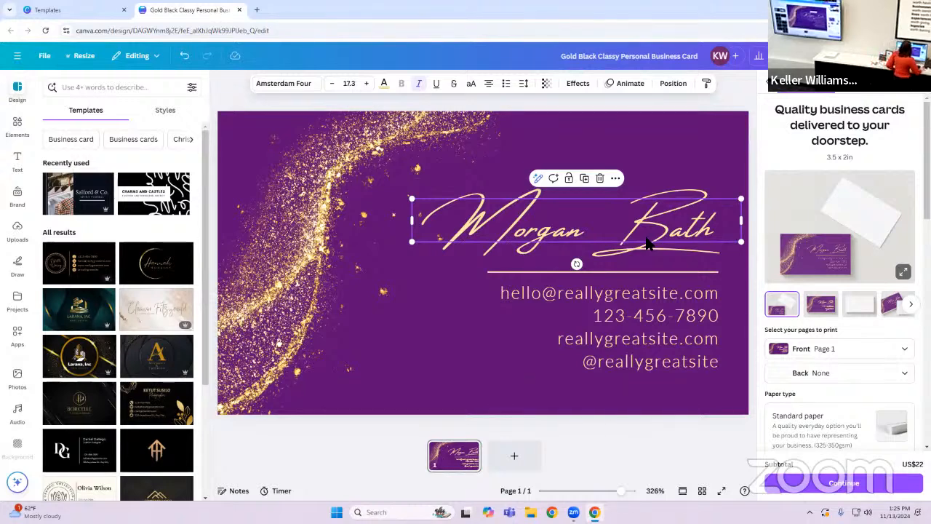
Step: Switch the active brand kit from SoIn to Keller Williams Commonwealth
click(17, 195)
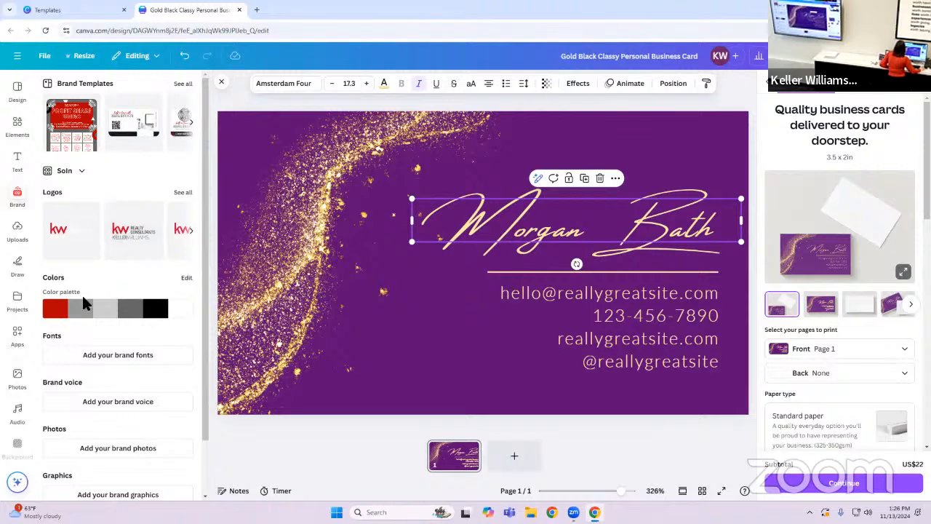
click(72, 175)
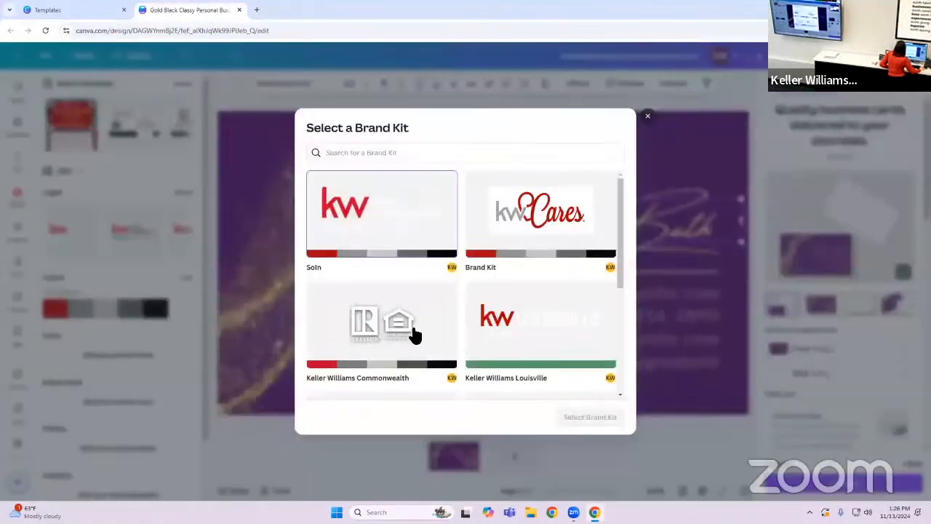
click(420, 336)
click(611, 417)
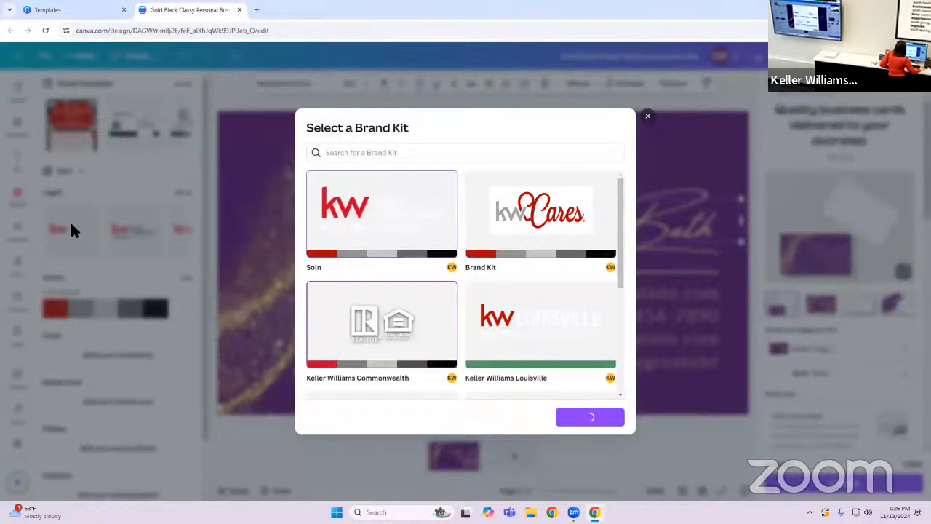
Step: Browse all of the brand kit's logos, try the pale Keller Williams Commonwealth logo on the card, and delete it
click(183, 192)
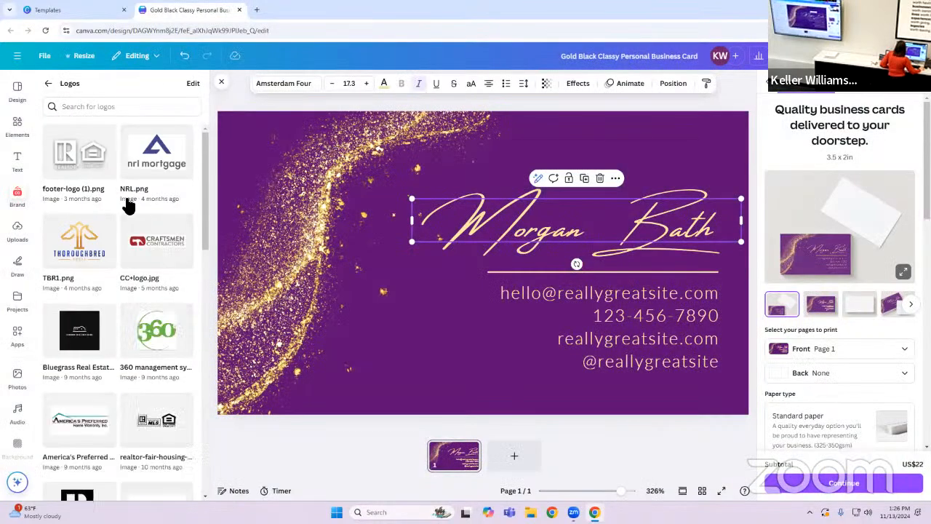
scroll(156, 261, down, 8)
scroll(148, 289, down, 4)
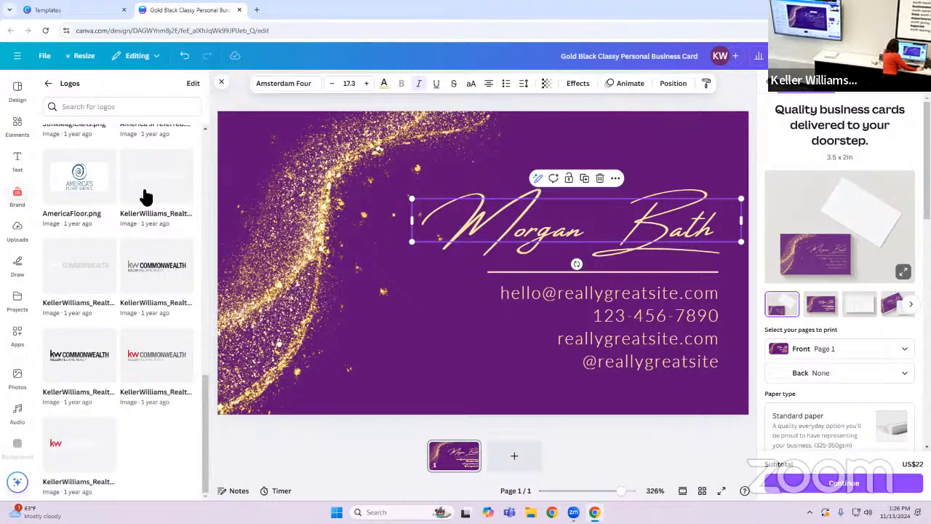
click(99, 264)
drag(424, 300, 475, 315)
key(Delete)
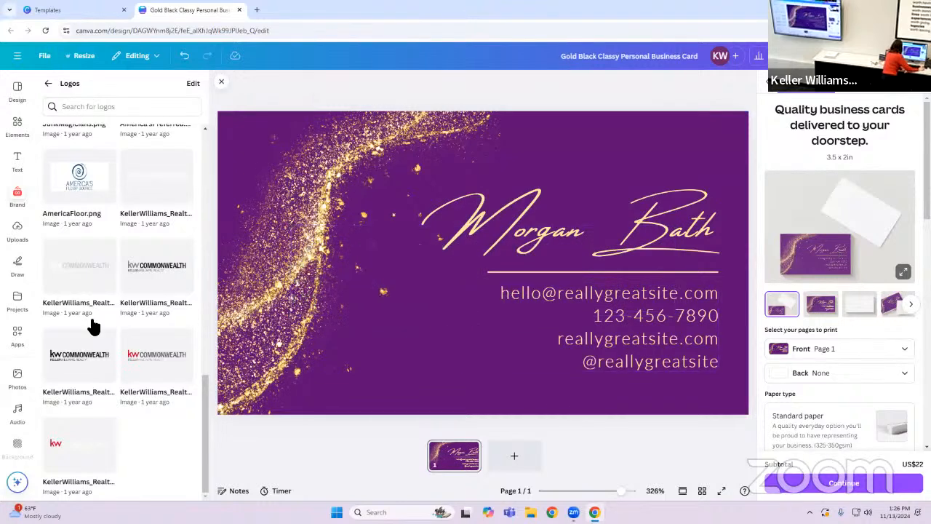
Step: Add the white and light-grey Keller Williams Commonwealth logo, scale it down and place it in the card's lower-left corner
click(91, 277)
drag(490, 274, 451, 377)
drag(609, 417, 353, 404)
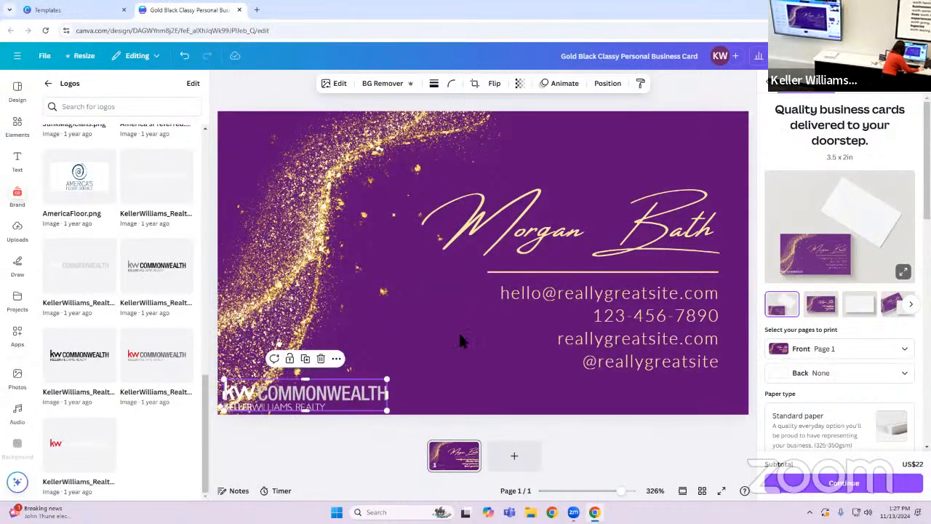
click(462, 353)
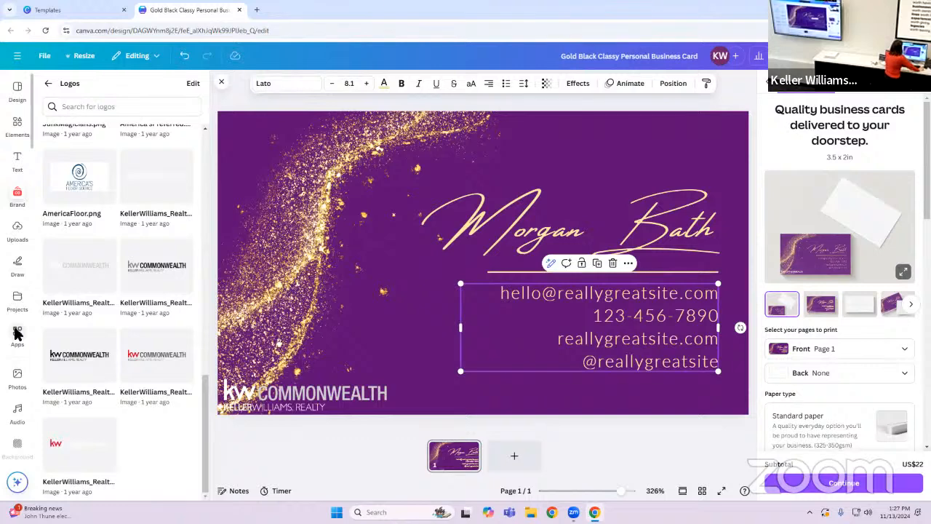
Step: Add the brand kit's footer-logo (1).png, shrink it to a small mark and place it in the card's lower-right corner
scroll(145, 396, up, 15)
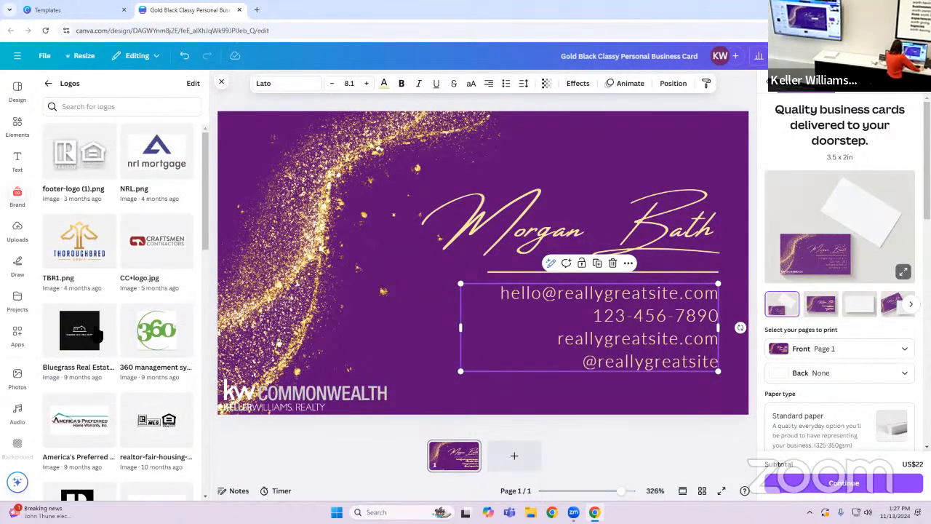
click(78, 166)
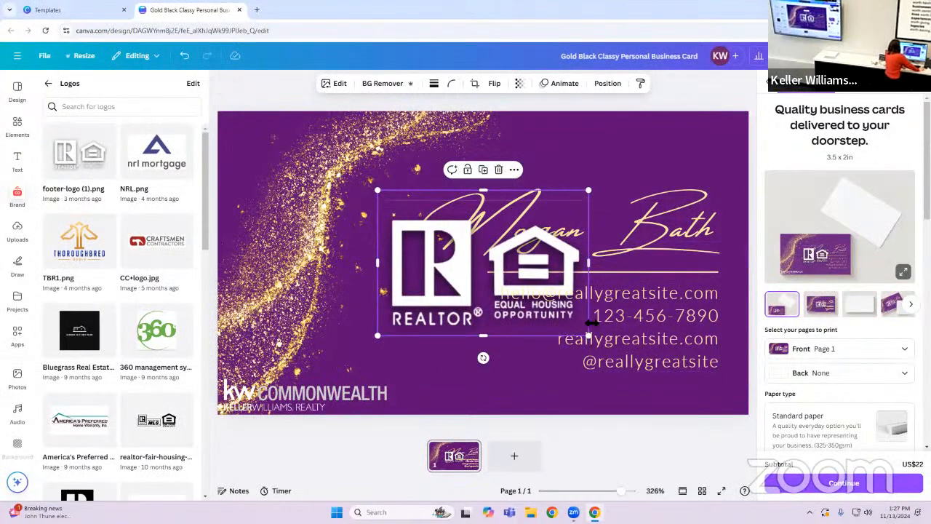
drag(589, 336, 411, 244)
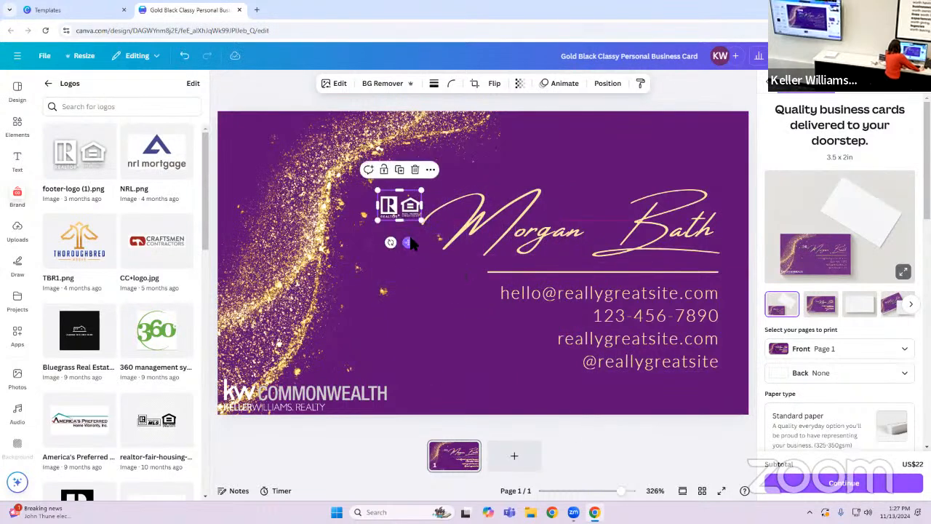
drag(408, 206, 731, 398)
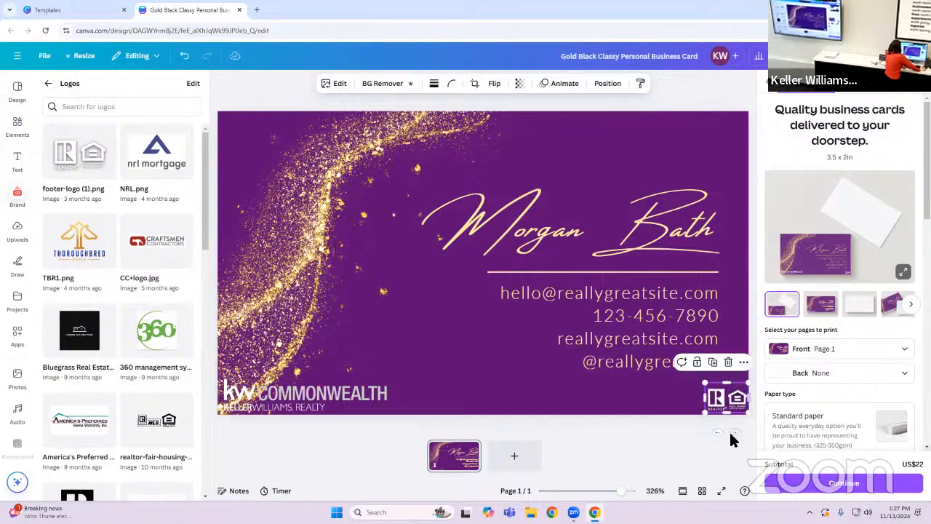
click(724, 428)
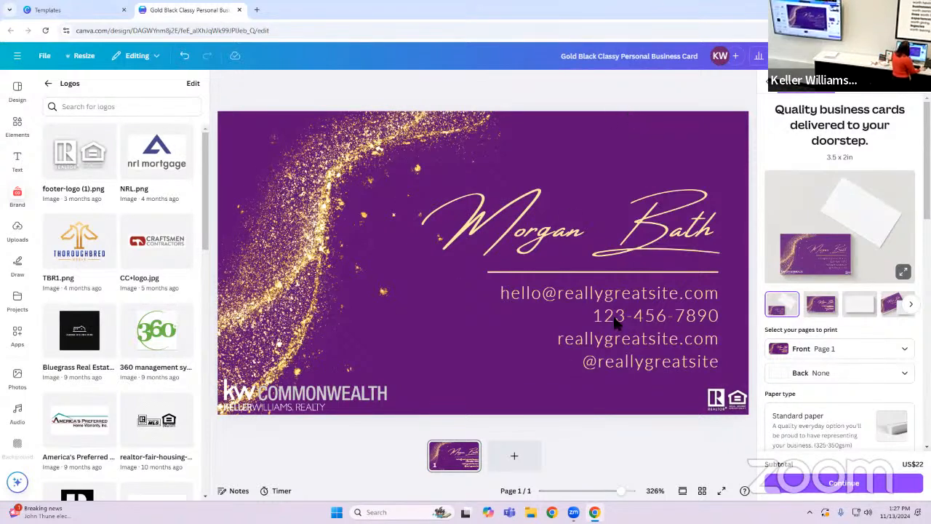
Step: Nudge the name heading slightly down and toward the card's right edge
drag(619, 216, 640, 228)
click(624, 438)
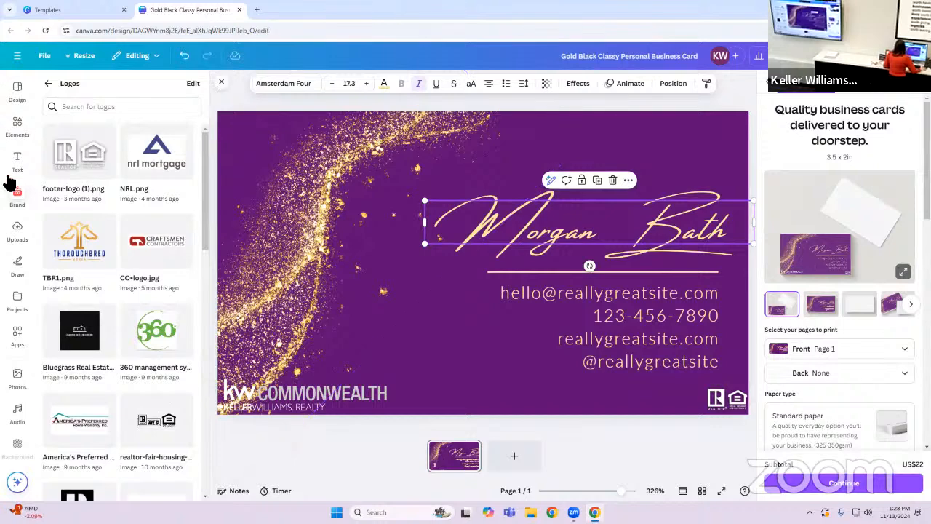
Step: Look through the brand kit's logos and the uploaded images
scroll(144, 327, down, 6)
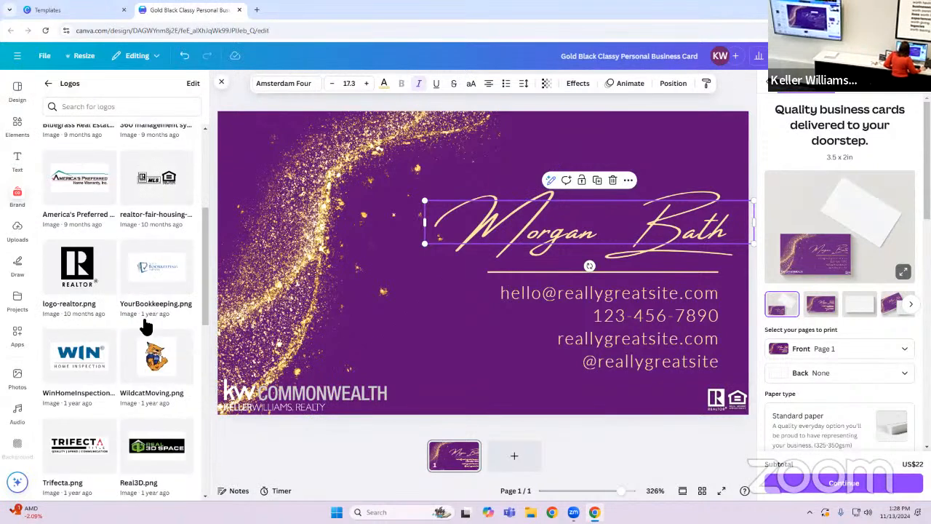
scroll(110, 350, down, 1)
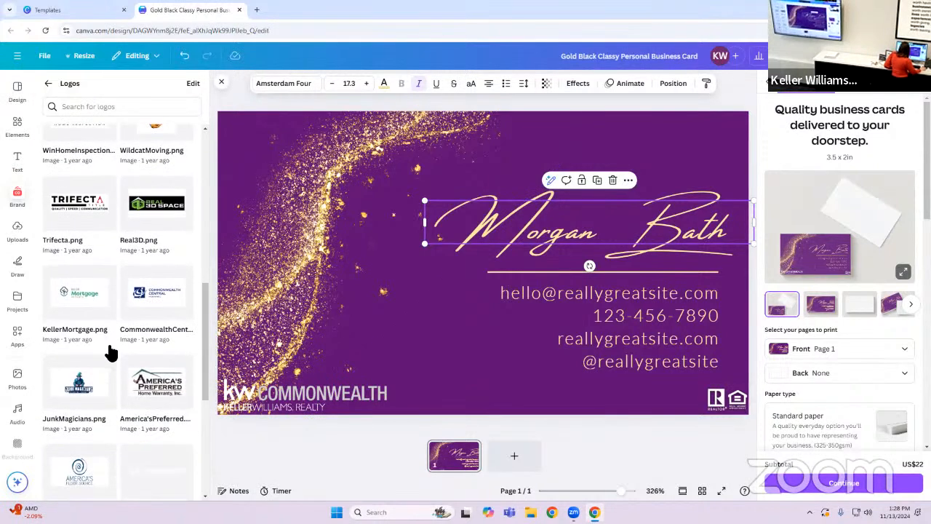
scroll(117, 349, down, 4)
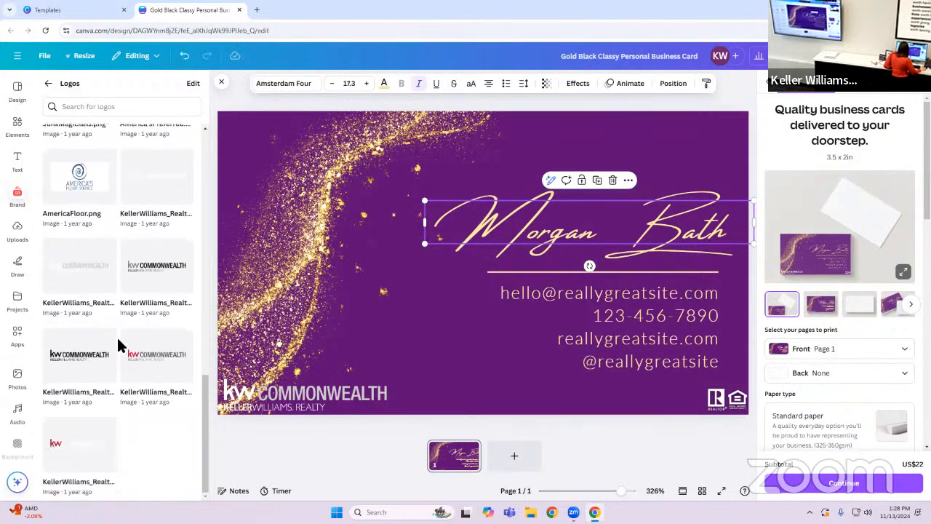
scroll(116, 342, up, 5)
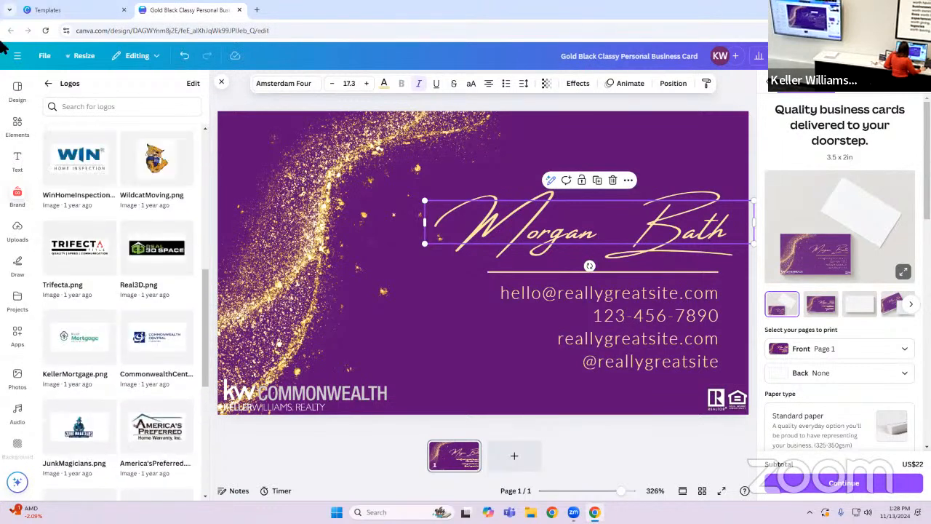
click(18, 230)
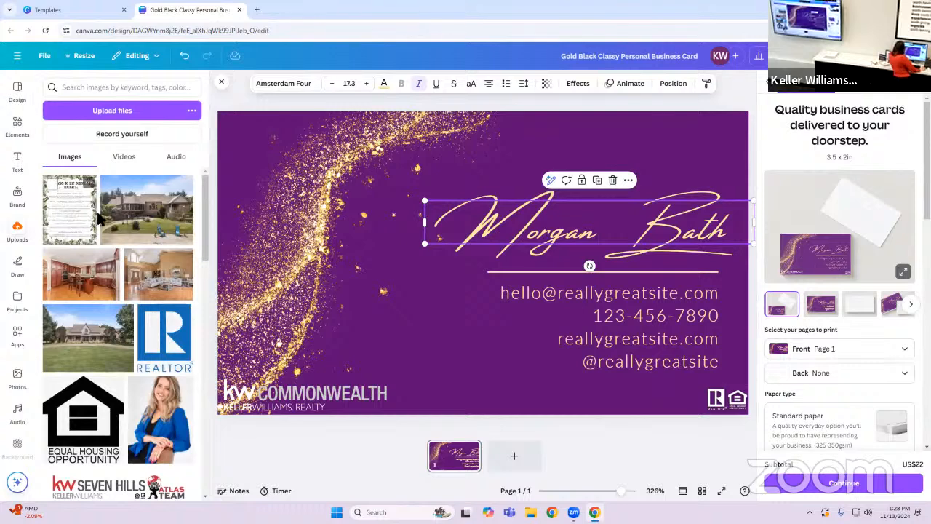
scroll(159, 268, down, 3)
scroll(156, 284, down, 4)
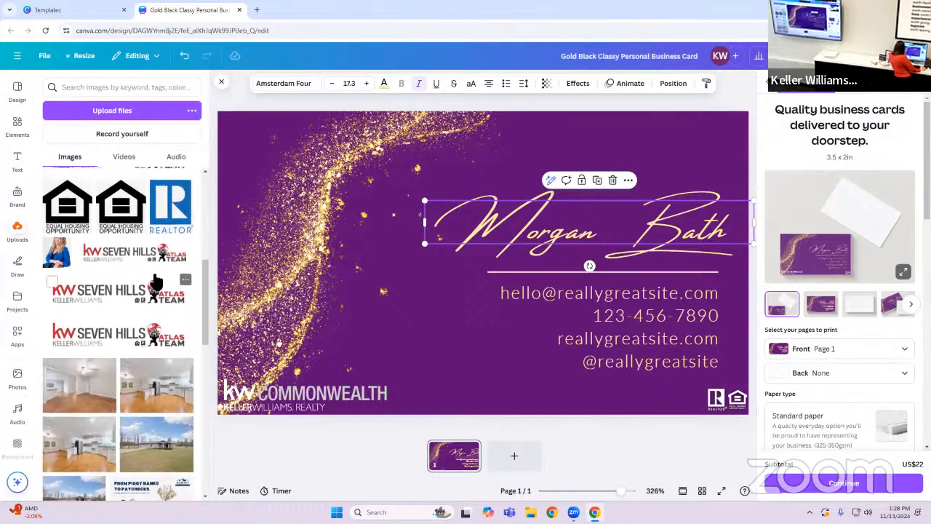
Step: Add the headshot of the woman in a white sweater from the KWC Headshots folder and place it on the card's left side
scroll(19, 342, down, 5)
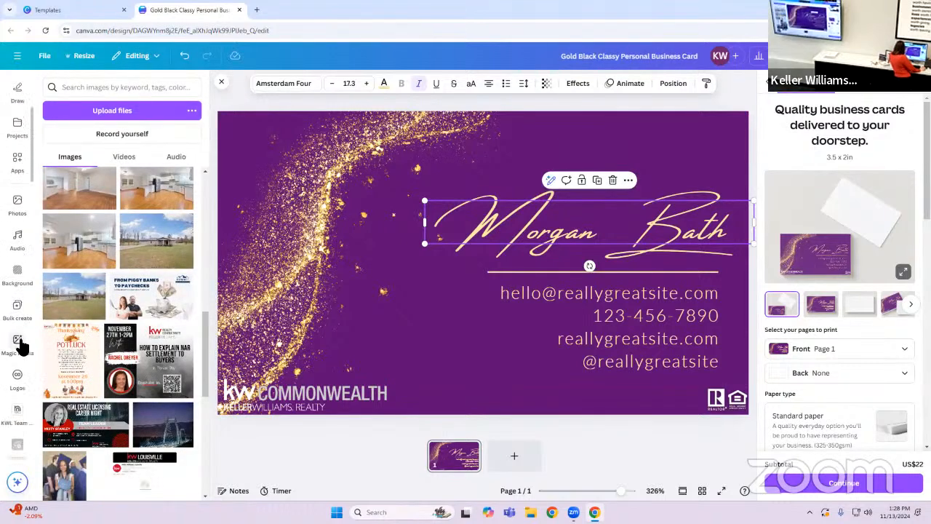
scroll(16, 334, down, 3)
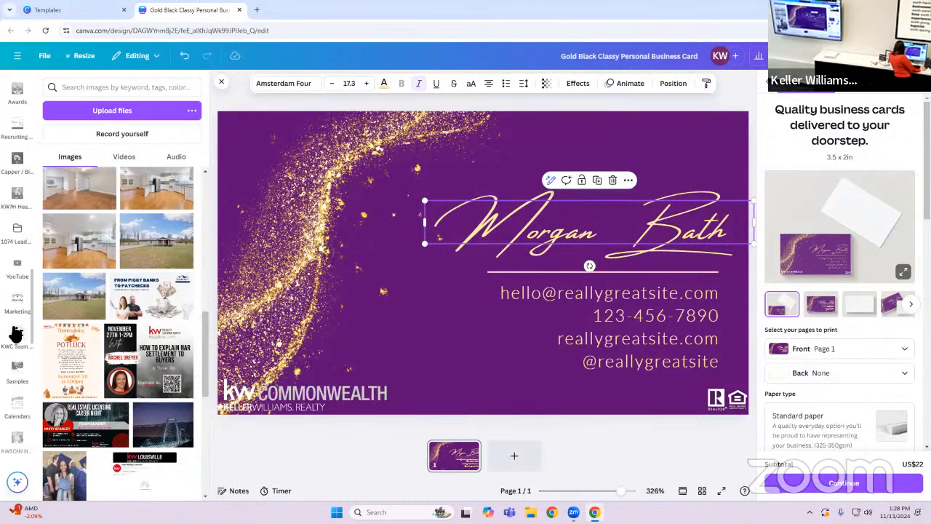
scroll(14, 240, down, 5)
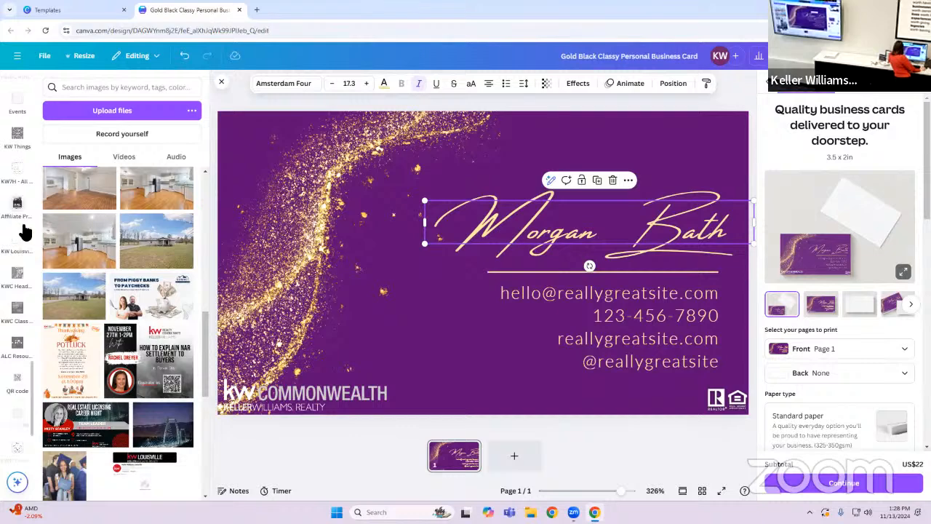
click(17, 275)
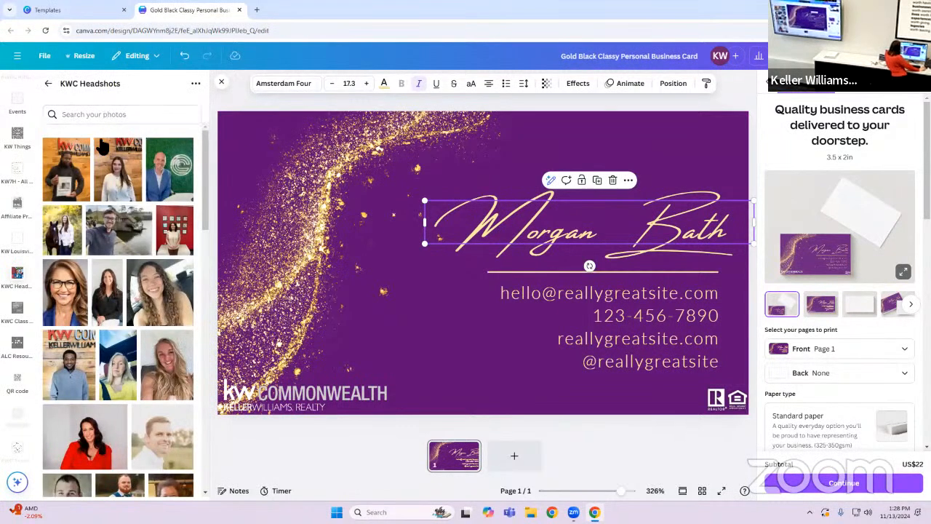
click(135, 200)
drag(459, 206, 320, 230)
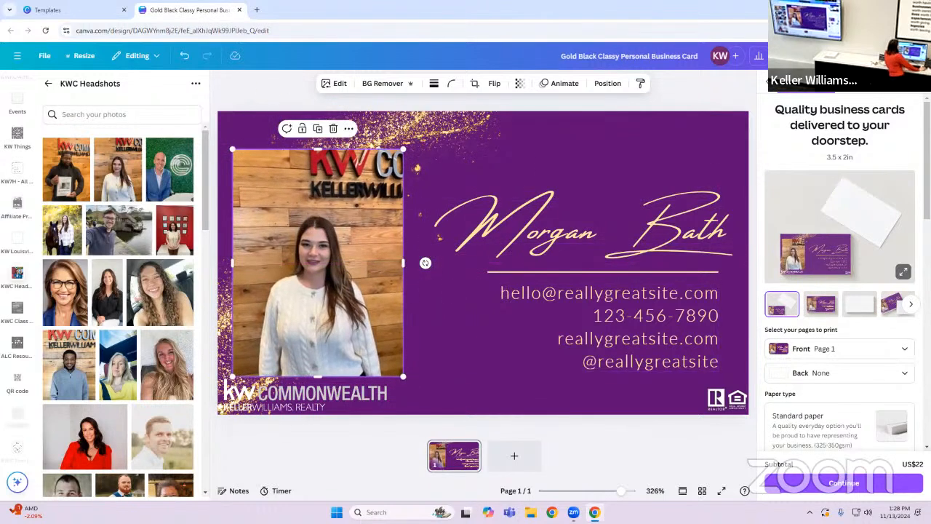
click(713, 85)
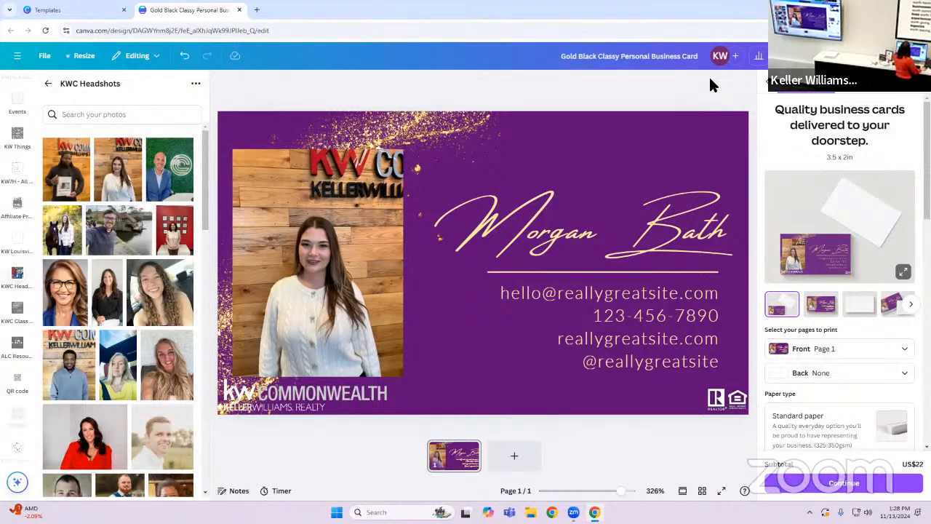
Step: Remove the headshot's background and move the cutout down and left until it overlaps the Keller Williams Commonwealth logo
click(346, 222)
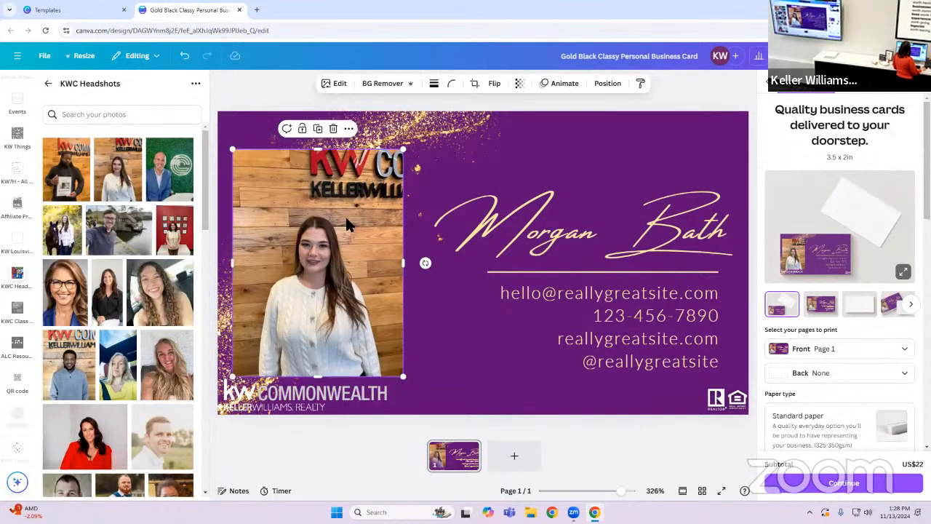
click(400, 81)
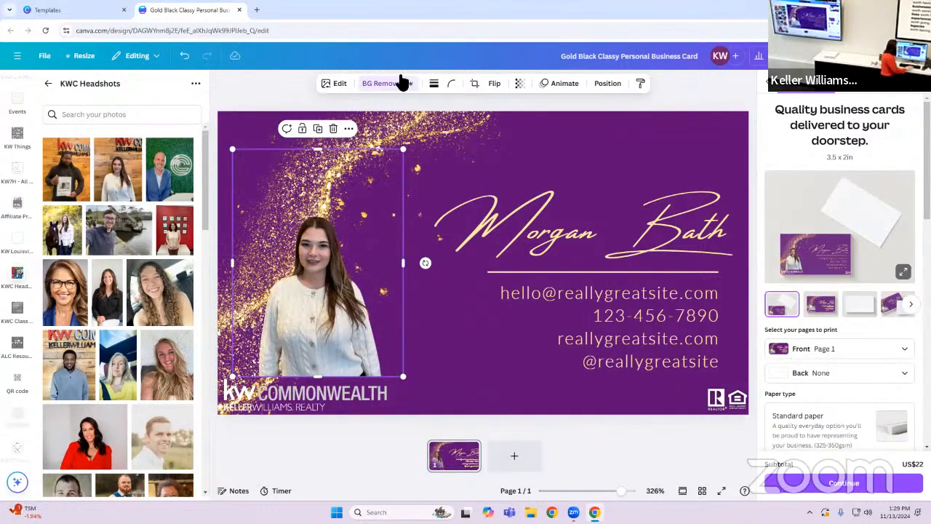
drag(275, 303, 284, 329)
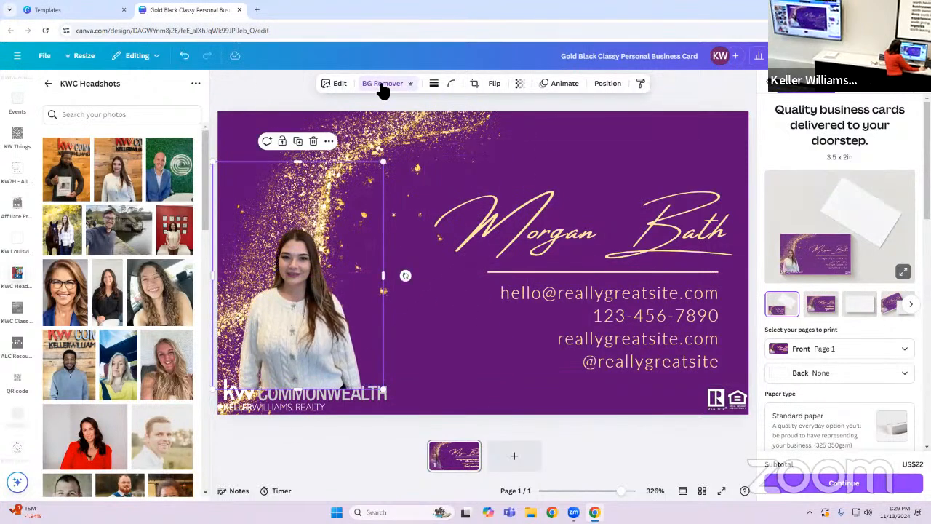
Step: Nudge the gold glitter graphic behind the headshot slightly and delete the headshot from the card
click(303, 321)
click(299, 295)
drag(402, 287, 403, 295)
mouse_move(409, 246)
mouse_down()
mouse_move(401, 243)
mouse_move(405, 254)
mouse_move(407, 241)
mouse_up()
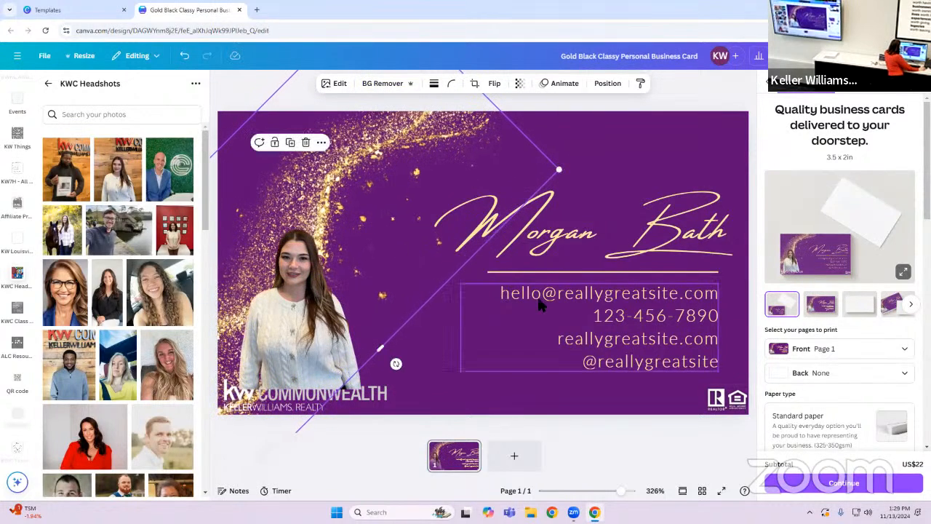
click(463, 359)
drag(290, 374, 293, 354)
key(Delete)
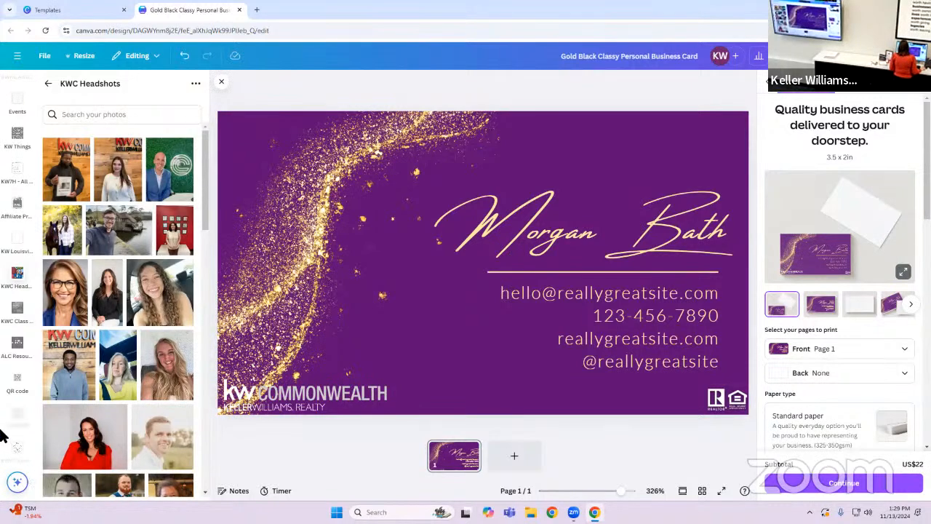
Step: Search the elements library for "shapes" and look through the full set of basic shapes
scroll(13, 229, up, 1)
scroll(13, 229, up, 10)
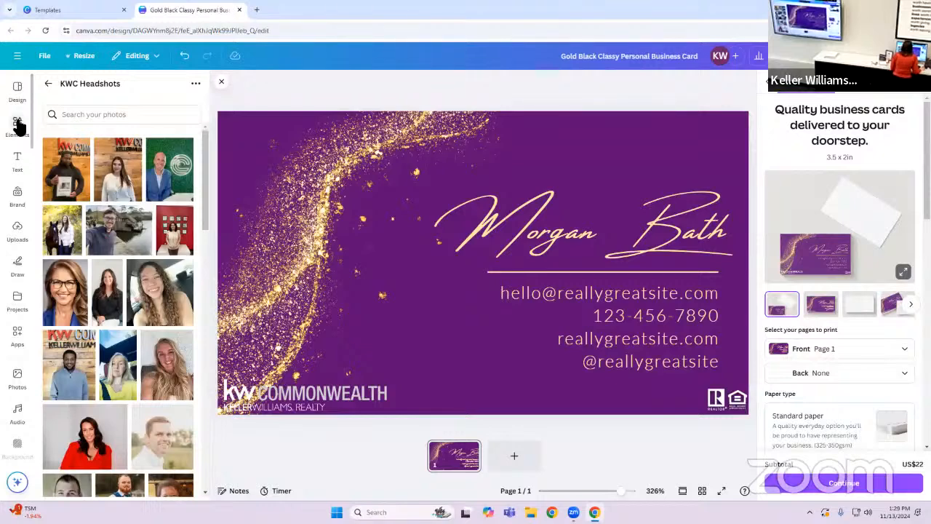
click(17, 130)
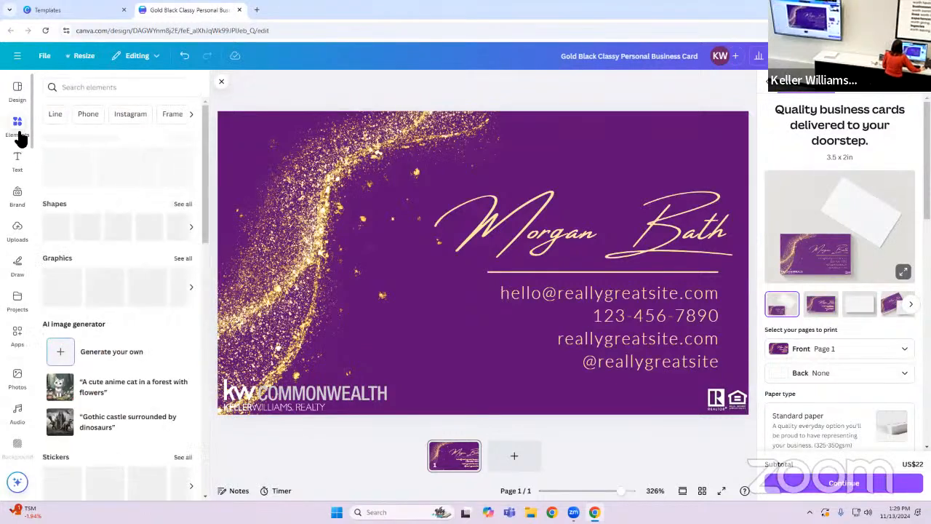
click(116, 86)
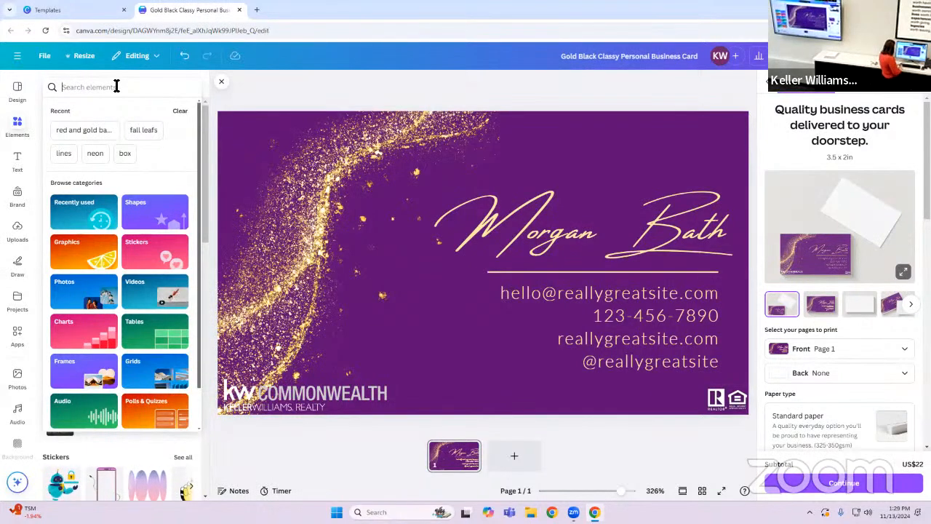
text(shapes)
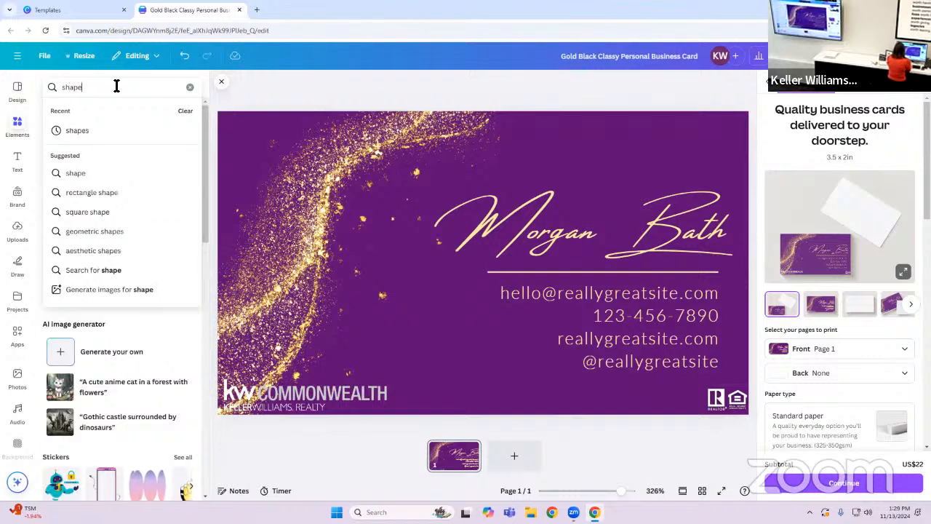
key(Return)
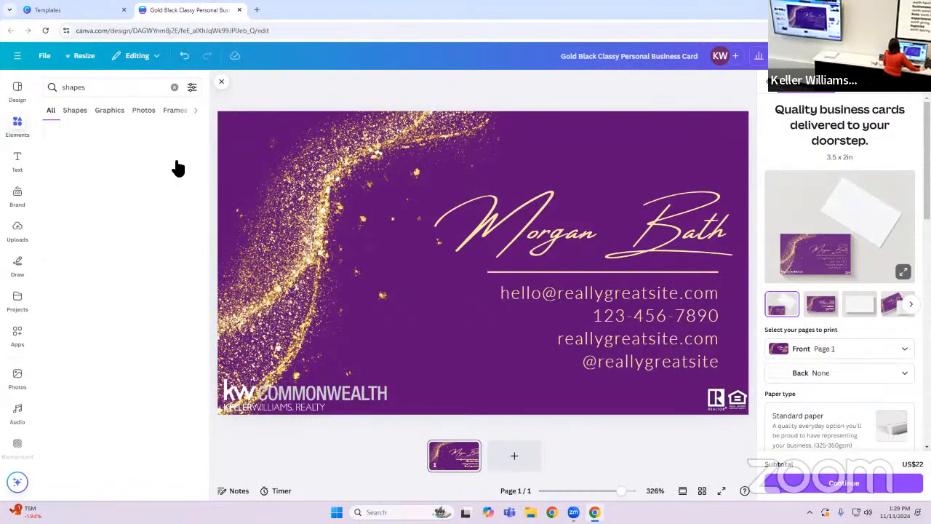
click(183, 161)
scroll(152, 281, down, 3)
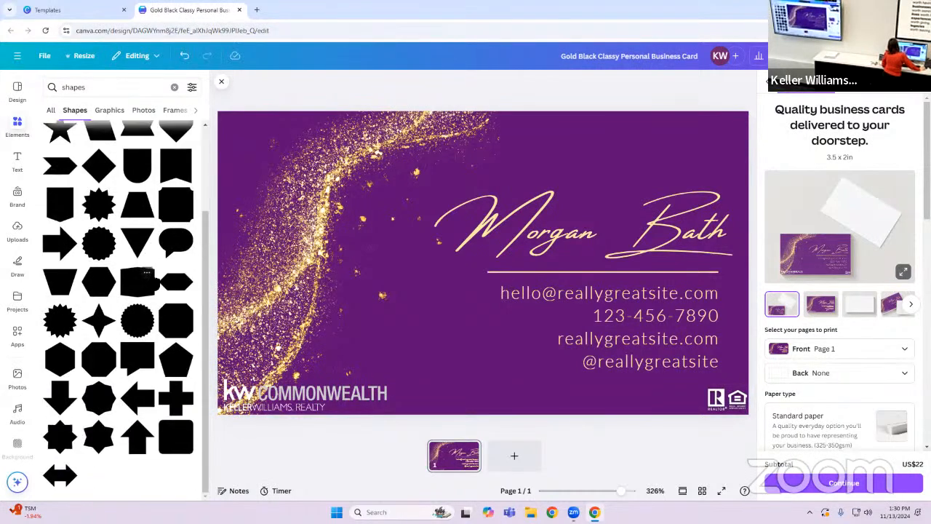
scroll(153, 280, up, 3)
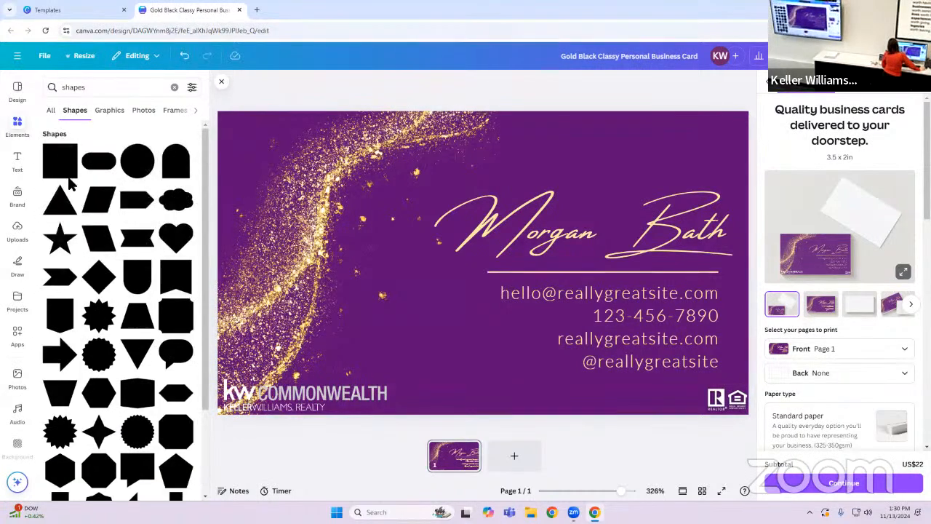
Step: Add the pink circle with a thin outline from the "shapes" graphics and place it partly off the card's top-right corner
click(51, 110)
scroll(120, 202, down, 2)
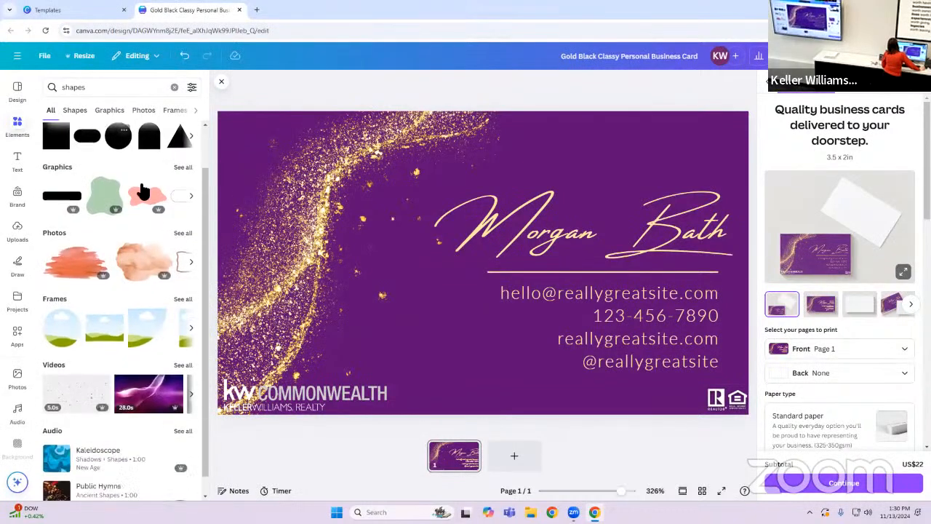
click(190, 172)
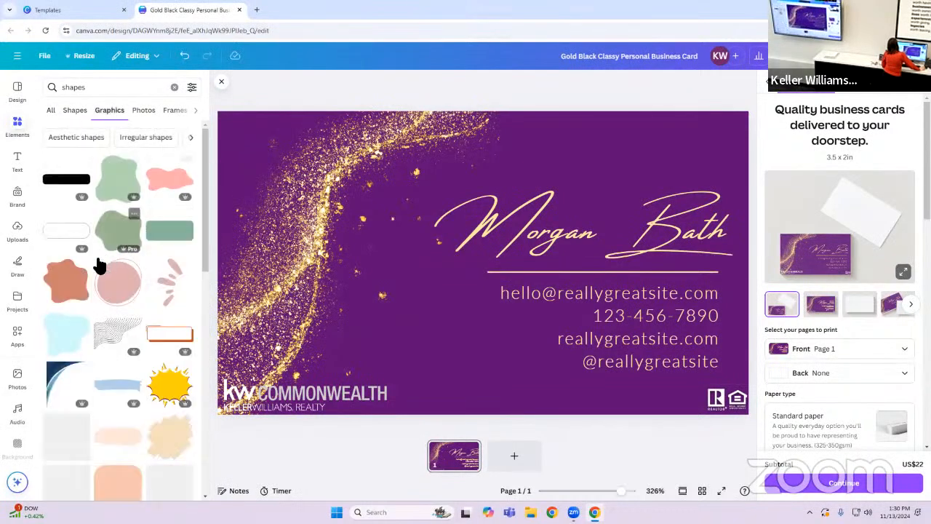
scroll(120, 364, down, 3)
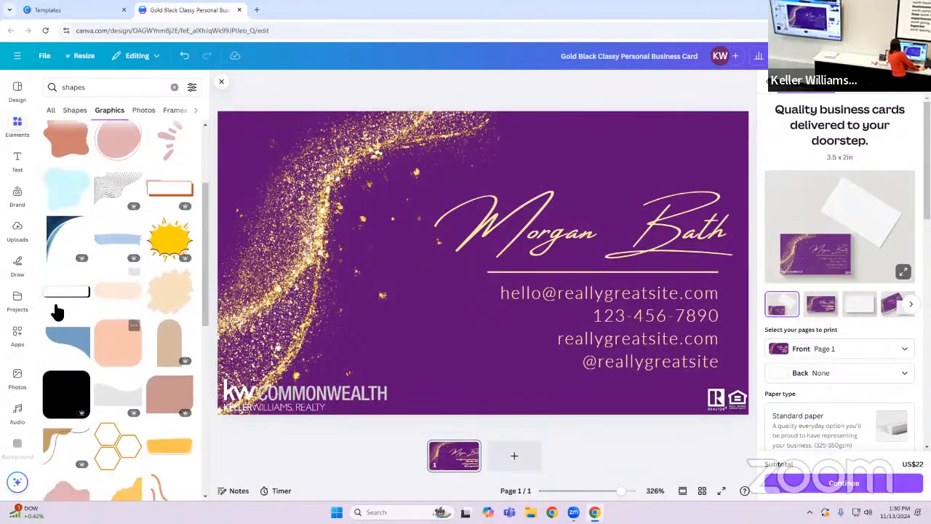
scroll(58, 308, up, 3)
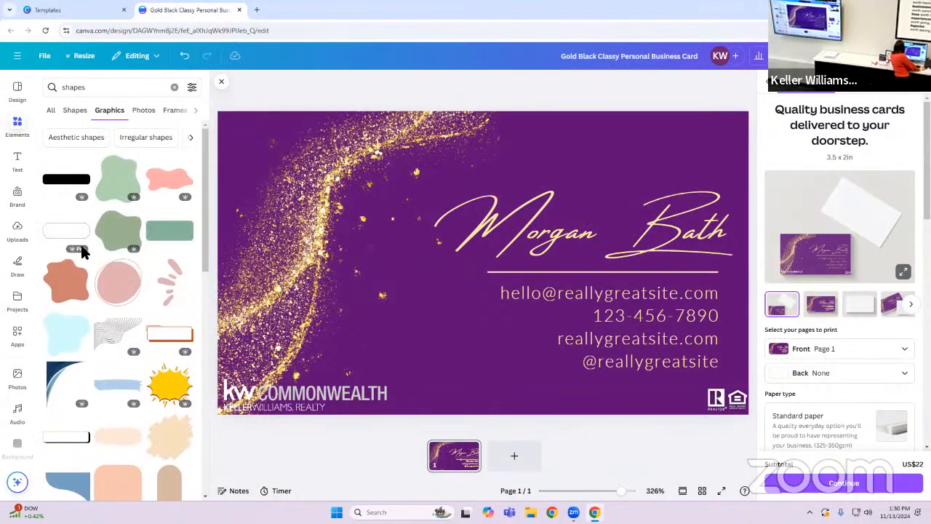
click(114, 295)
drag(484, 271, 715, 137)
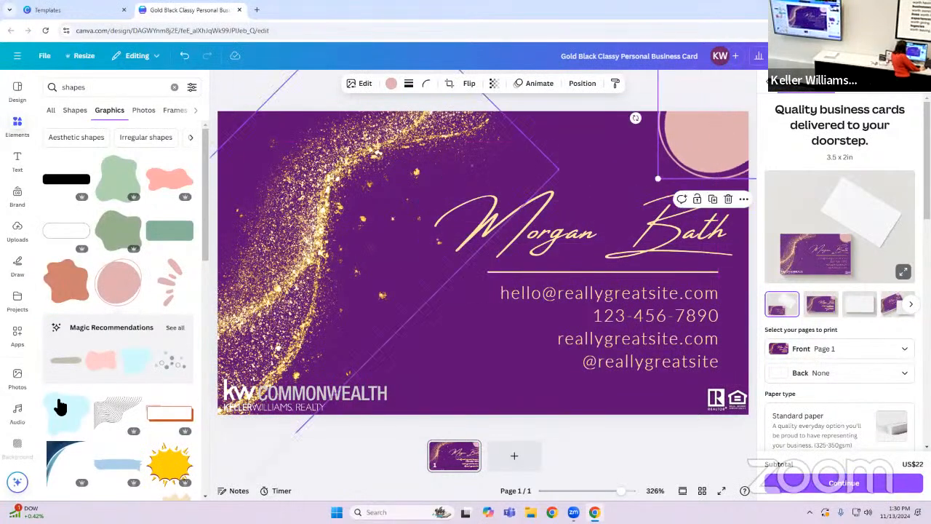
Step: Try out the wavy line-pattern graphic at different positions, angles and sizes on the card, and delete it
scroll(95, 338, down, 4)
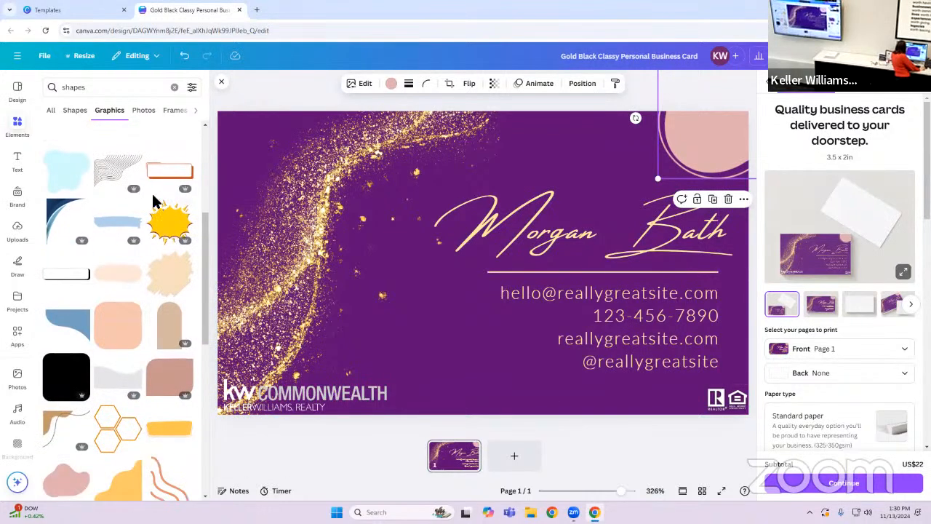
click(122, 182)
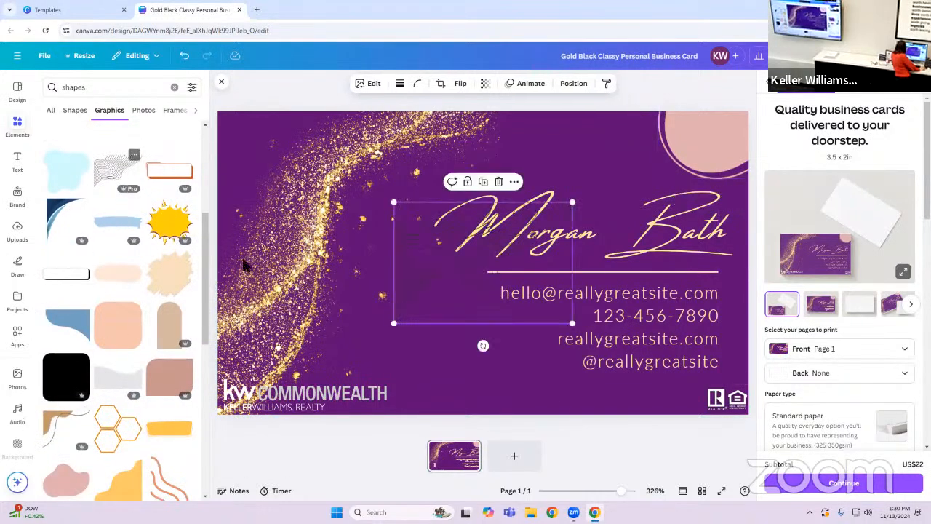
mouse_move(531, 307)
mouse_down()
mouse_move(550, 266)
mouse_move(514, 237)
mouse_move(469, 247)
mouse_up()
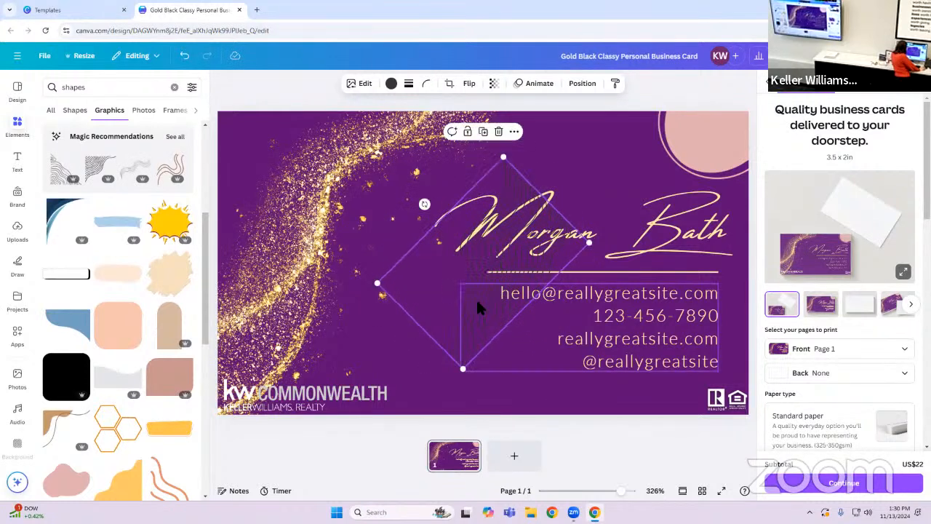
drag(151, 405, 673, 387)
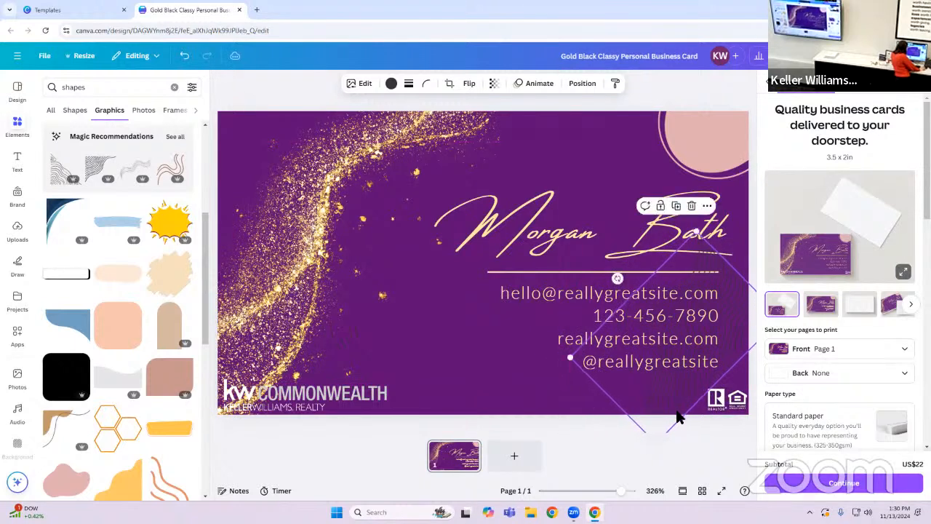
drag(617, 278, 655, 264)
drag(646, 391, 475, 245)
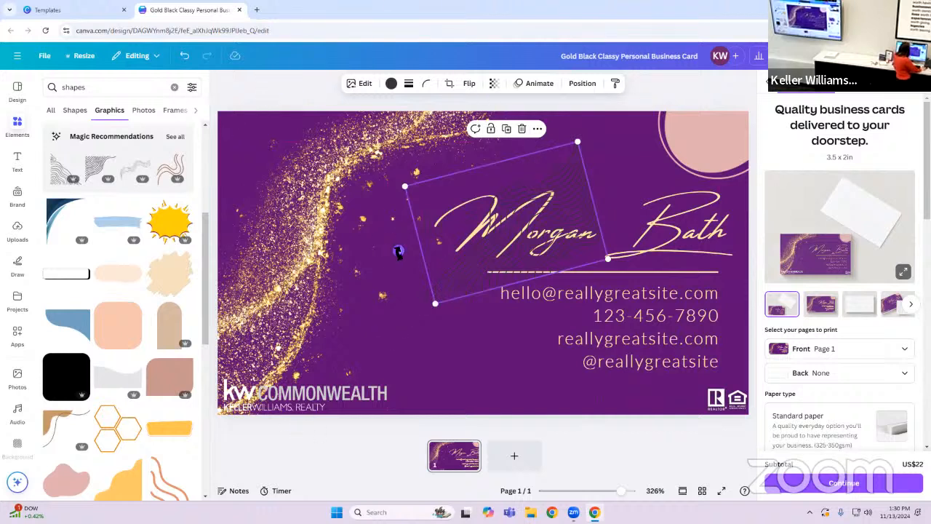
mouse_move(398, 252)
mouse_down()
mouse_move(399, 232)
mouse_move(437, 175)
mouse_move(395, 259)
mouse_up()
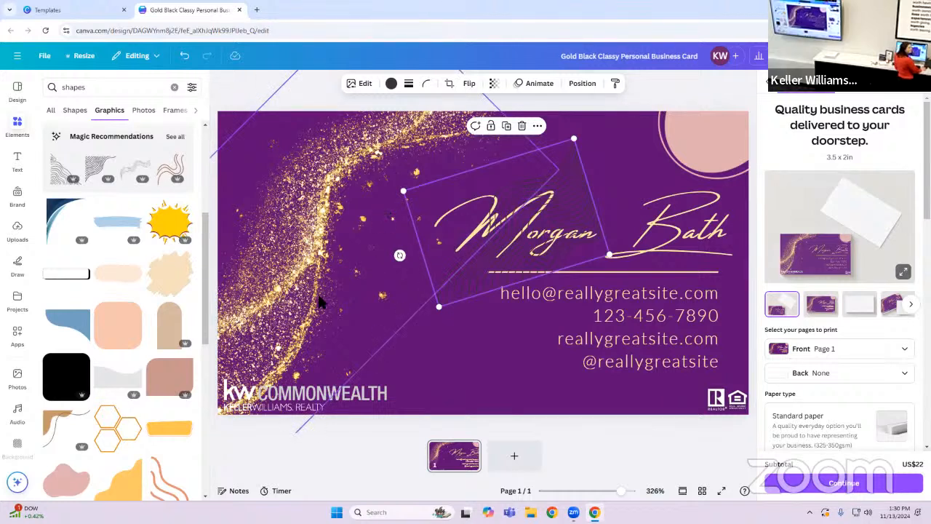
drag(574, 137, 607, 190)
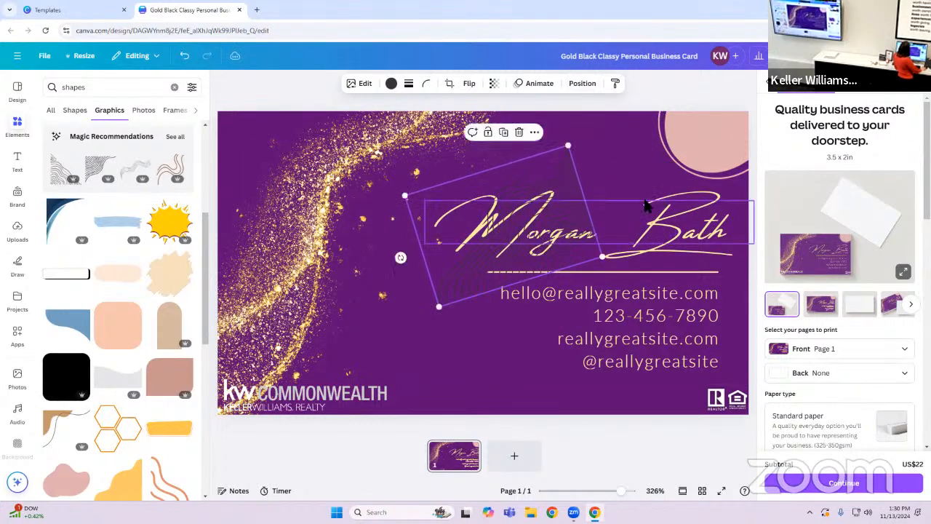
key(Delete)
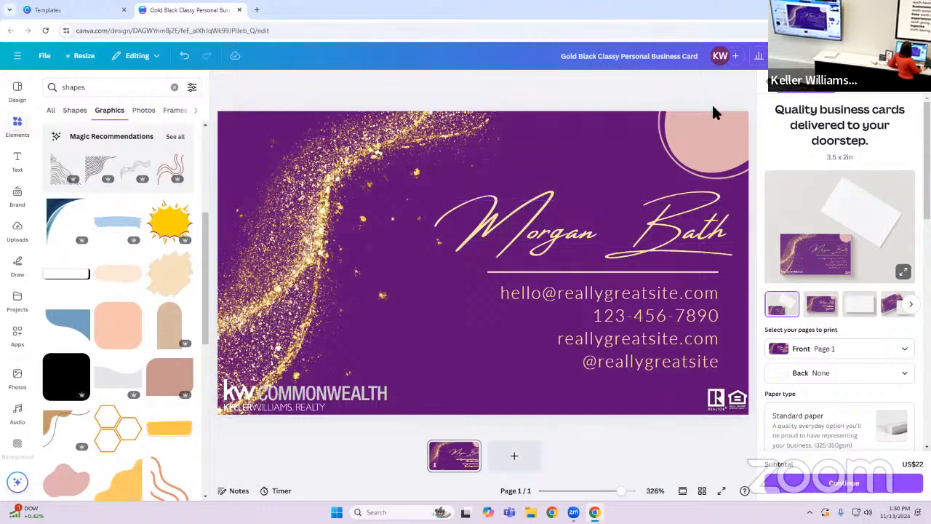
Step: Search the elements library for "cat" and look through the matching graphics and the available search filters
click(118, 89)
key(BackSpace)
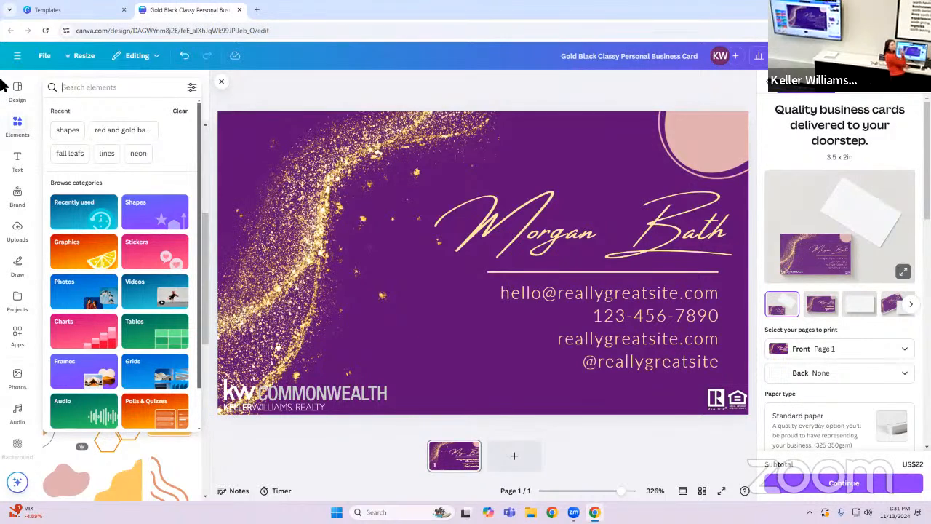
text(cat)
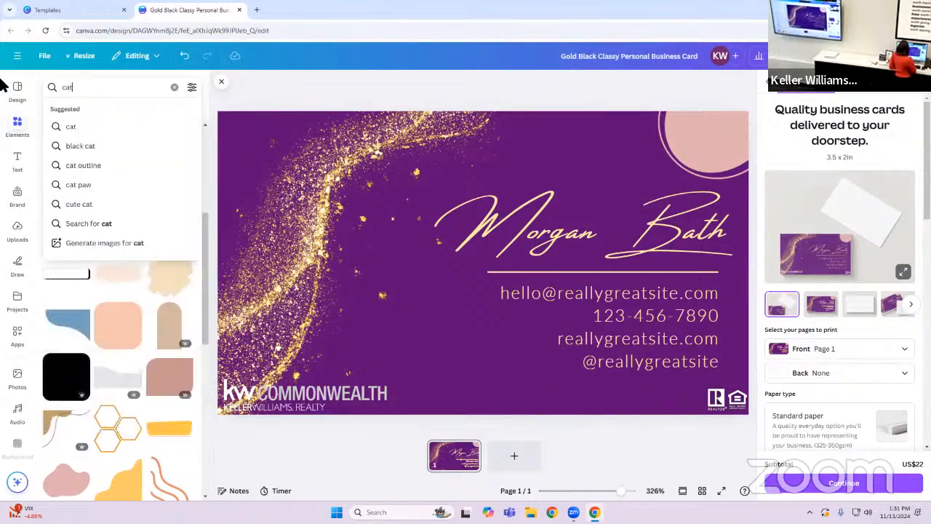
key(Return)
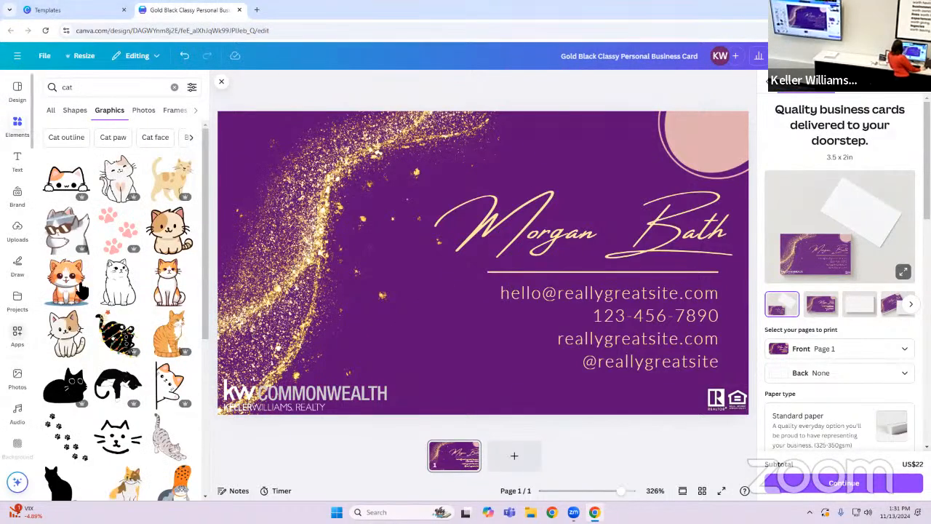
scroll(107, 268, down, 15)
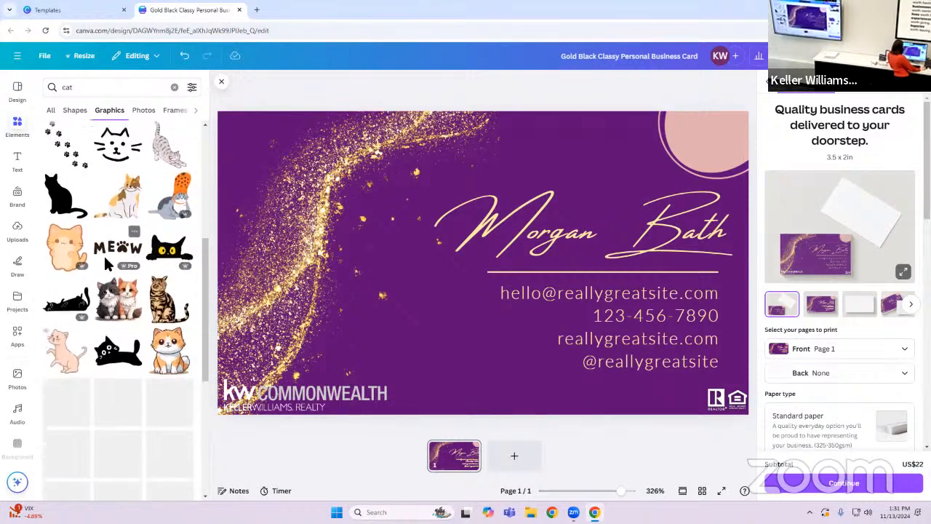
scroll(104, 258, up, 5)
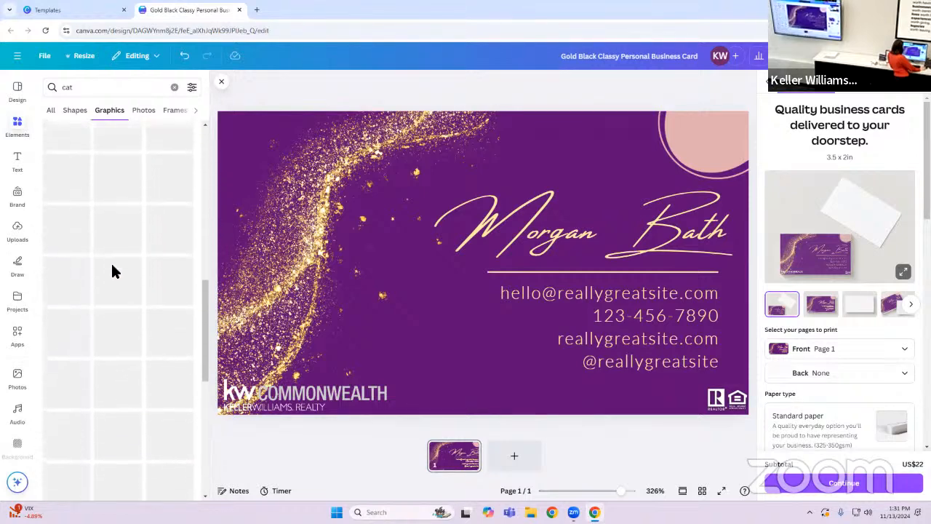
scroll(114, 271, up, 10)
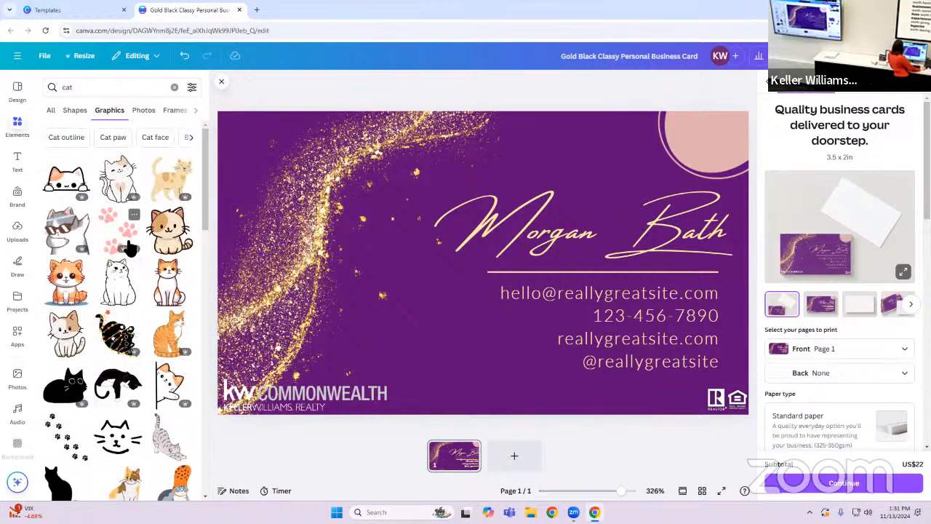
click(191, 87)
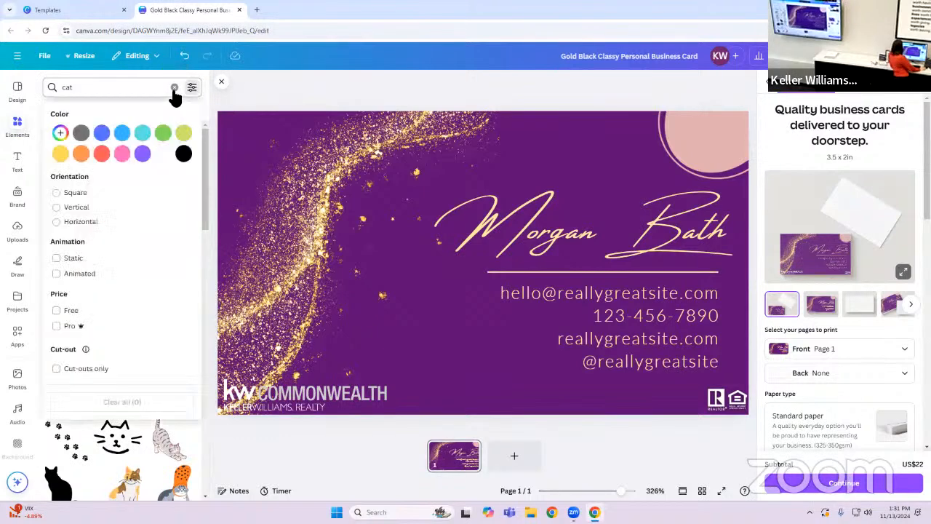
Step: Search the elements library for "cat outline" and look through the full set of matching graphics
click(174, 87)
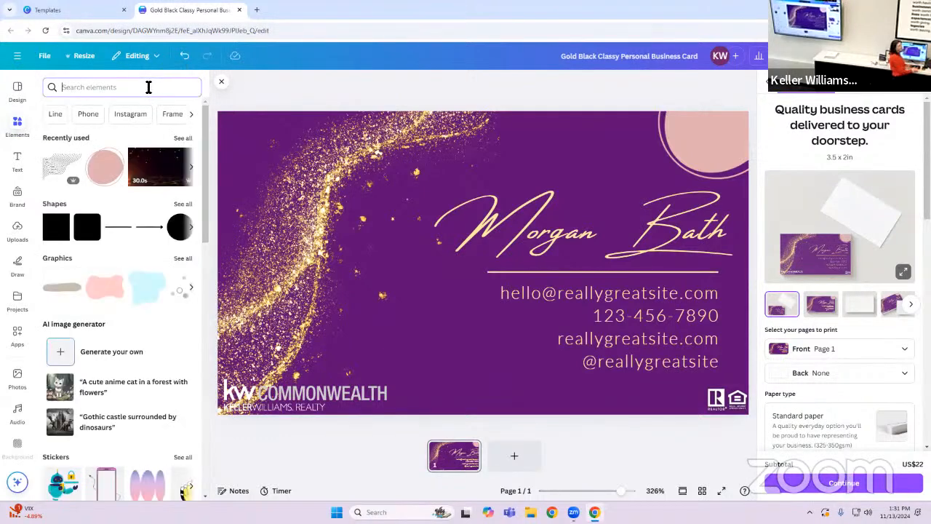
text(ca)
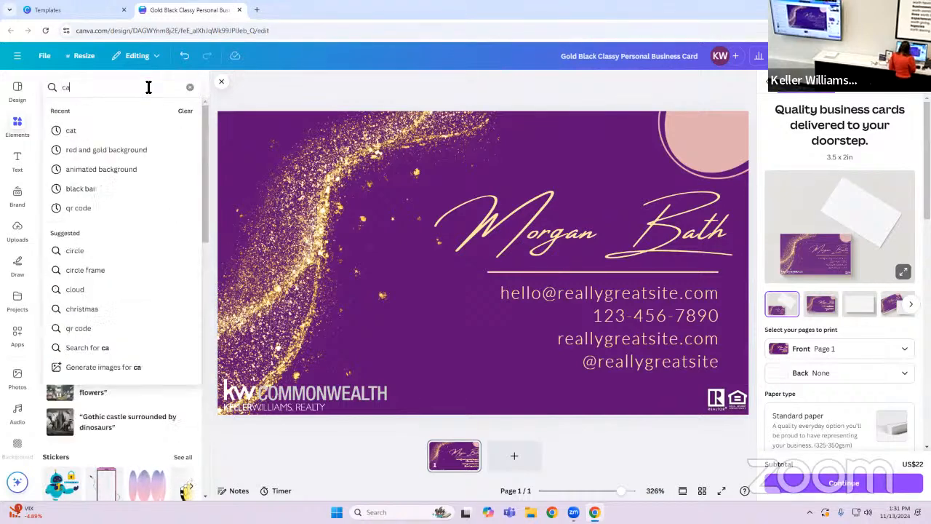
text(t outline)
key(Return)
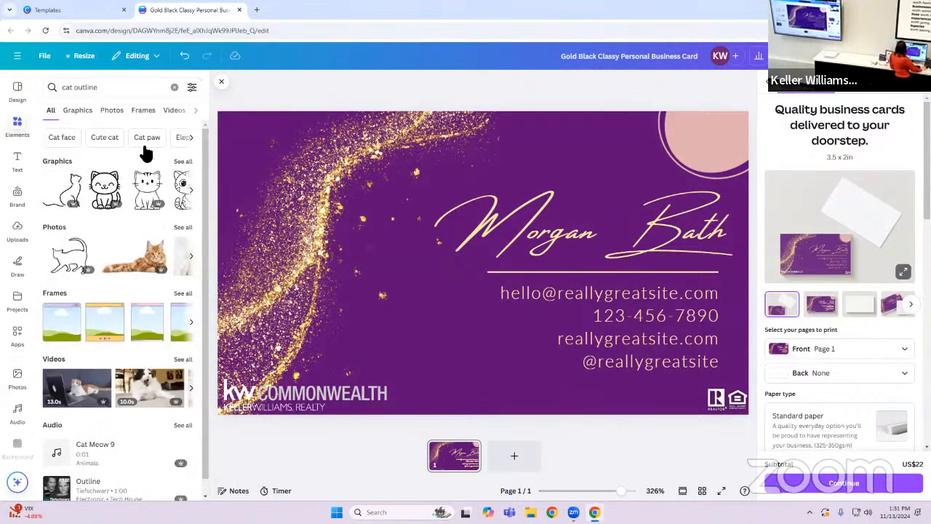
click(182, 160)
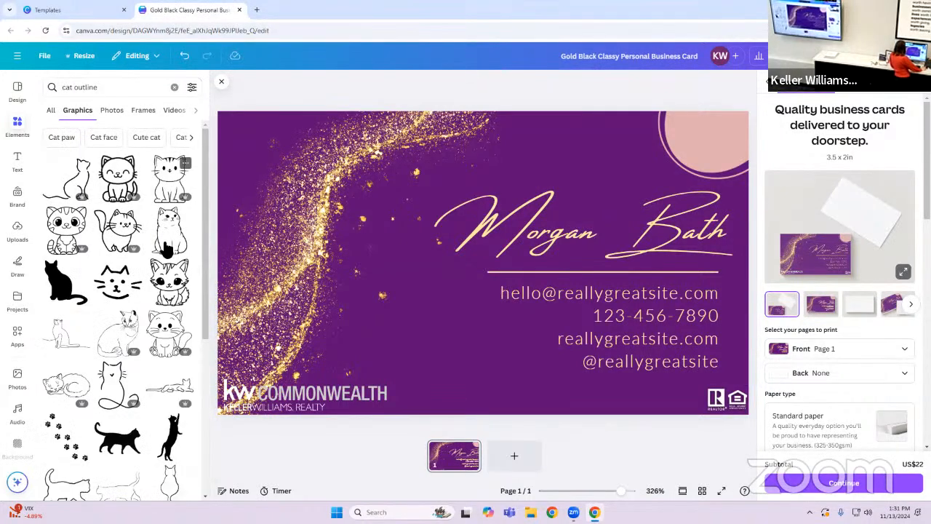
scroll(151, 288, down, 2)
scroll(134, 320, down, 3)
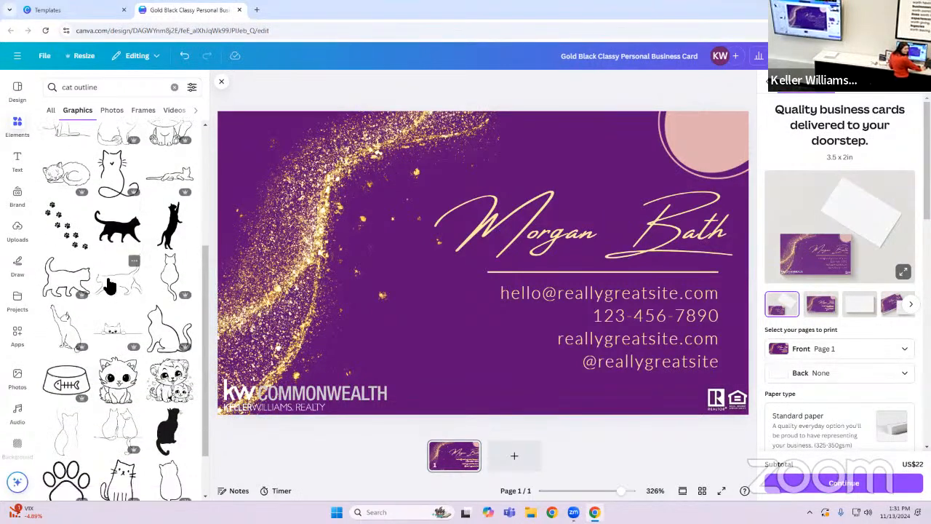
scroll(153, 263, down, 3)
scroll(139, 251, up, 2)
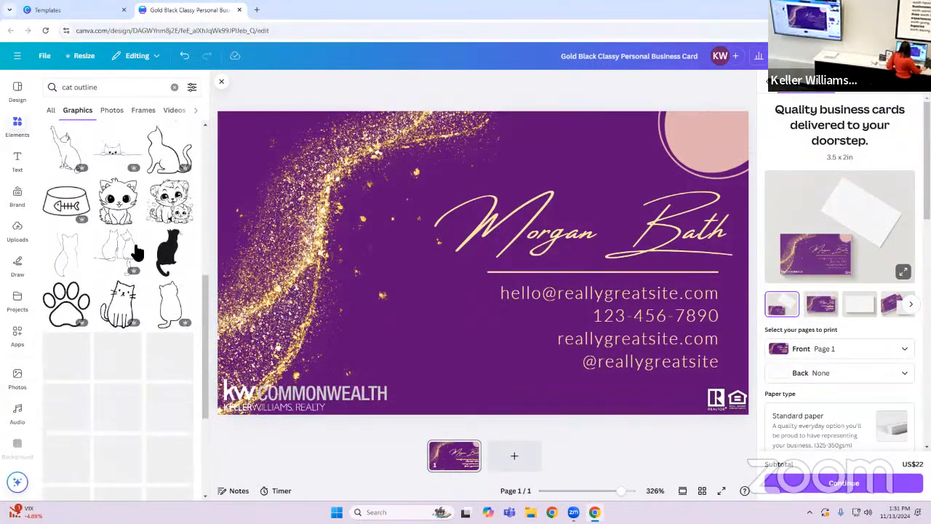
scroll(107, 347, up, 5)
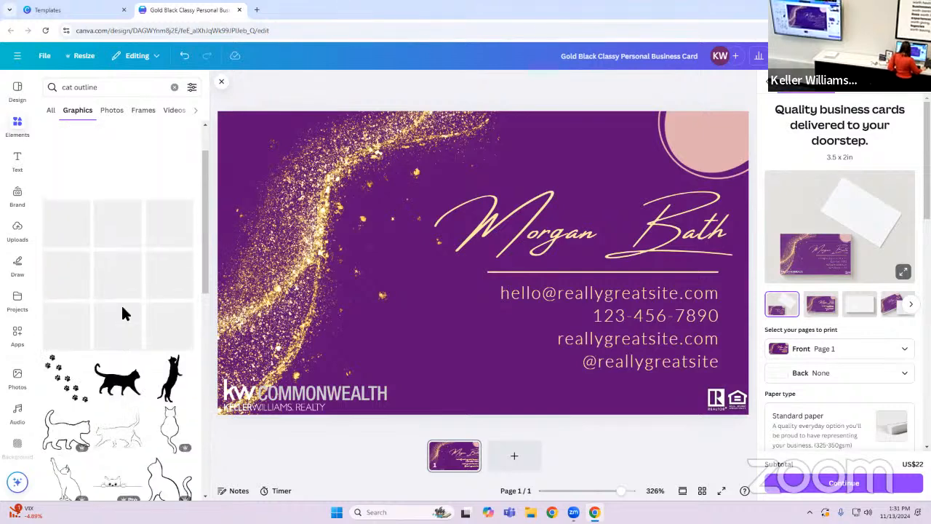
Step: Search the elements library for "cat" again and show all the graphics, including the pink paw prints
click(173, 86)
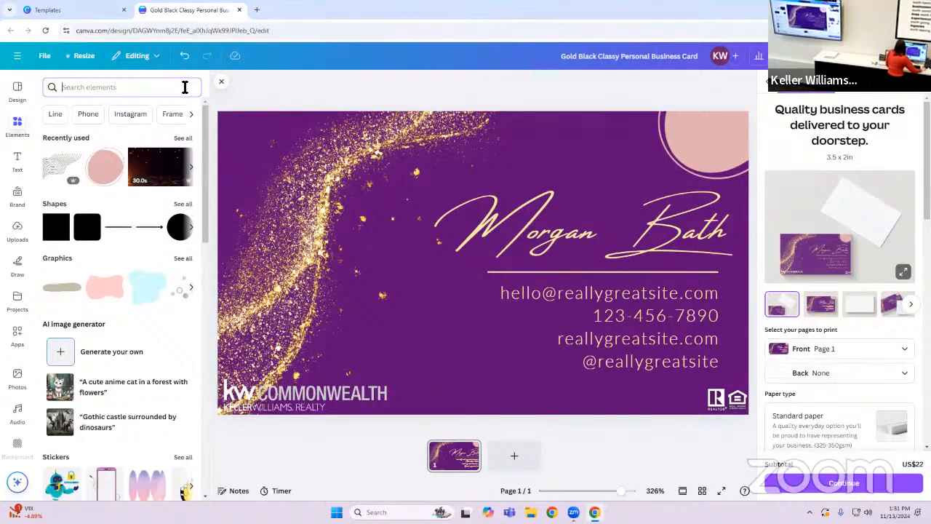
text(cat)
key(Return)
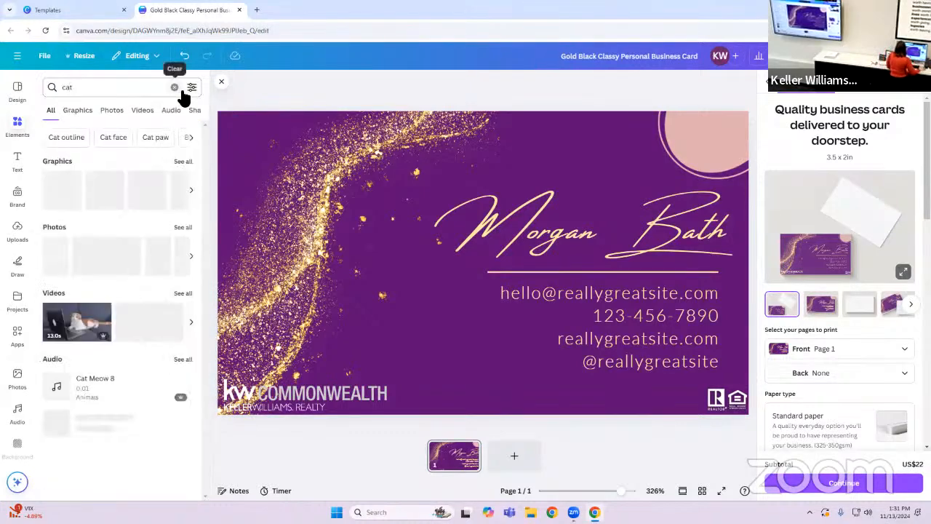
click(183, 161)
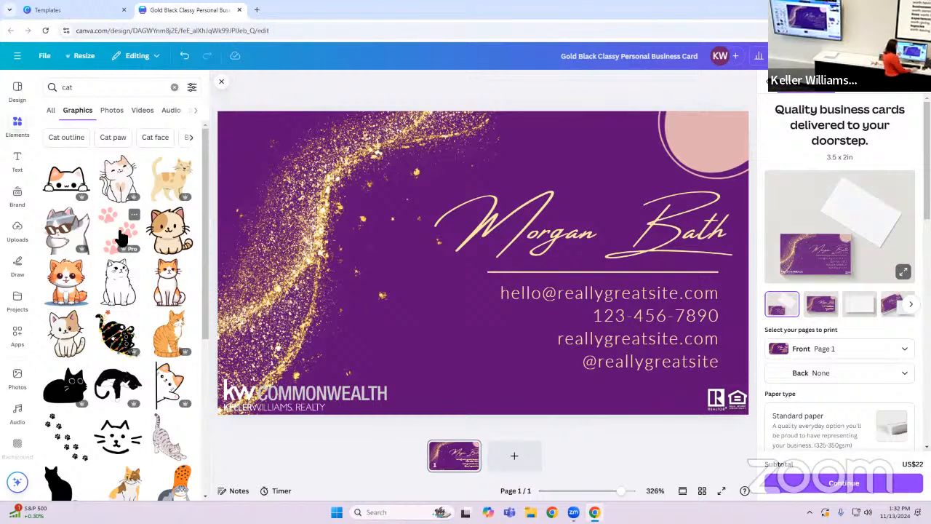
drag(122, 240, 289, 314)
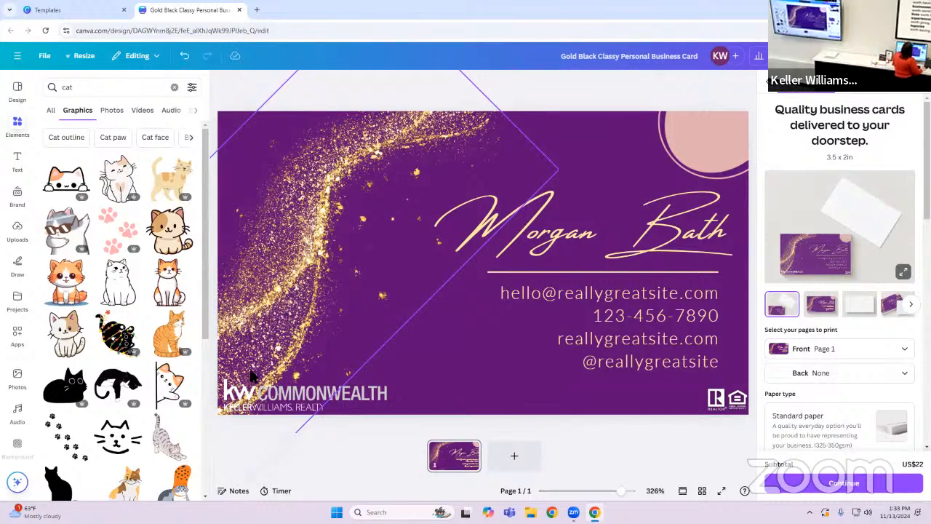
Step: Shift the gold glitter graphic slightly to the right on the card and deselect it
mouse_move(332, 191)
mouse_down()
mouse_move(339, 173)
mouse_move(333, 183)
mouse_up()
click(235, 107)
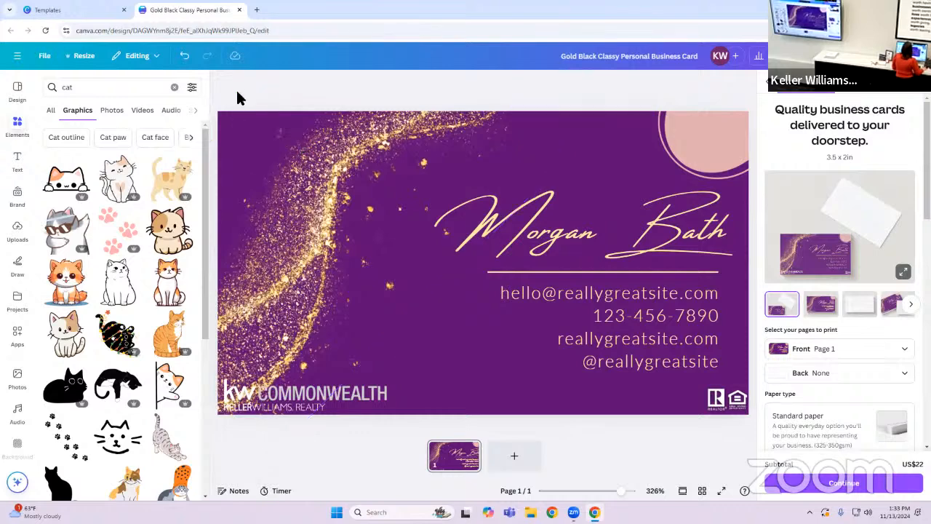
Step: Search the elements library for "real estate" and look through the matching graphics
click(86, 102)
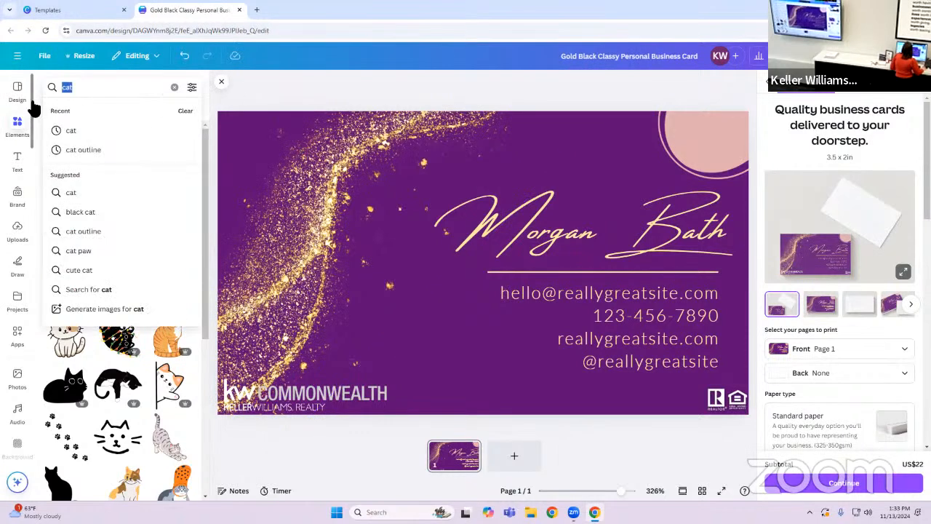
text(real estate)
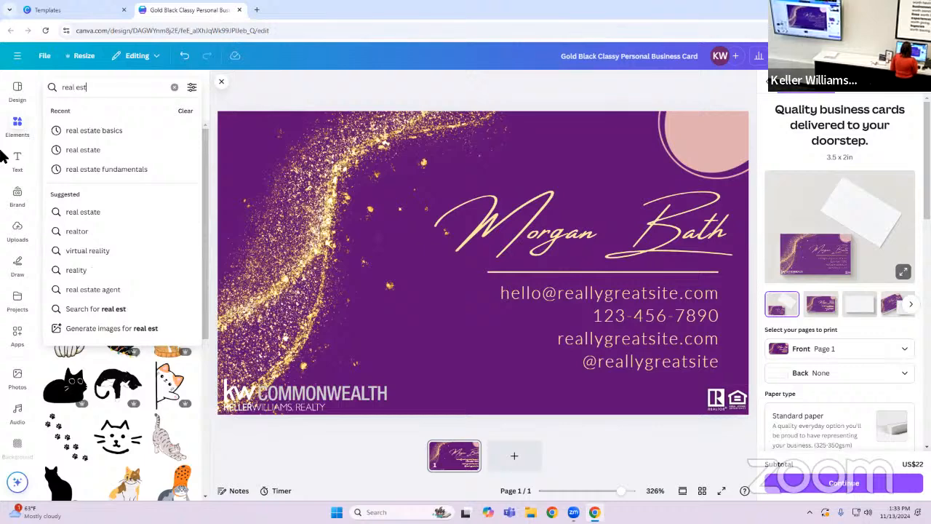
key(Return)
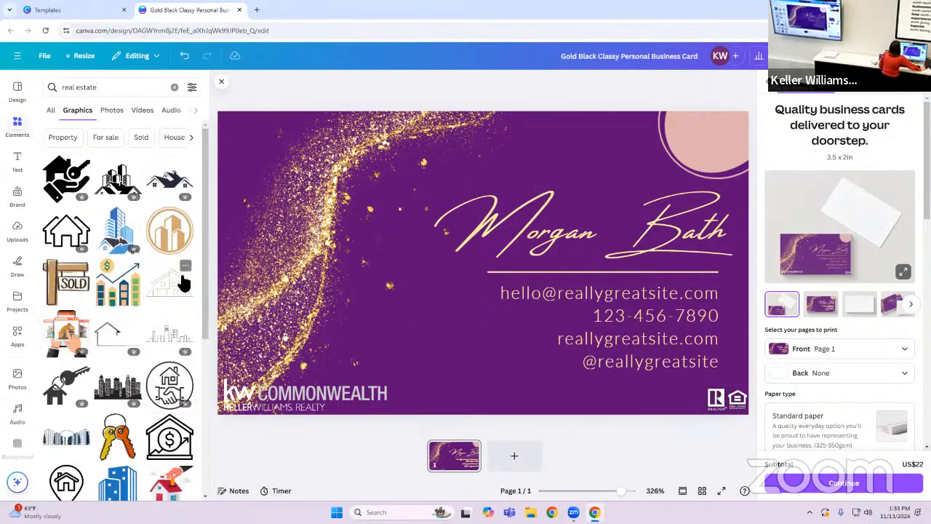
scroll(162, 291, down, 5)
scroll(162, 289, up, 5)
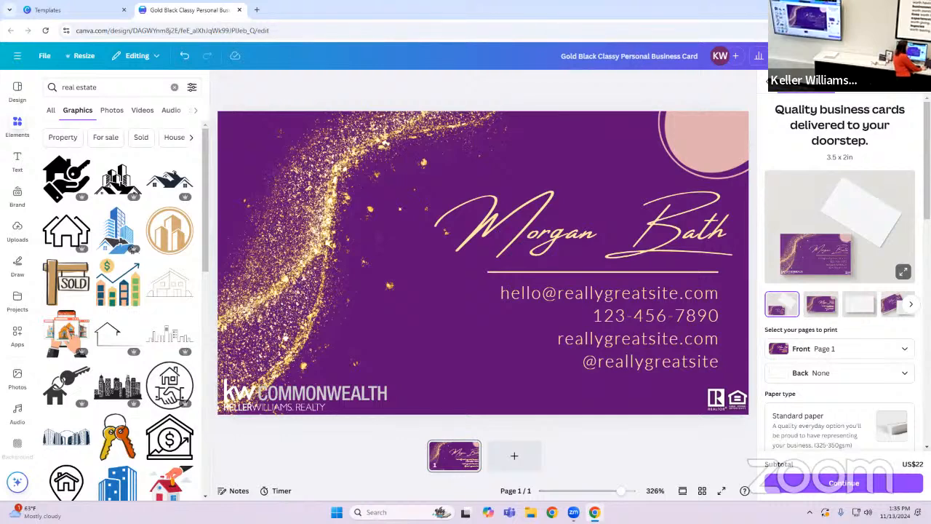
Step: Close the business card print-ordering options
click(914, 82)
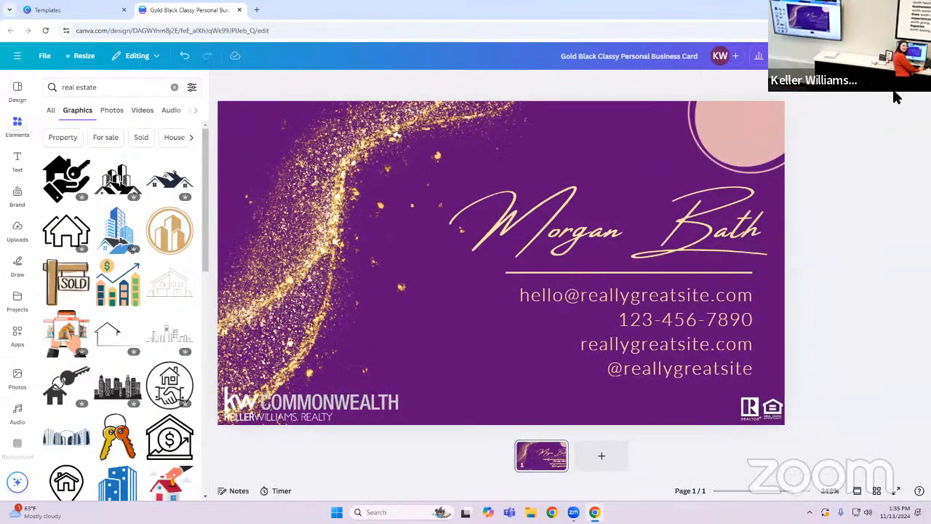
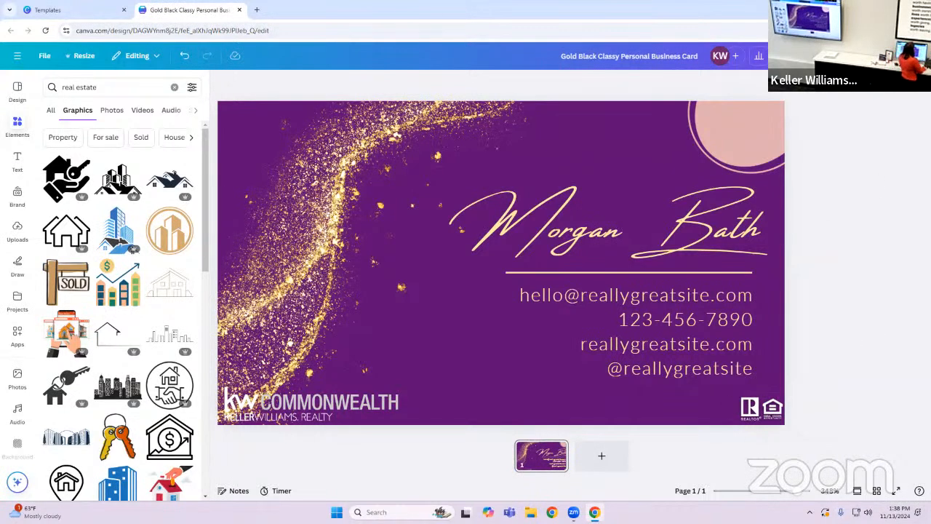
Step: Look through the paper types and finishes offered for printing the business card, then close the print options
scroll(862, 415, down, 4)
scroll(862, 374, down, 1)
scroll(861, 364, up, 2)
scroll(858, 354, down, 1)
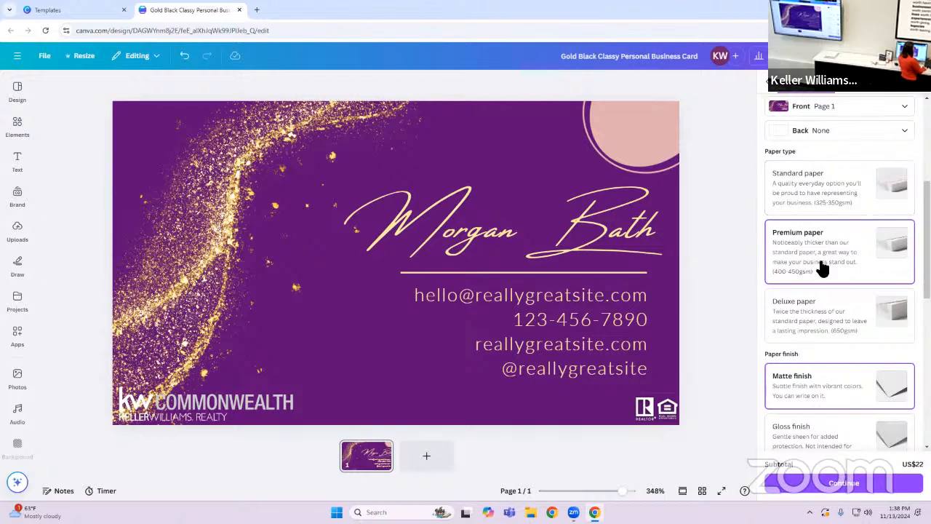
scroll(844, 325, down, 1)
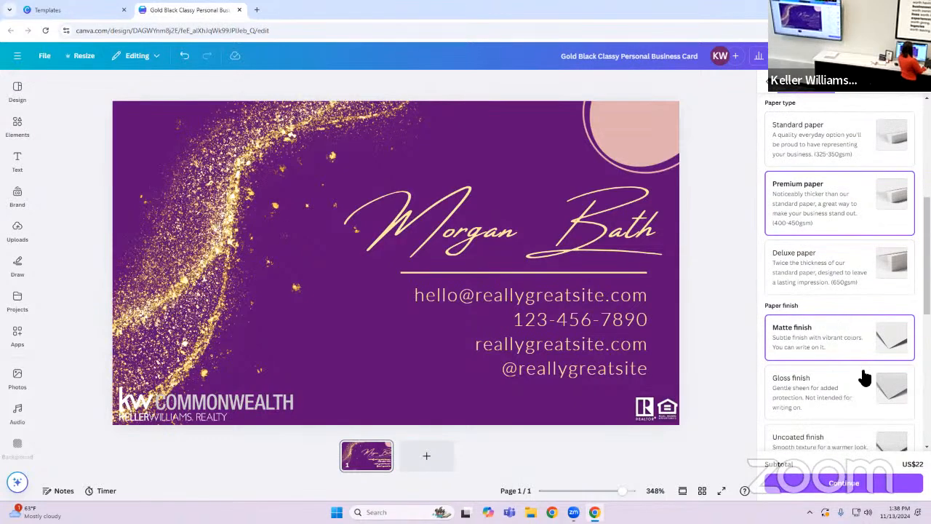
scroll(800, 339, up, 5)
scroll(800, 339, down, 3)
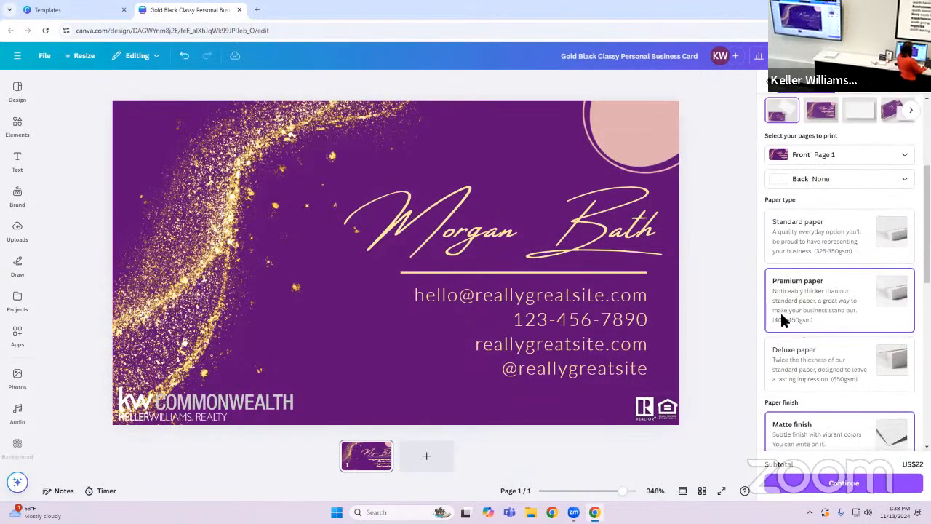
click(769, 83)
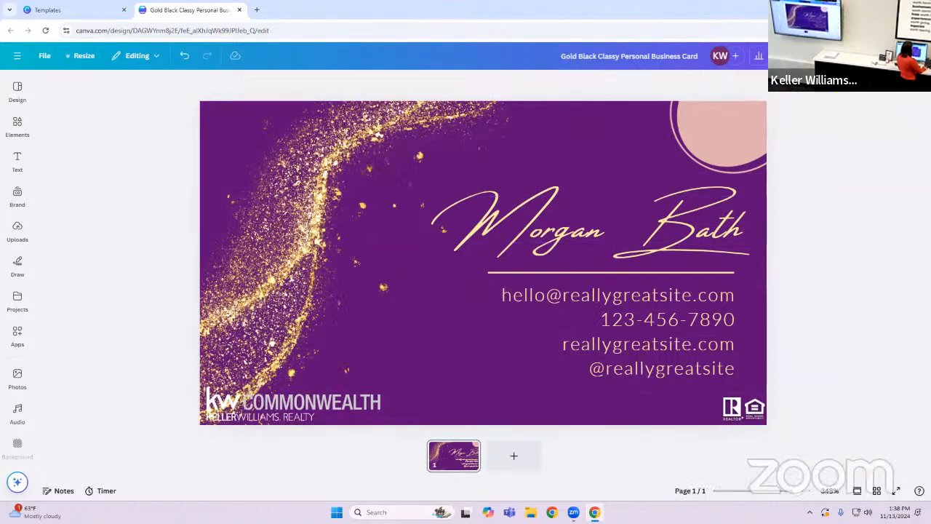
Step: Reopen the print options and examine the paper type, paper finish and corner choices for the business card
click(819, 56)
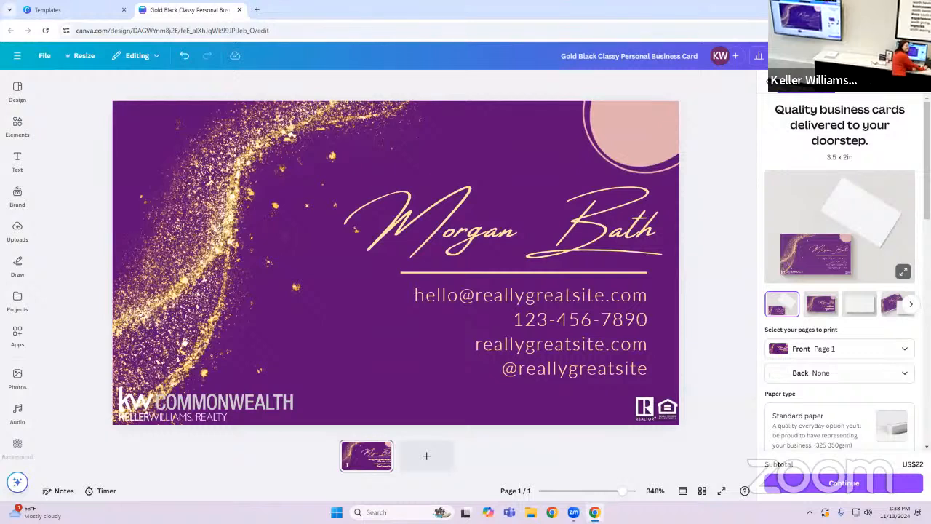
scroll(837, 291, down, 3)
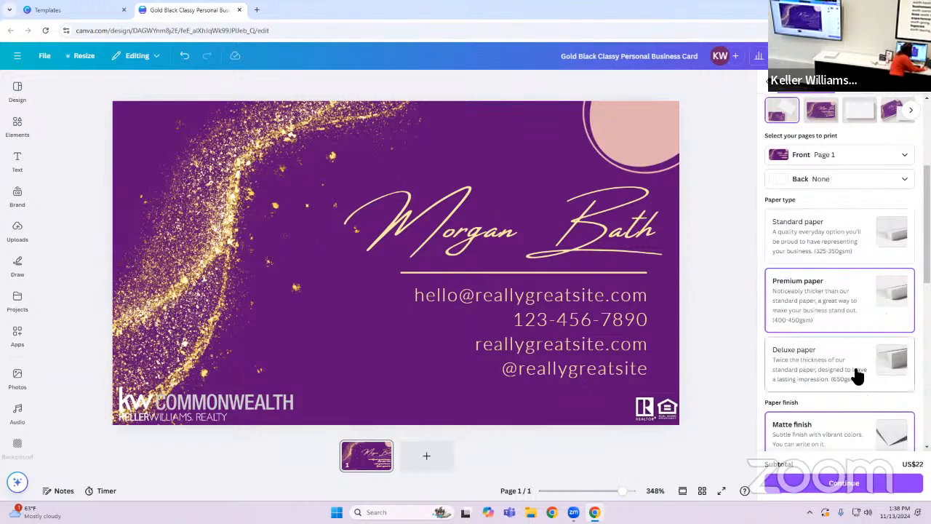
scroll(851, 295, down, 2)
scroll(853, 320, down, 3)
scroll(859, 327, up, 6)
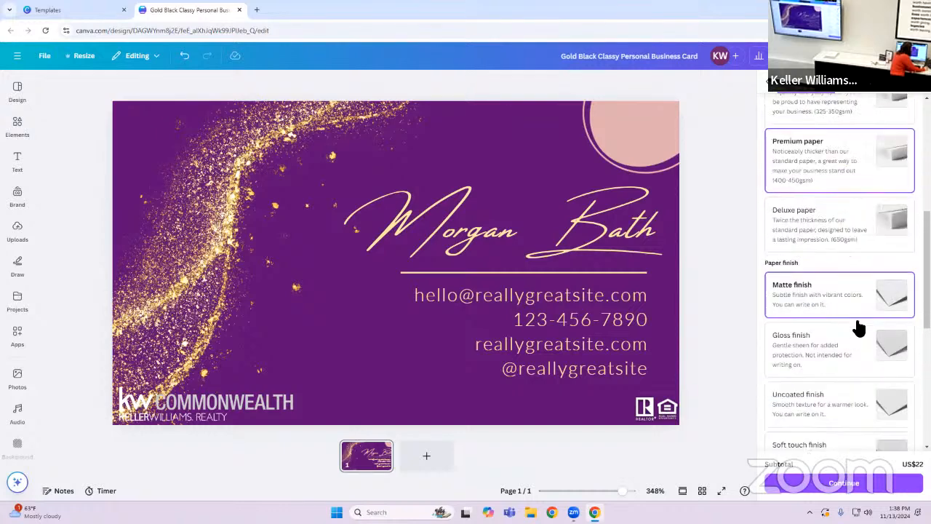
scroll(889, 364, down, 2)
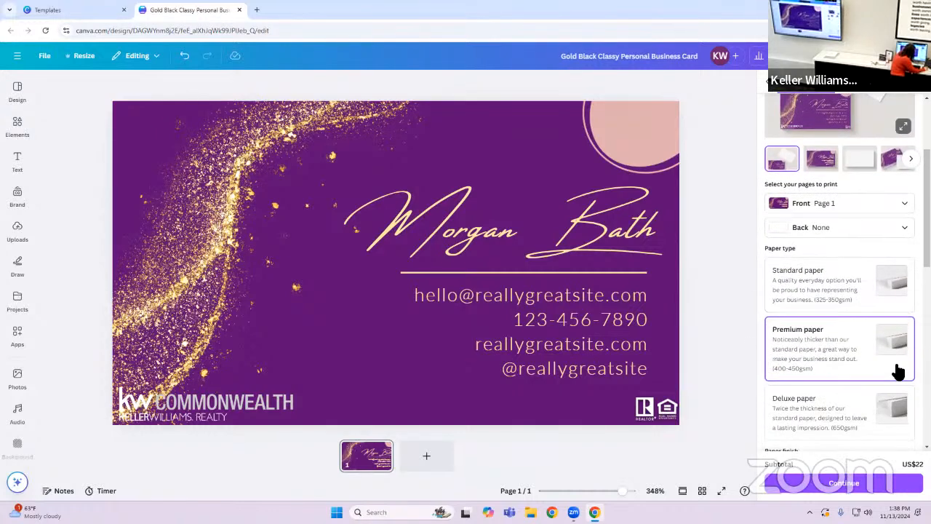
scroll(883, 336, down, 4)
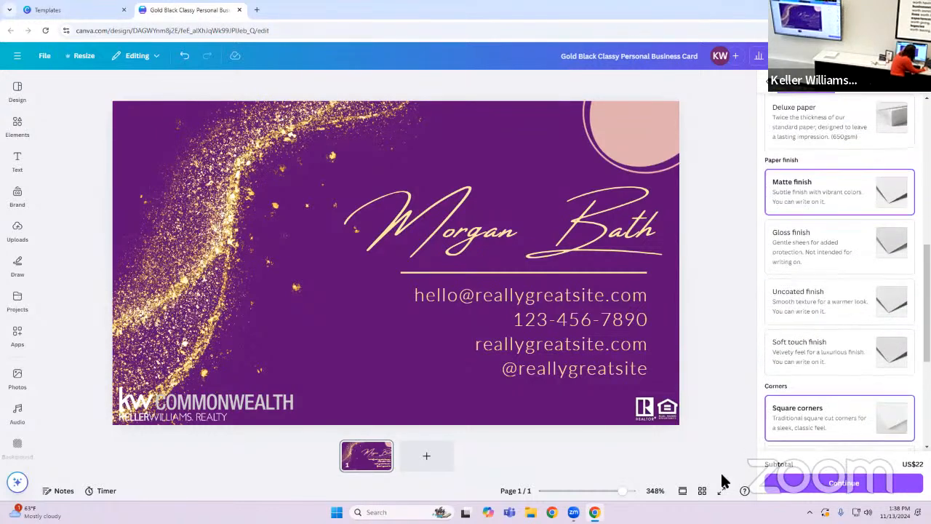
scroll(825, 371, down, 3)
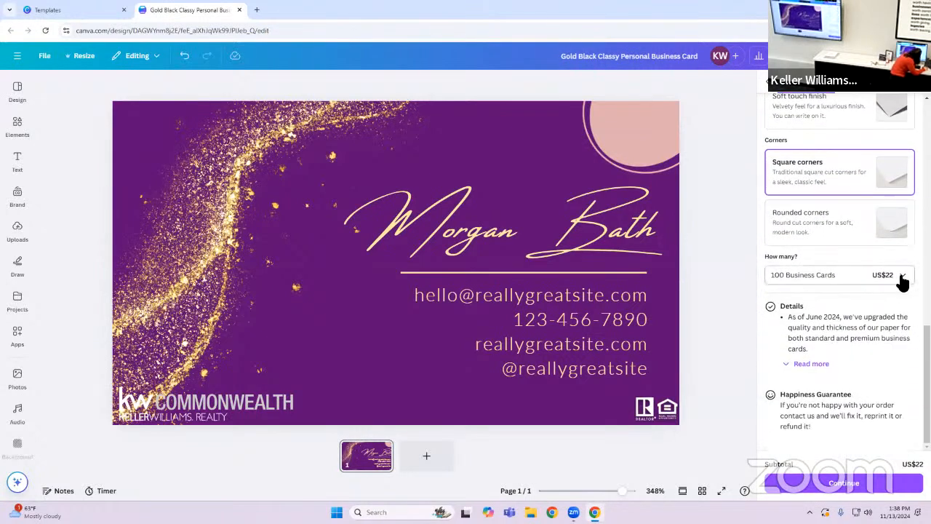
Step: Check the print quantity choices and expand the full product details
click(903, 278)
click(902, 275)
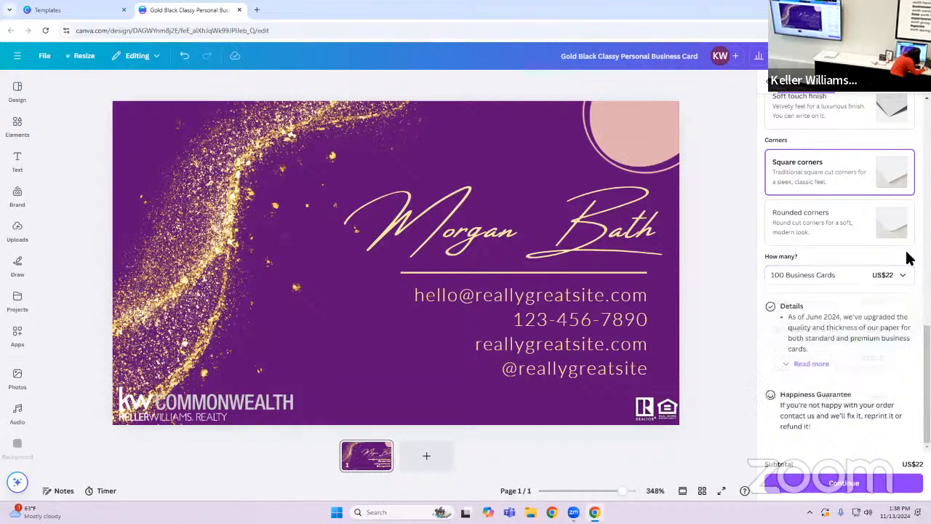
click(805, 364)
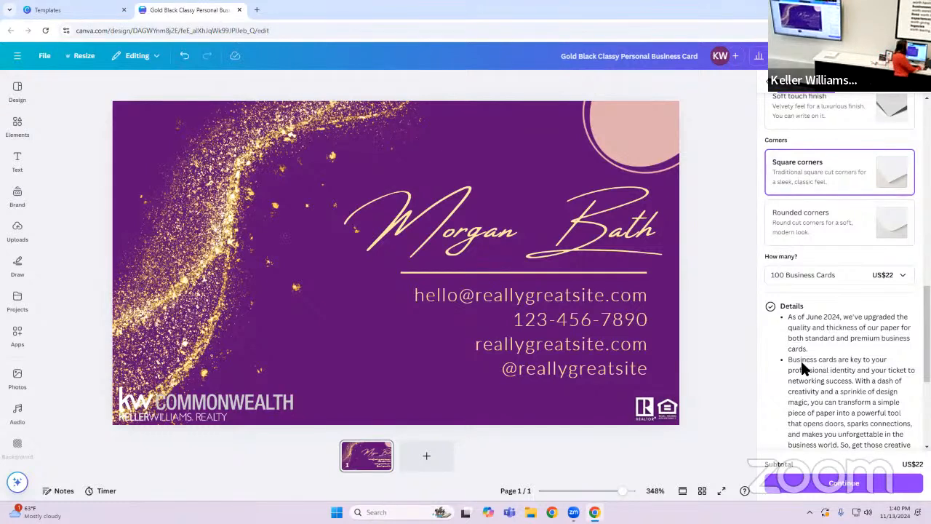
Step: Choose rounded corners for the printed cards and continue to the print-readiness check
click(819, 241)
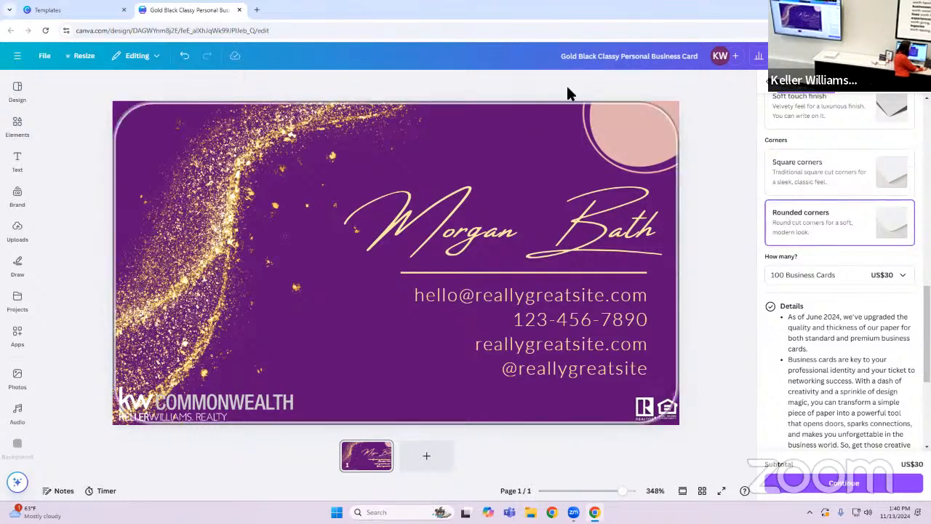
scroll(866, 193, up, 2)
scroll(857, 196, down, 3)
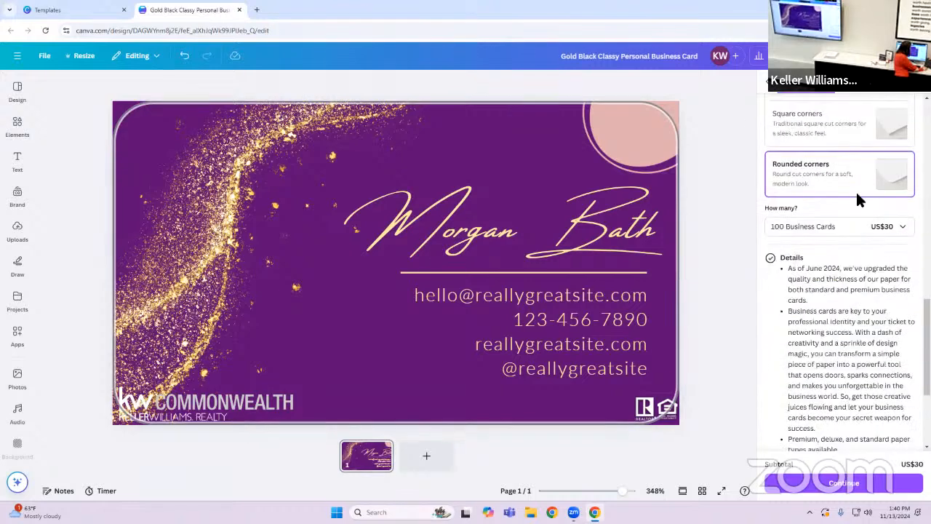
click(870, 489)
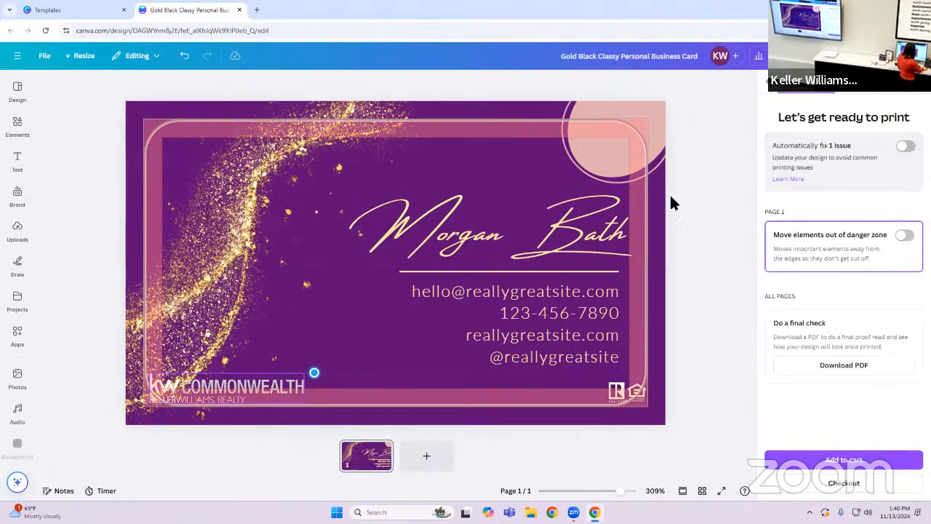
Step: Return to the print options and set the card corners to square
click(772, 87)
scroll(807, 327, down, 10)
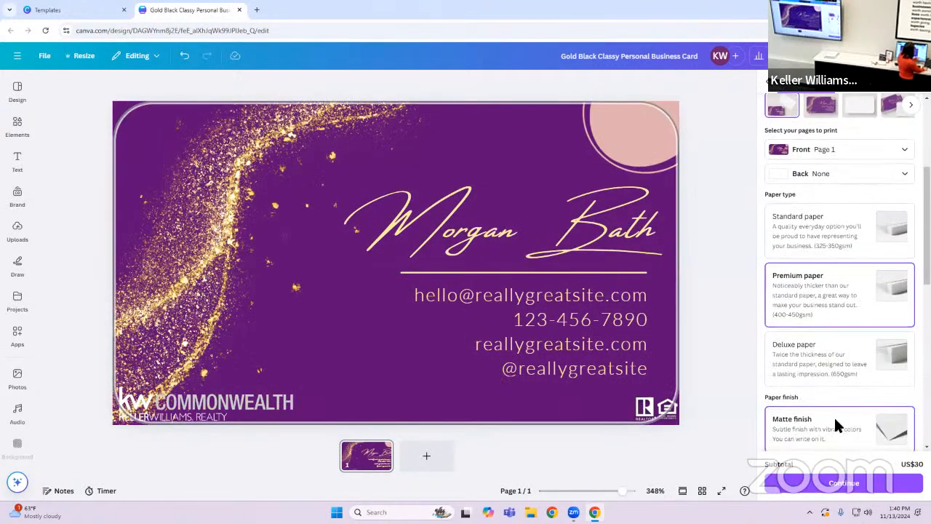
scroll(803, 327, down, 2)
click(851, 188)
click(850, 213)
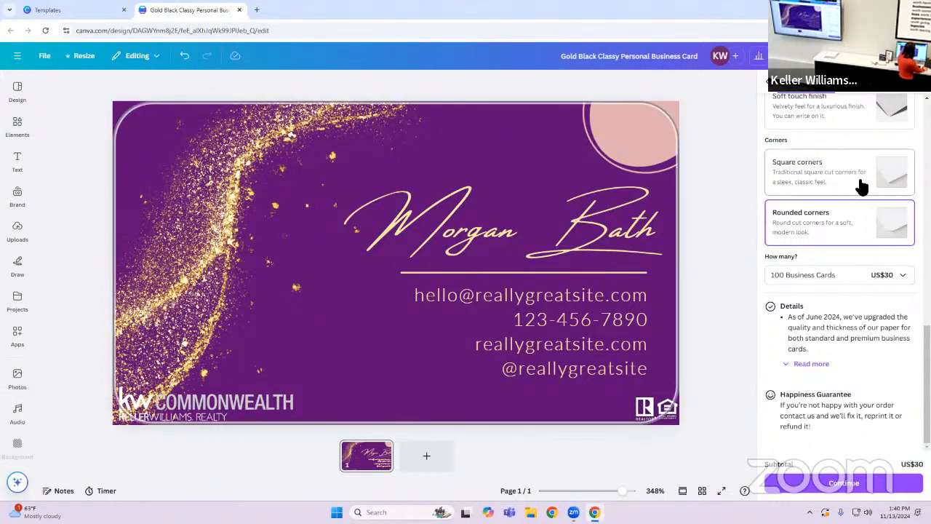
click(862, 187)
scroll(830, 268, up, 5)
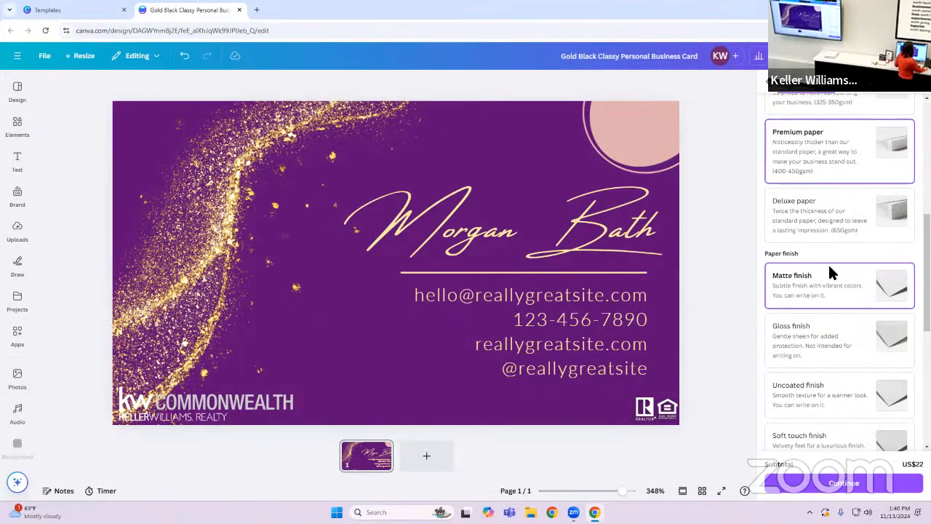
scroll(864, 363, down, 5)
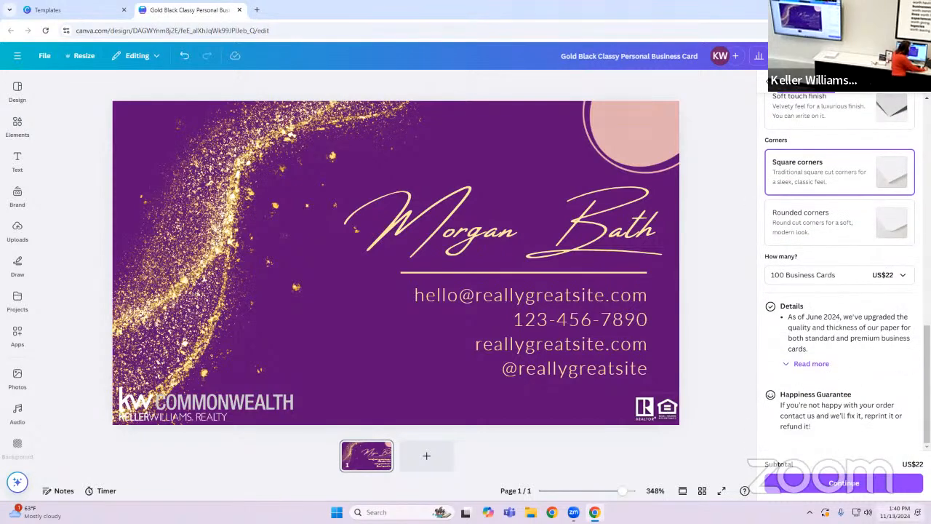
Step: Continue to the print-readiness check and move the KW Commonwealth logo up and inward, out of the danger zone
click(894, 483)
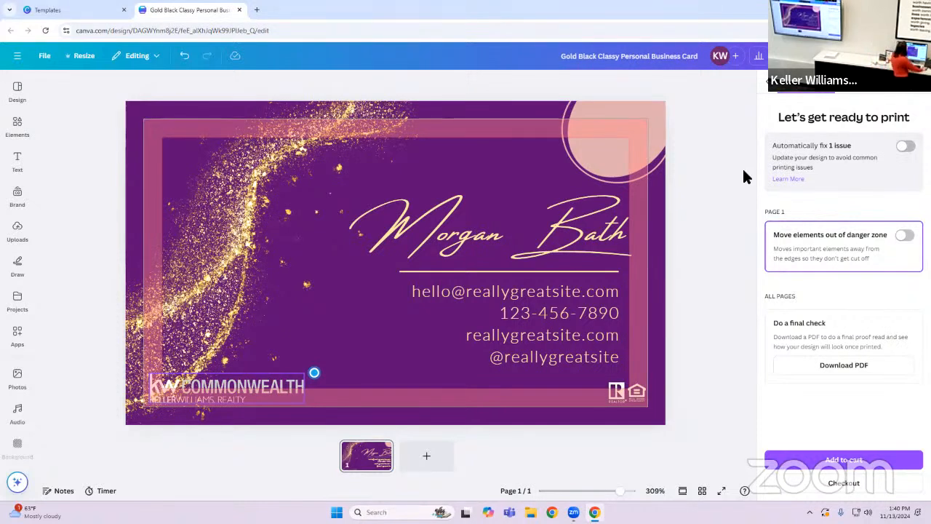
click(856, 240)
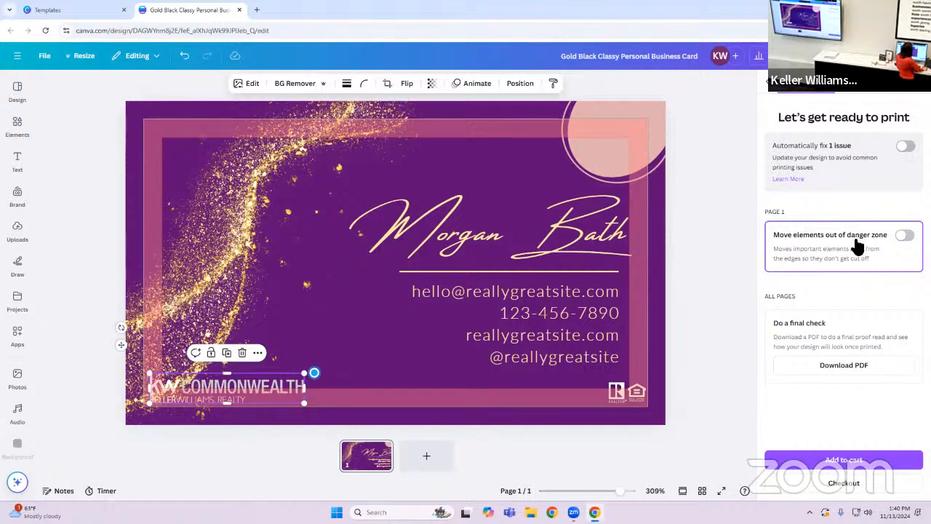
drag(247, 382, 261, 366)
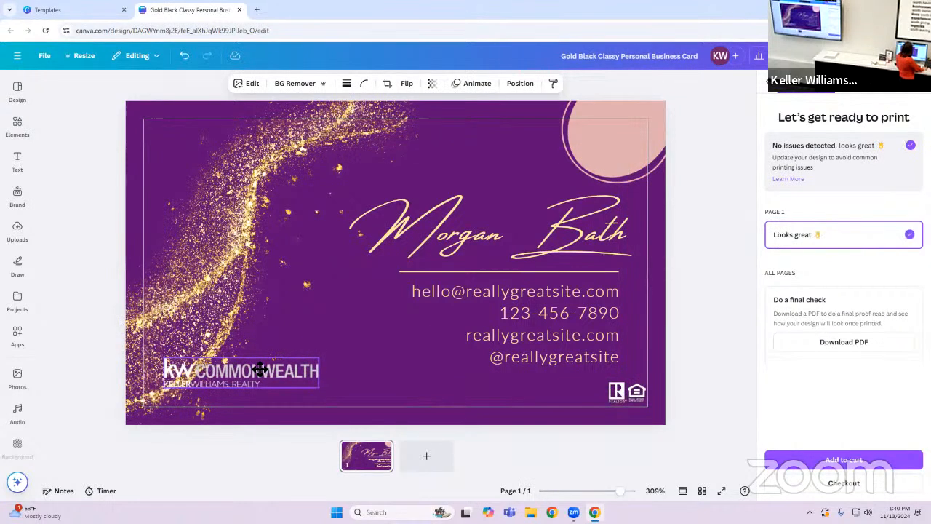
click(681, 349)
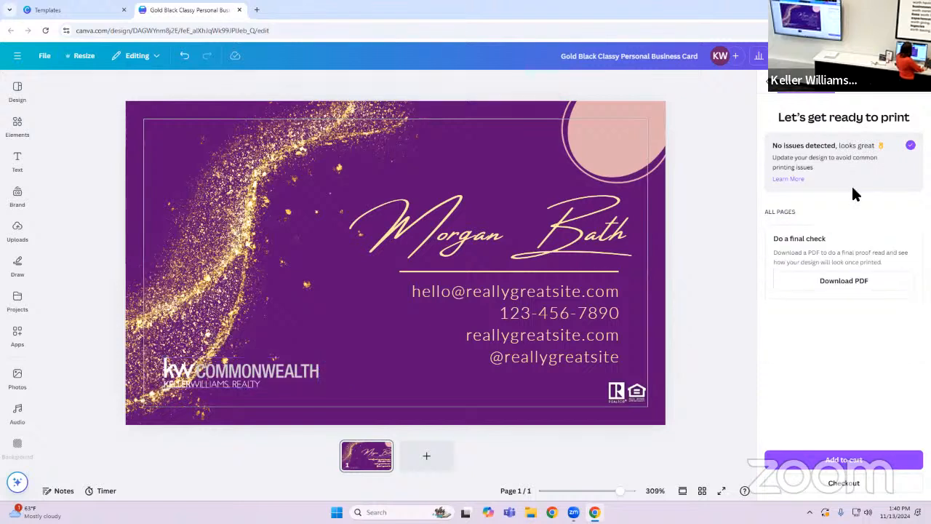
click(396, 398)
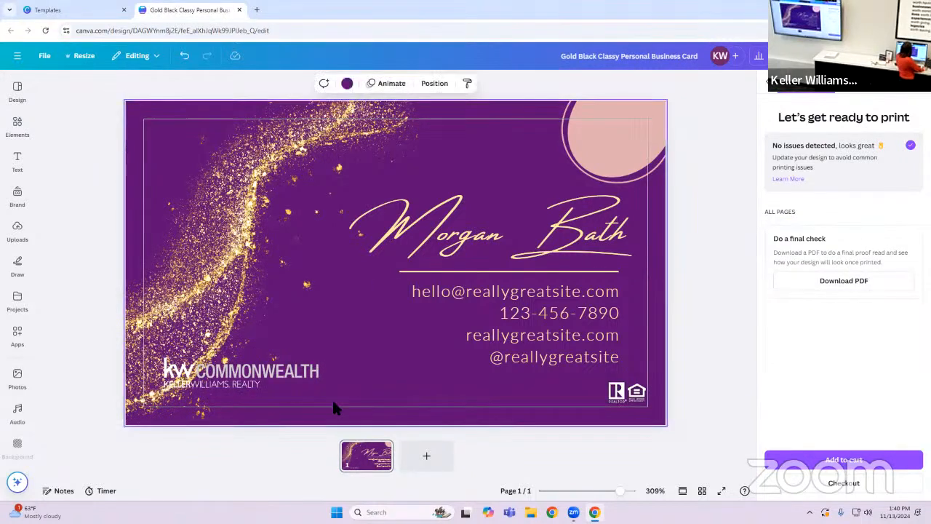
Step: Move the KW Commonwealth logo down to the card's bottom edge and try the automatic print fix, switching it on and off
click(269, 379)
drag(280, 371, 259, 404)
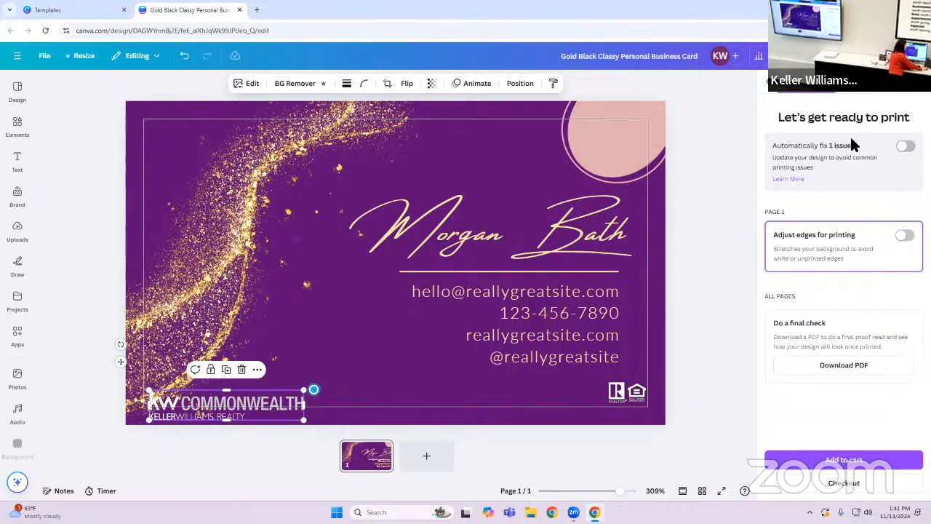
click(903, 147)
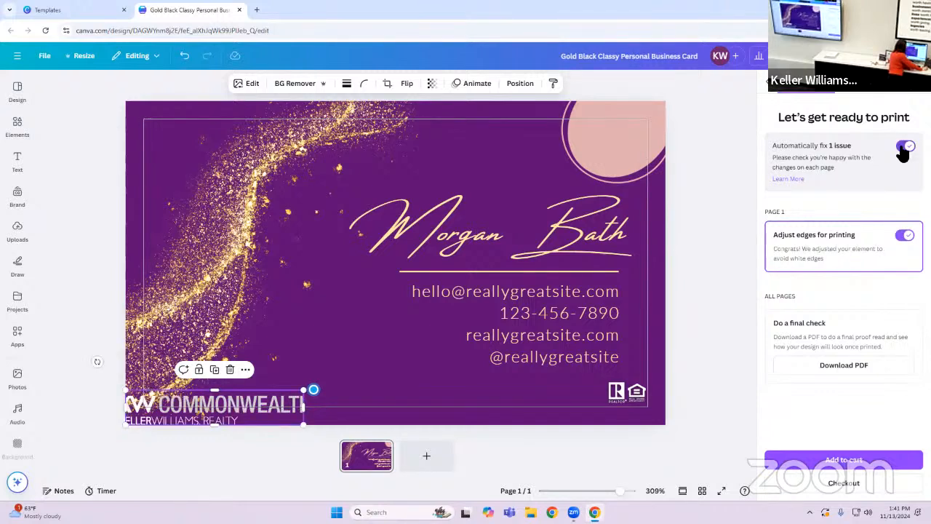
click(903, 149)
Step: Move the KW Commonwealth logo back up inside the safe print margin and close the print options
drag(301, 405, 299, 363)
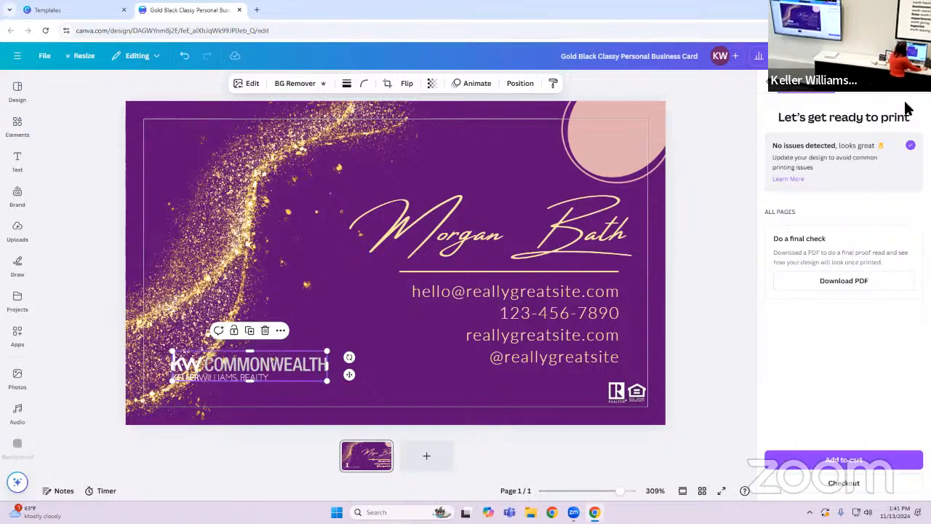
click(917, 81)
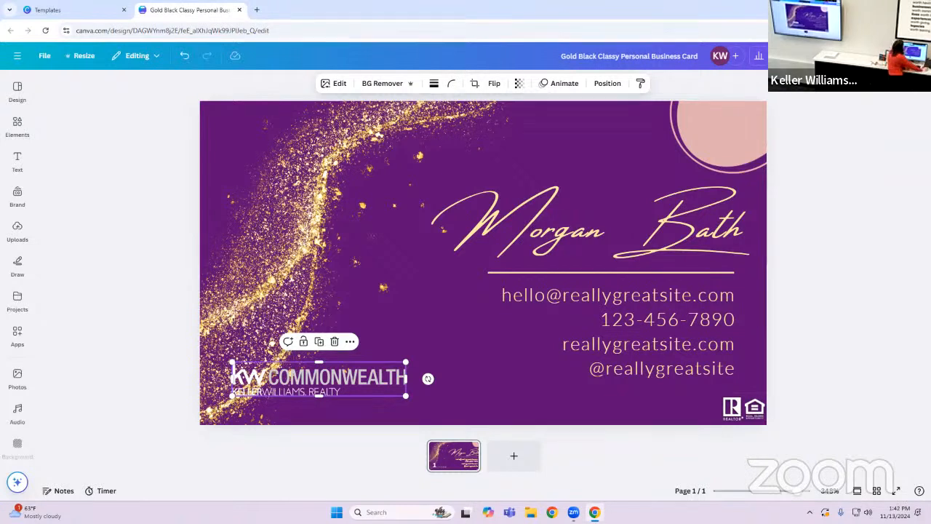
Step: Examine the available download file types and the design's sharing options, then close them without downloading
click(898, 56)
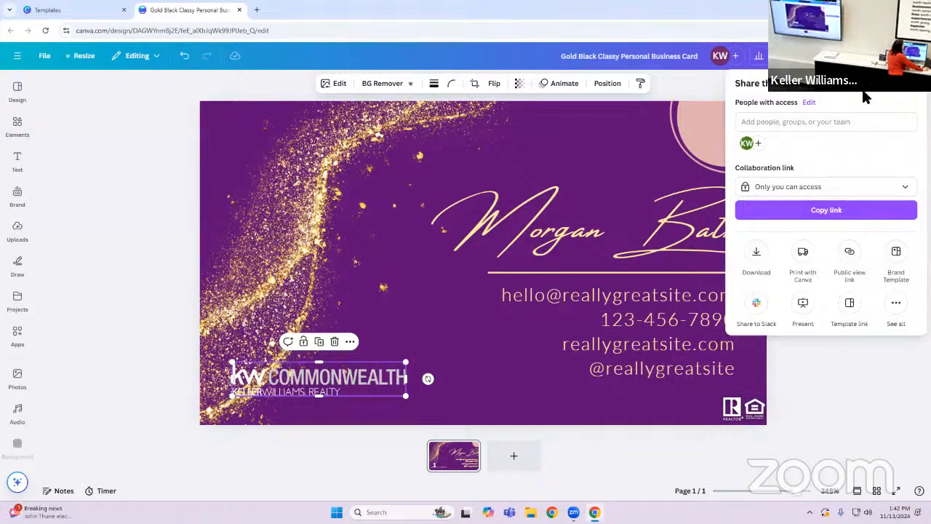
click(758, 255)
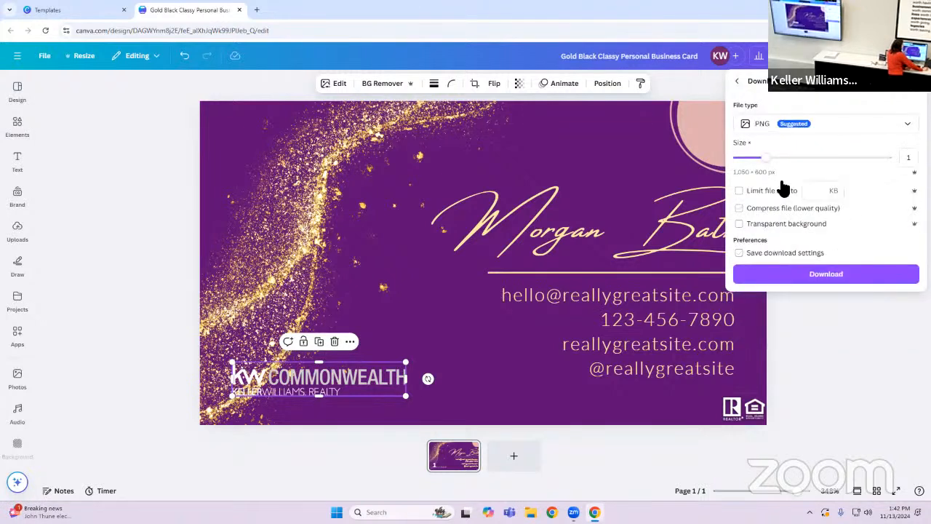
click(909, 125)
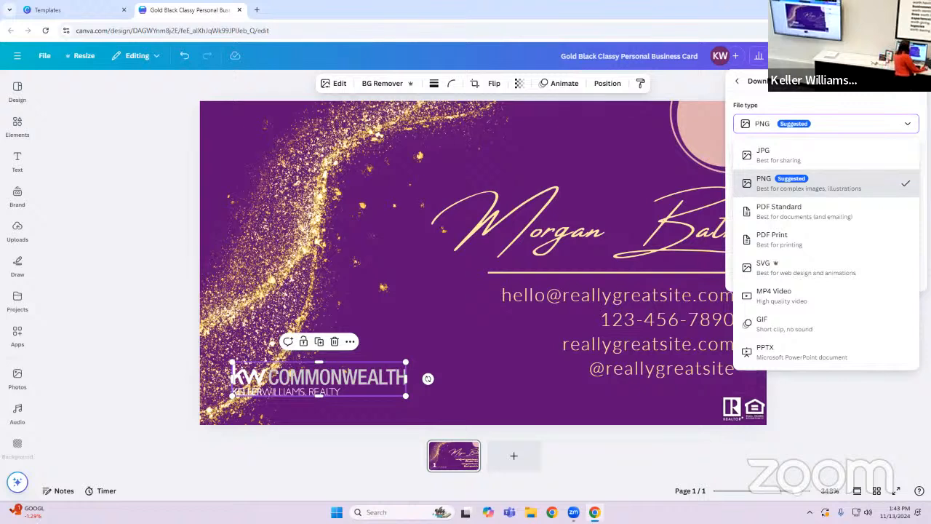
click(865, 405)
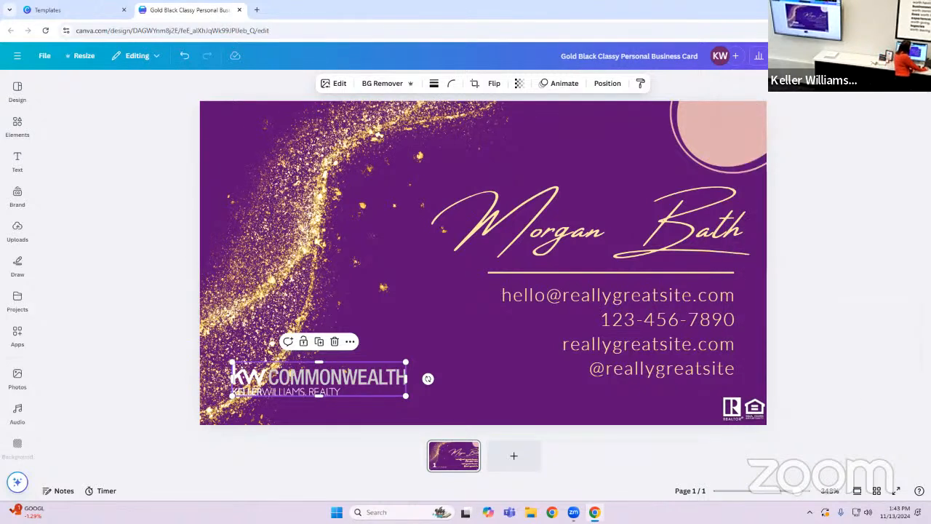
click(901, 56)
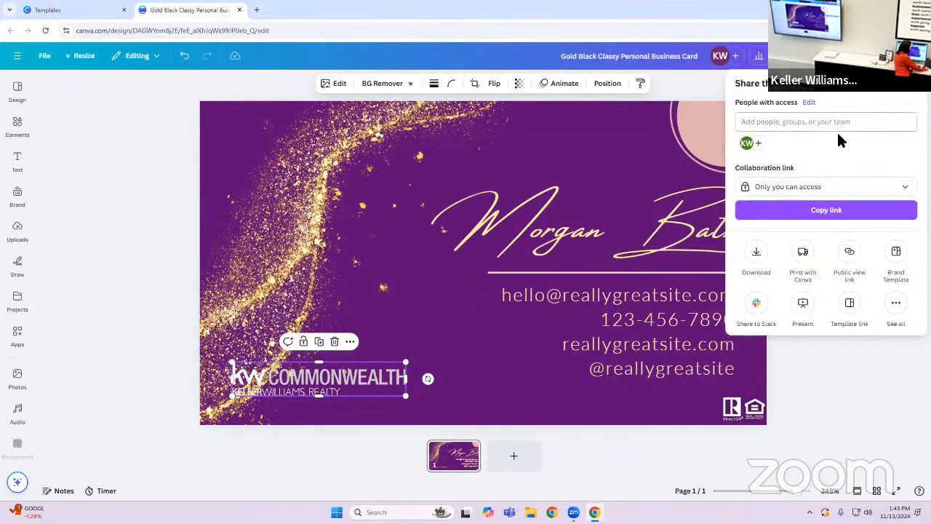
click(842, 369)
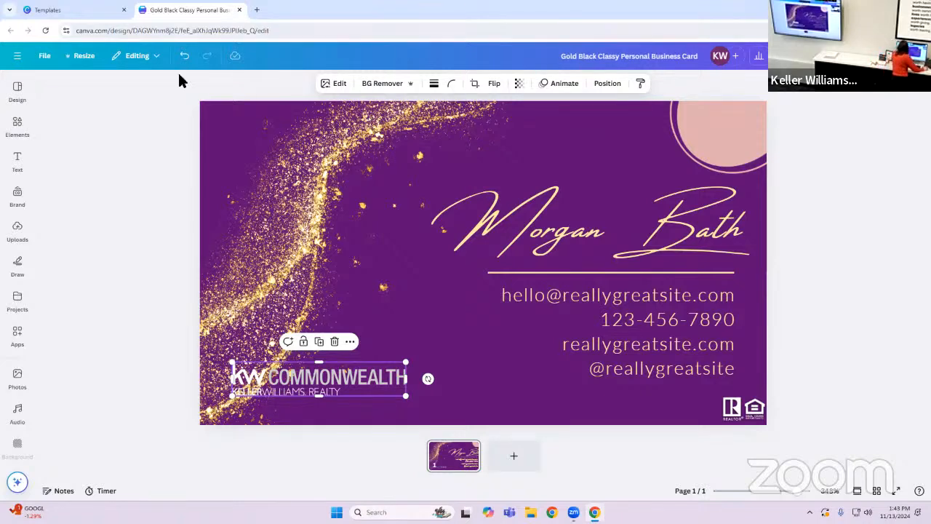
Step: Return from the business card design to the home page and browse the recent designs
click(17, 56)
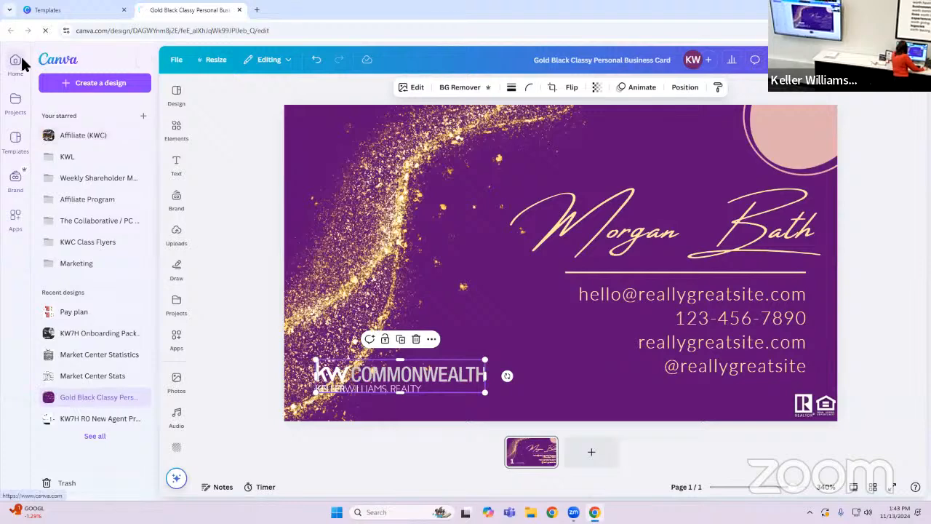
click(24, 63)
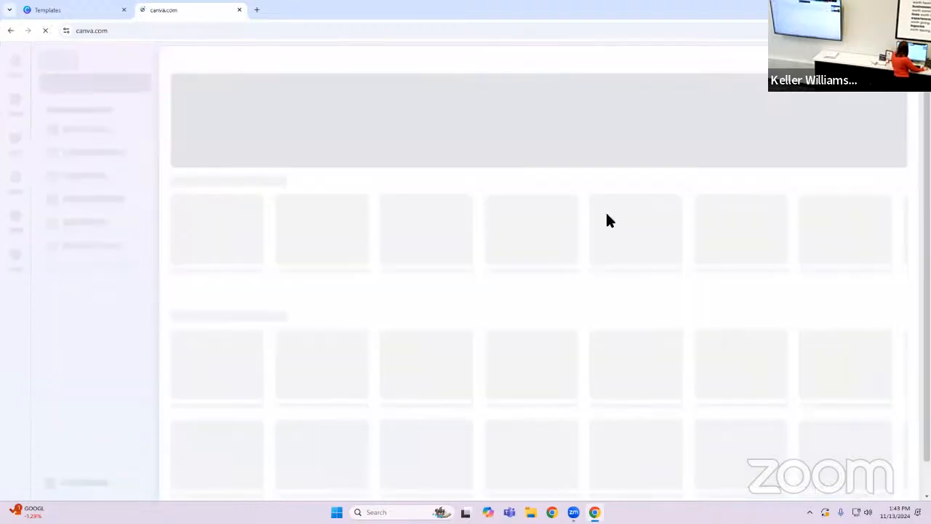
scroll(601, 298, down, 3)
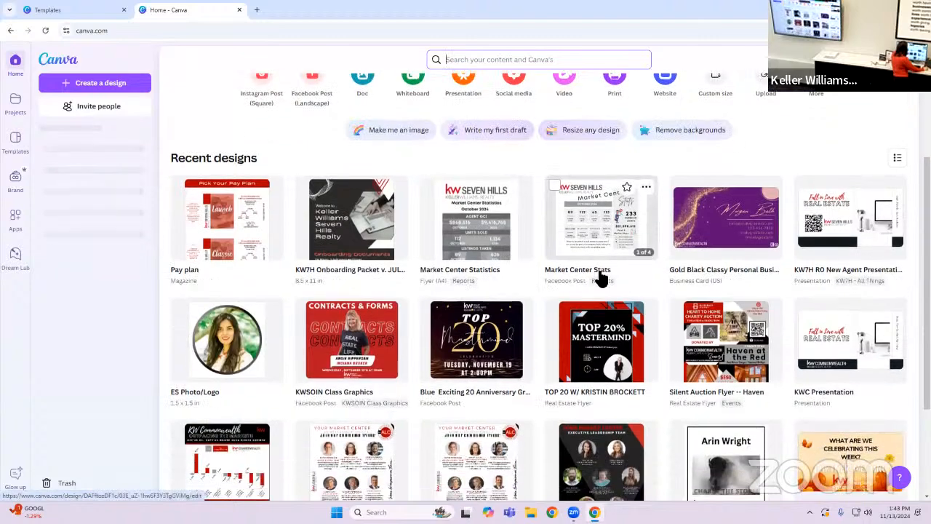
scroll(601, 279, down, 2)
scroll(302, 258, down, 2)
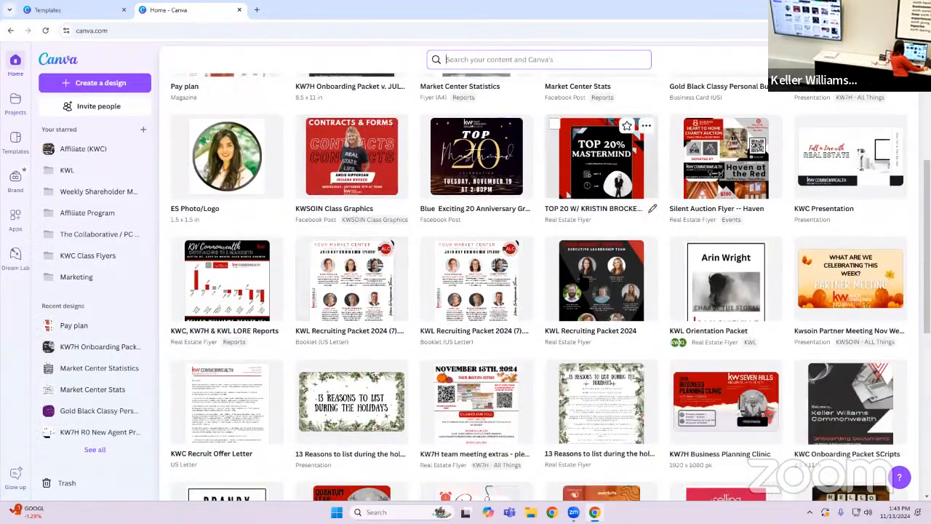
scroll(557, 297, down, 1)
scroll(572, 146, up, 5)
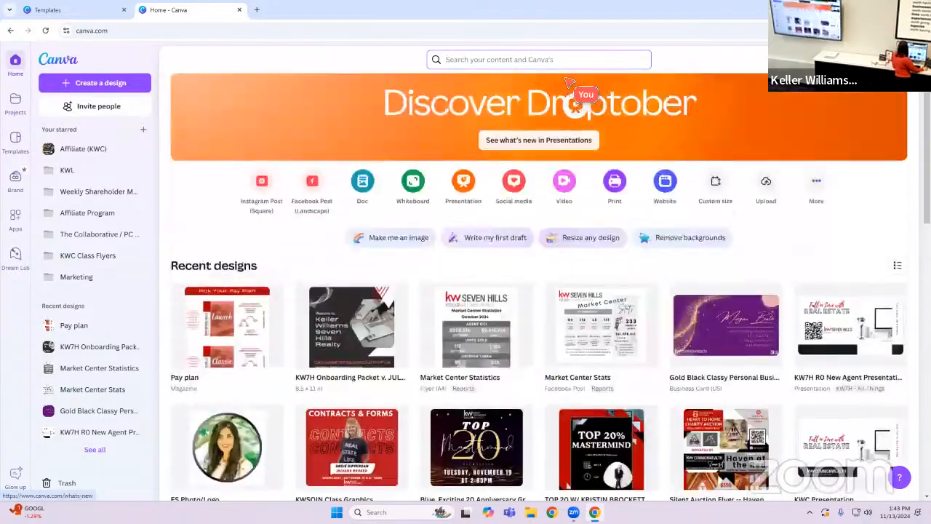
Step: Search for "kwc" and open the KWC November 2024 Training Calendar real estate flyer
click(563, 58)
text(kwc)
key(Return)
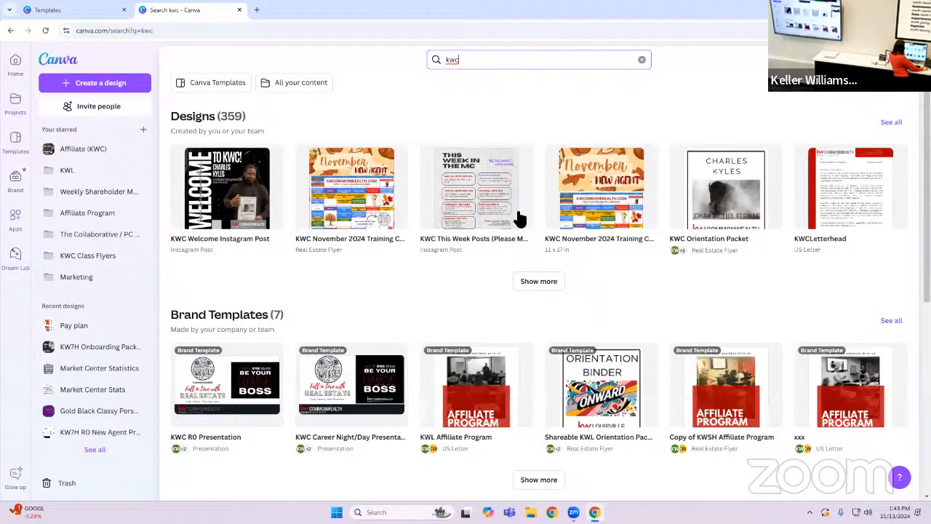
scroll(366, 298, down, 1)
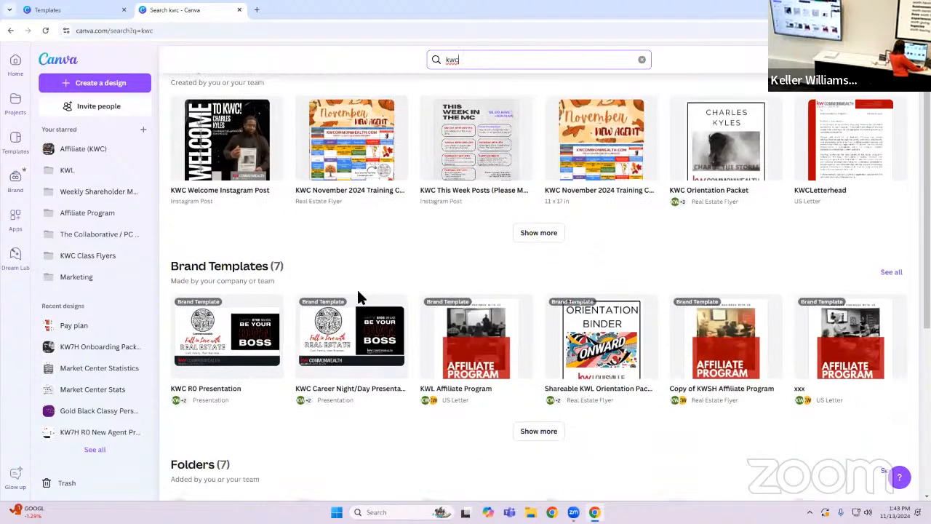
click(348, 144)
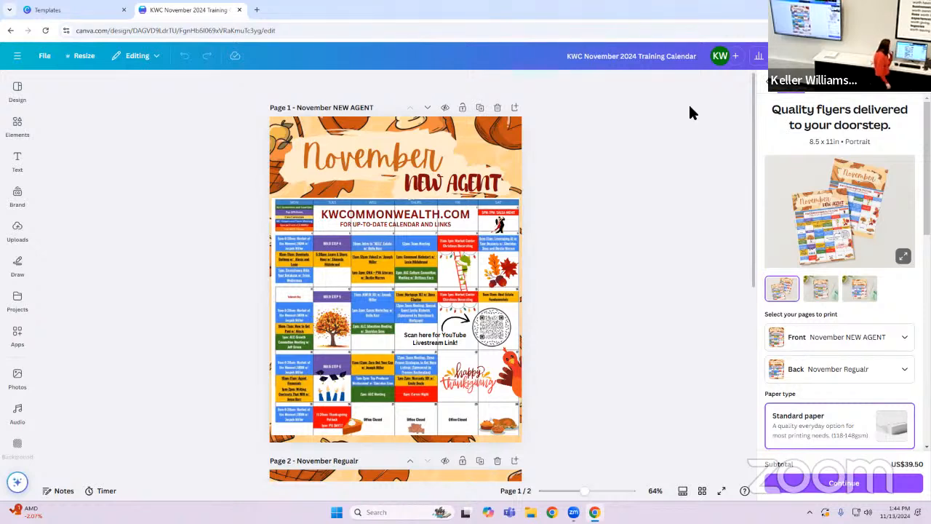
Step: Apply a lock to page 1, November NEW AGENT, of the training calendar and clear the background selection
click(393, 169)
click(462, 107)
click(455, 124)
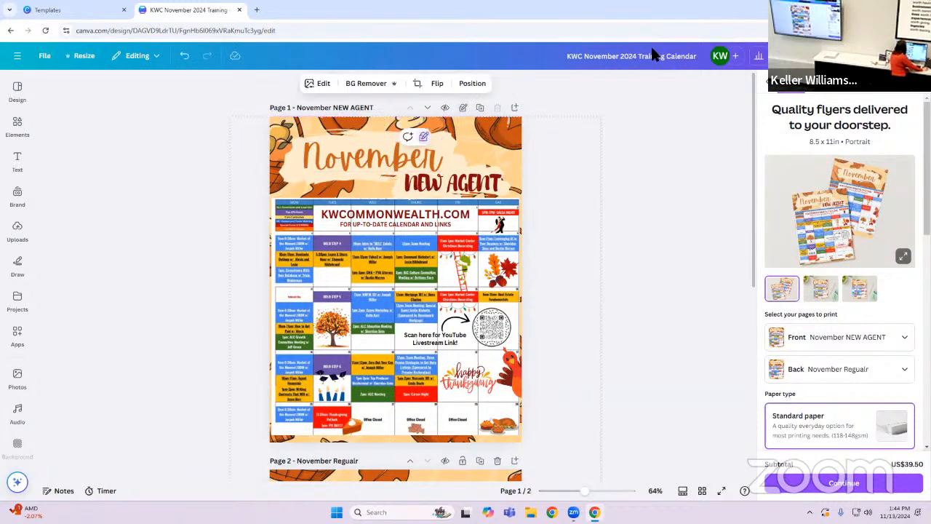
click(249, 139)
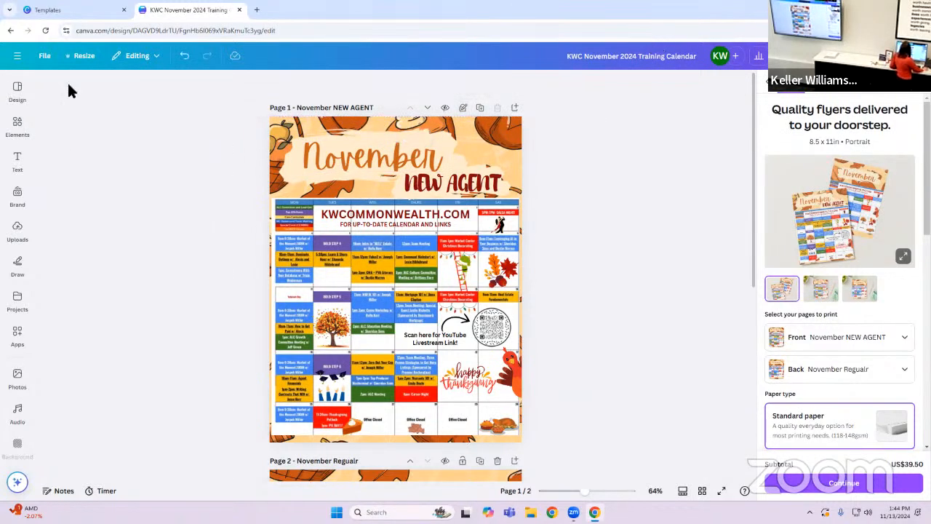
click(17, 125)
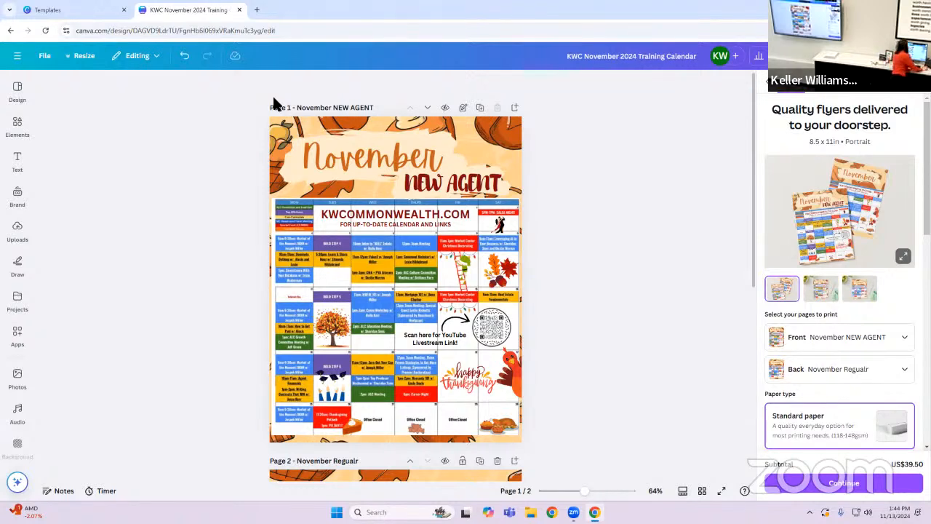
Step: Examine the calendar's resize options, looking through the social media formats and the custom size settings
click(84, 57)
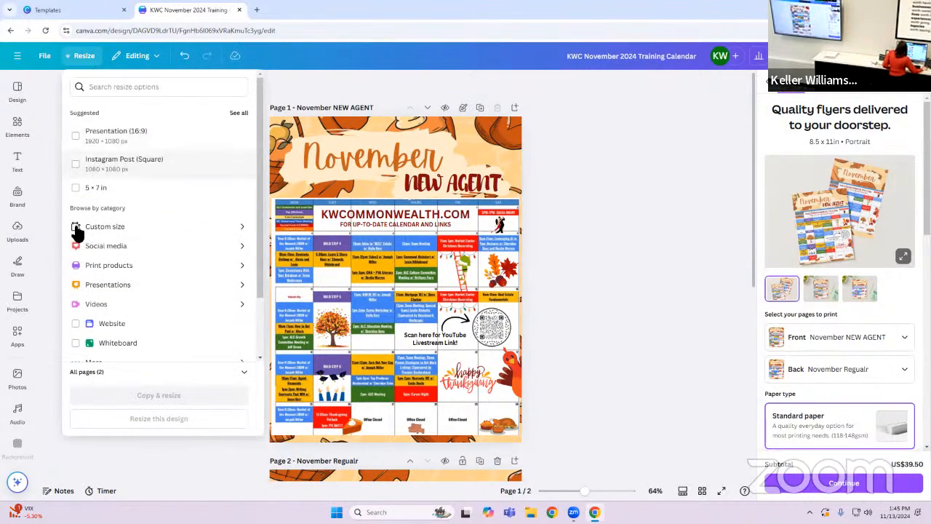
click(142, 251)
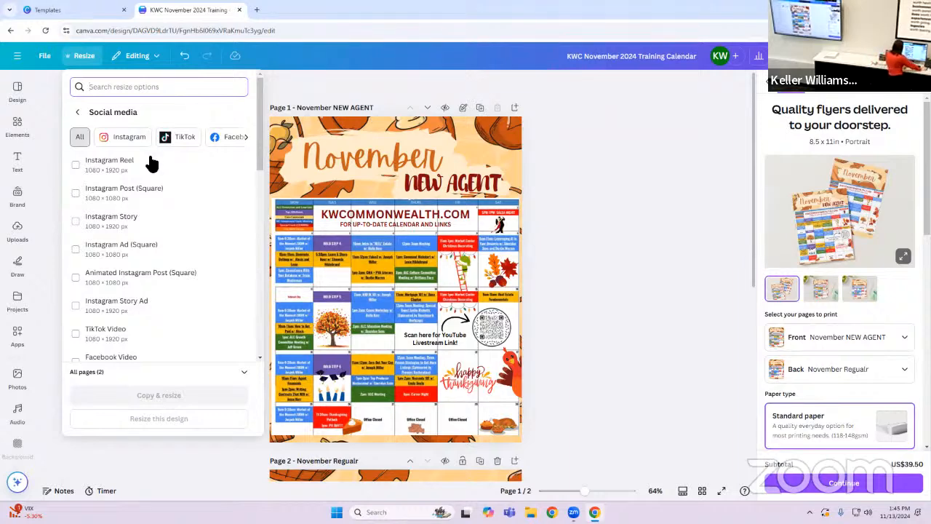
scroll(165, 186, down, 4)
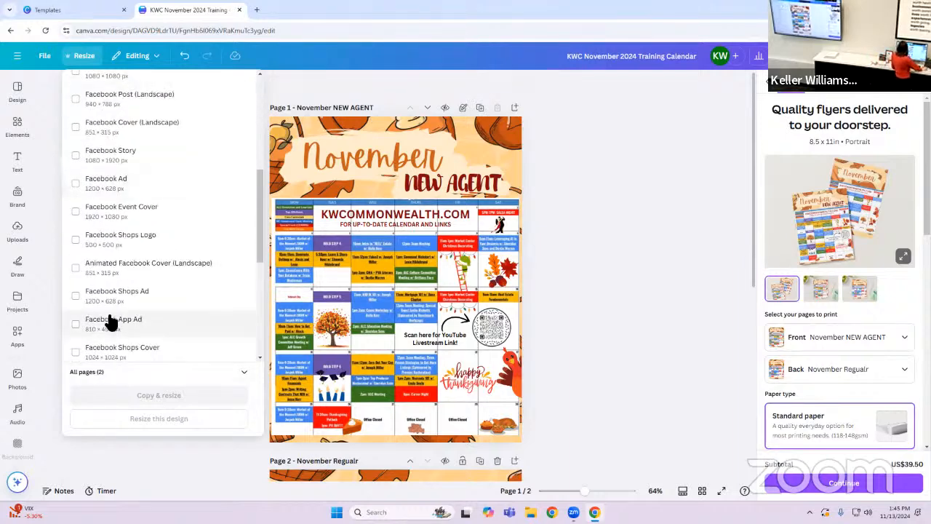
scroll(116, 305, down, 5)
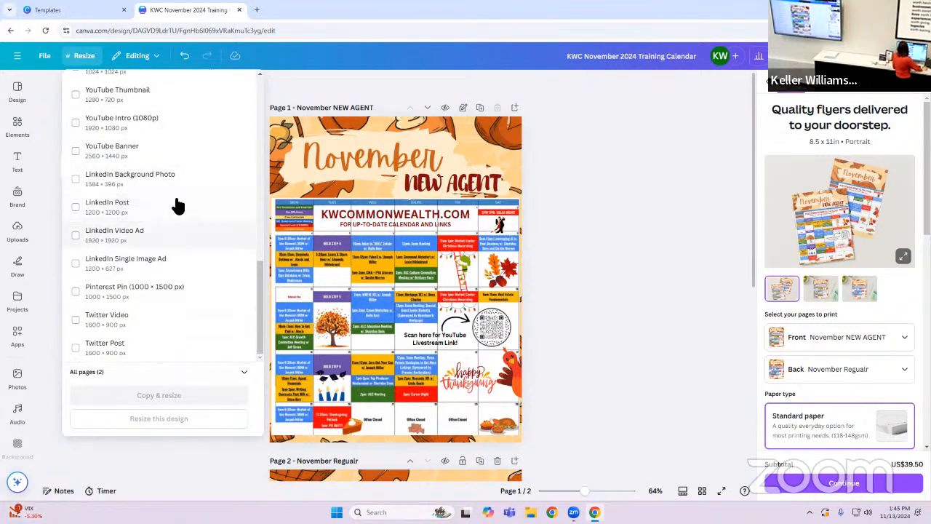
scroll(189, 197, up, 10)
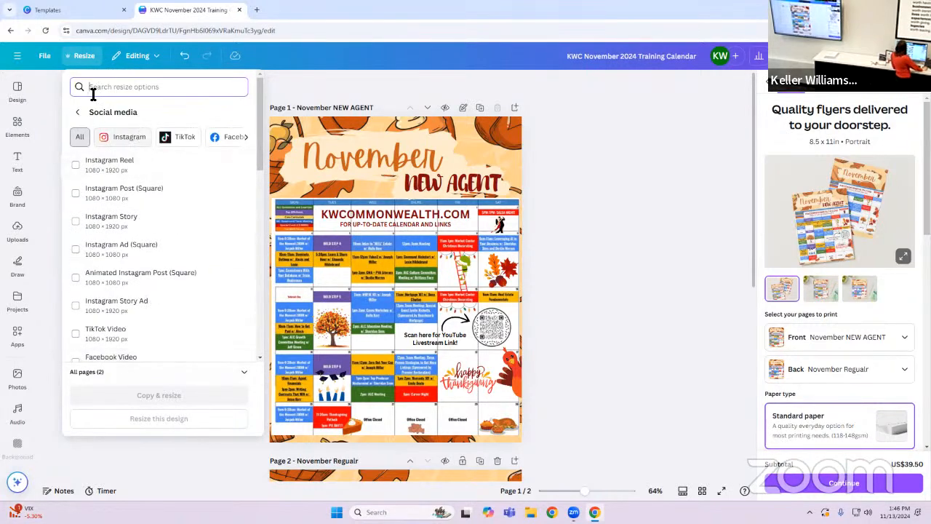
click(78, 112)
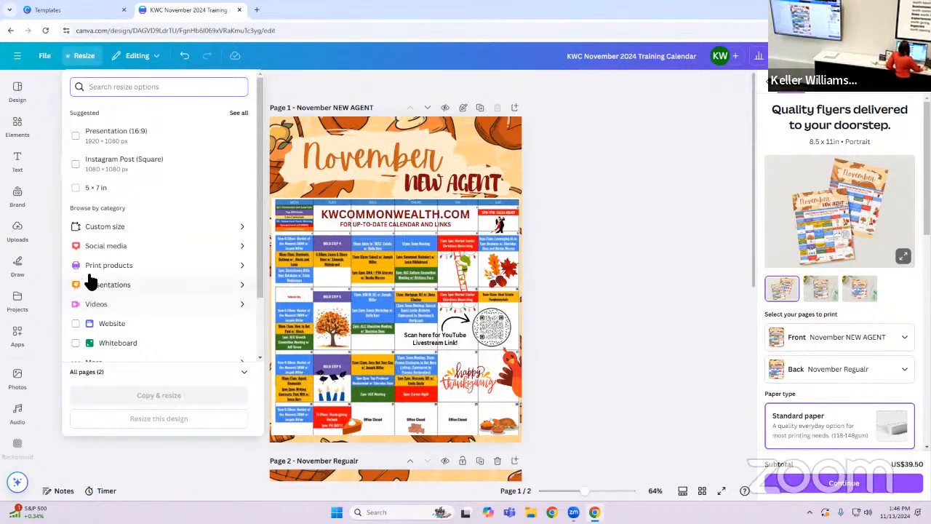
click(124, 228)
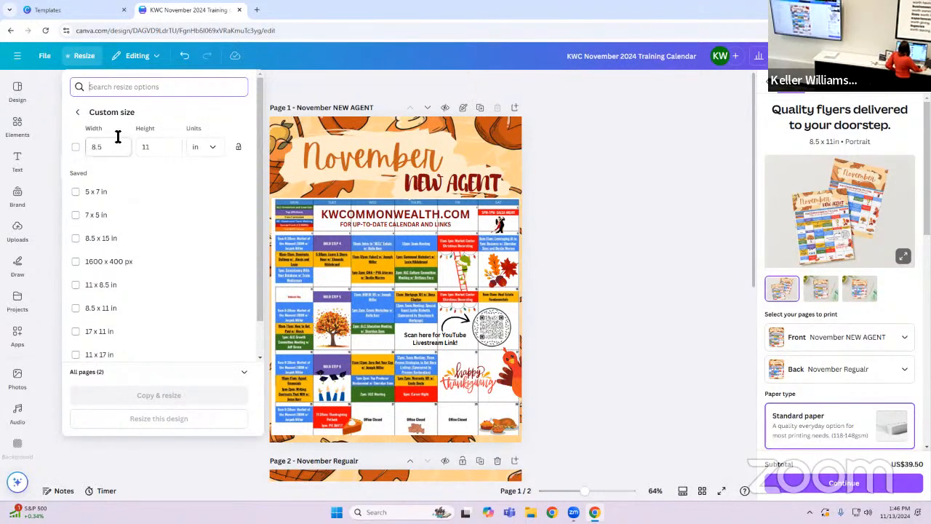
click(78, 113)
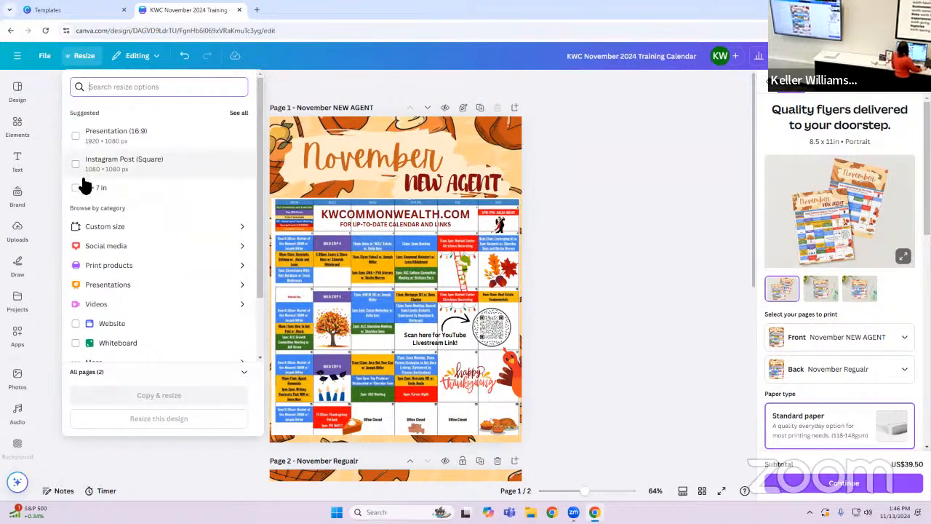
Step: Enter a custom resize size of 11 in width by 17 in height for the training calendar
click(121, 235)
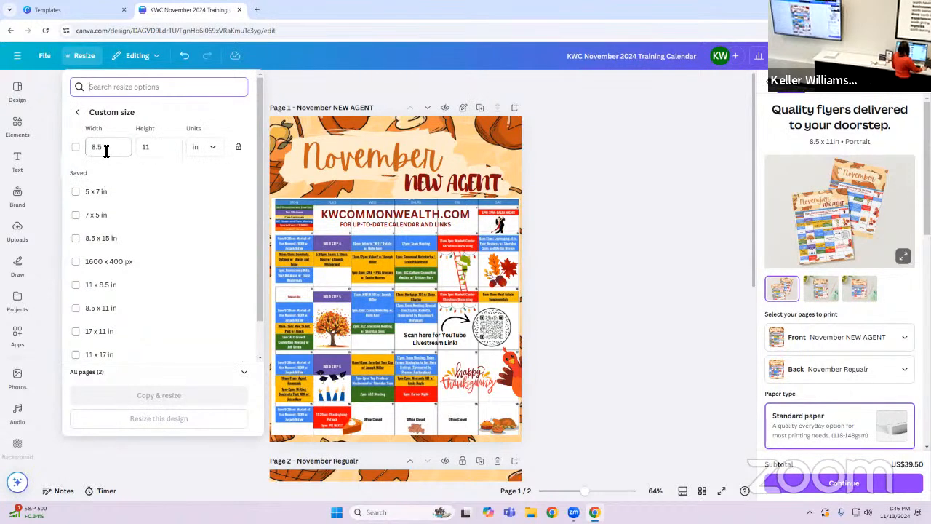
drag(108, 147, 76, 148)
key(BackSpace)
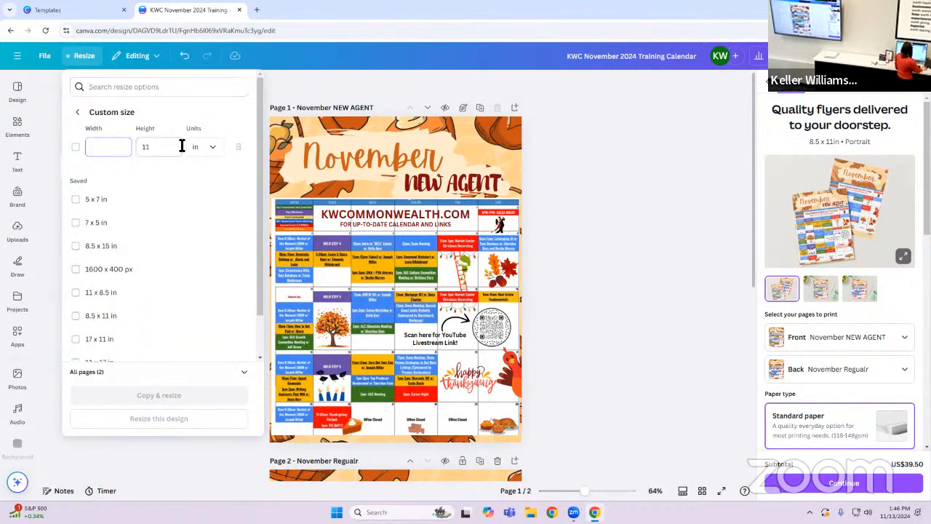
drag(162, 158, 134, 158)
click(89, 142)
text(11)
click(167, 146)
text(17)
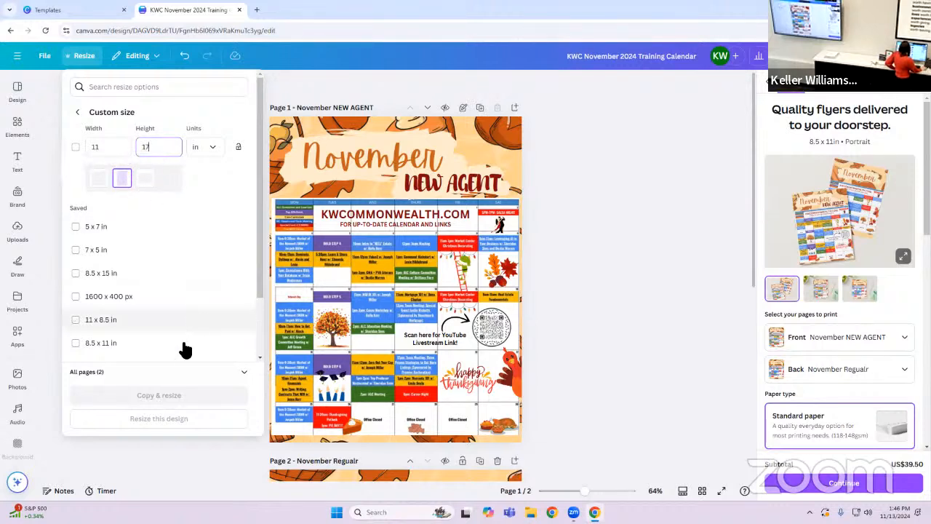
Step: Select the custom size, create a resized copy of all the calendar's pages, and open that copy
scroll(185, 338, down, 1)
scroll(134, 262, up, 1)
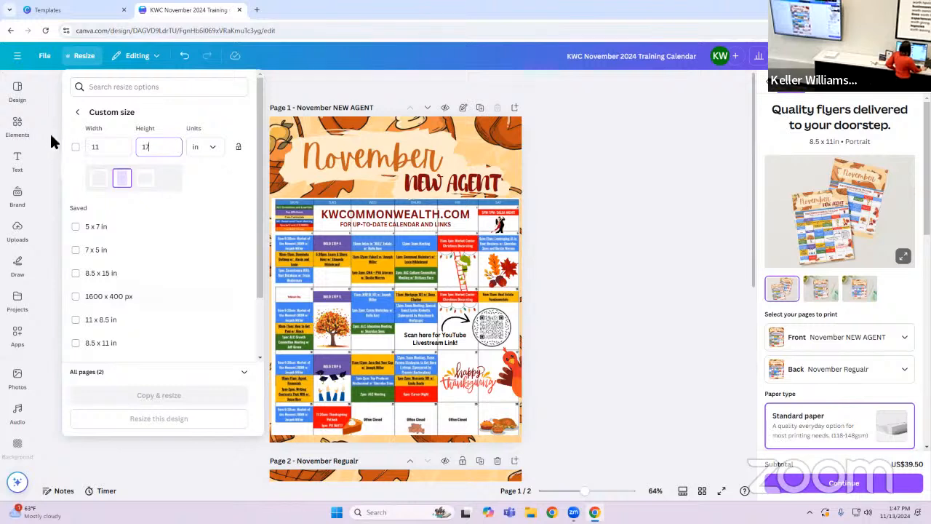
click(76, 149)
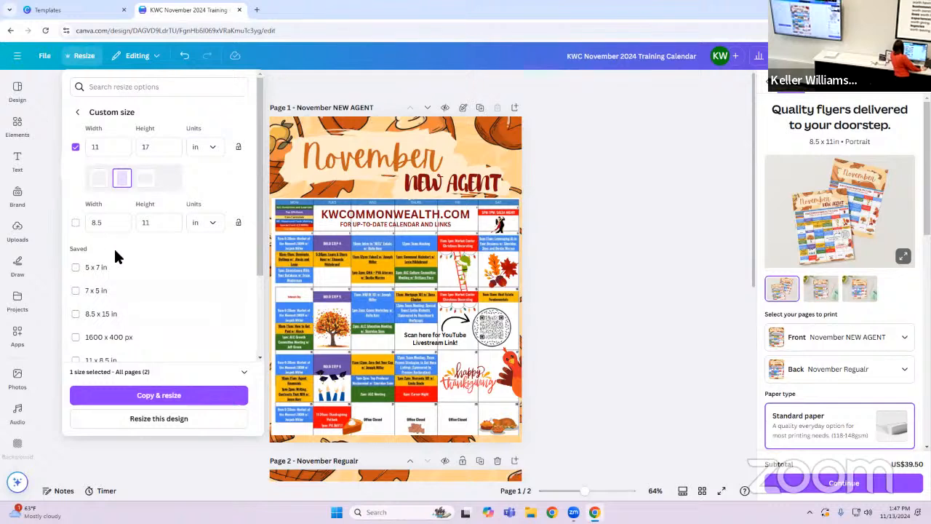
click(172, 393)
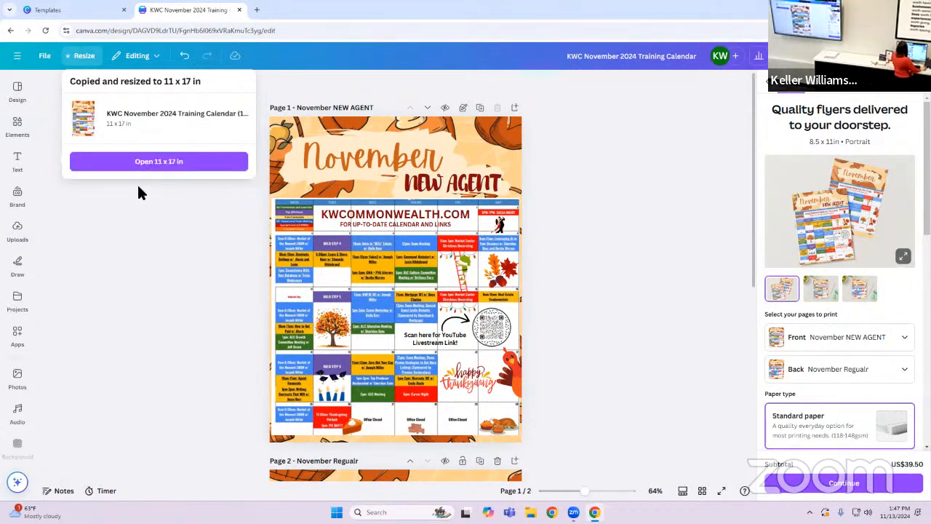
click(201, 165)
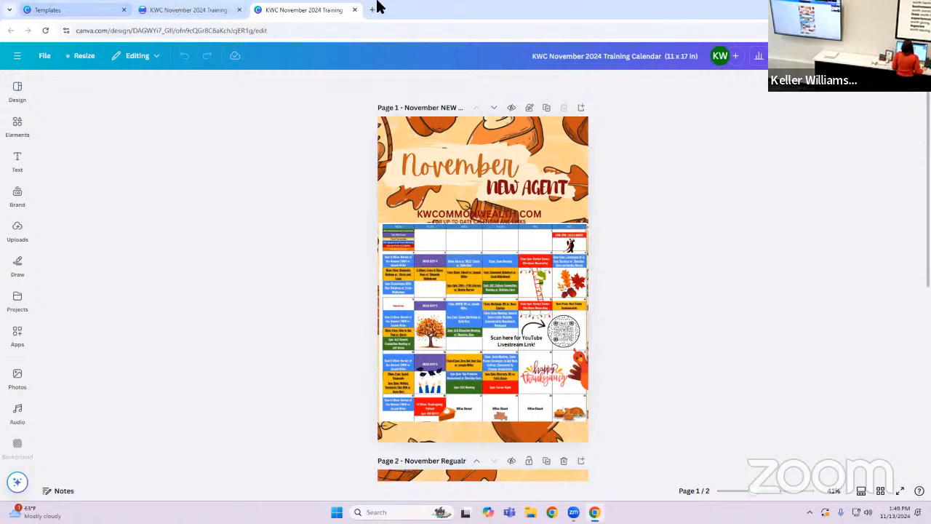
Step: Open the website kwcommonwealth.com in a new browser tab
click(386, 29)
click(372, 9)
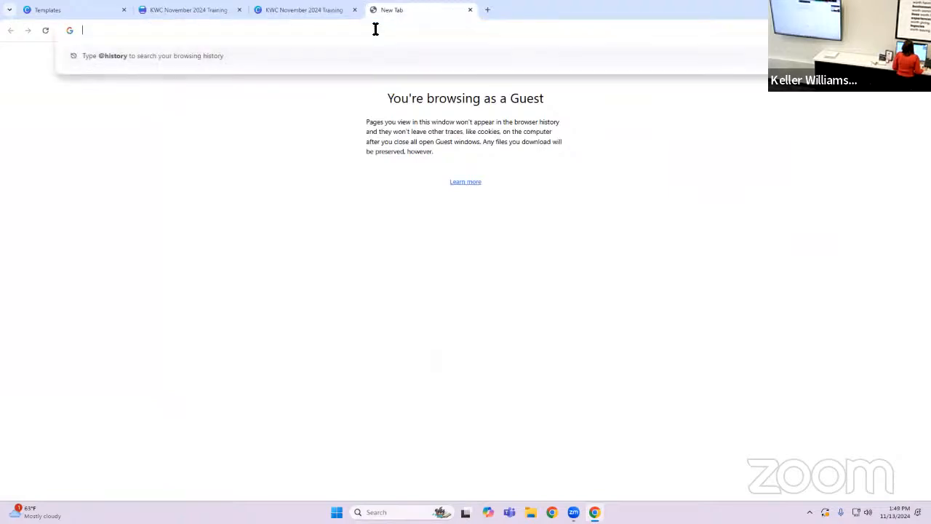
text(kwcommonwealth.com)
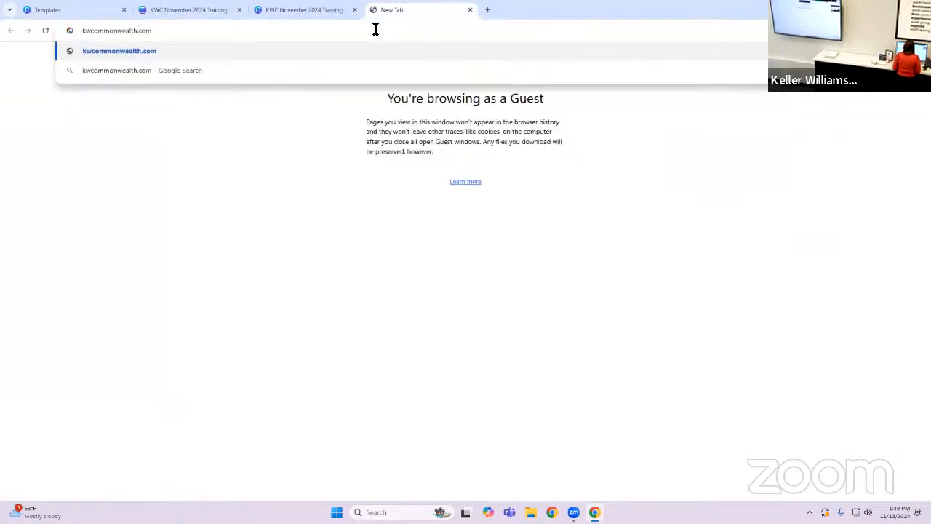
key(Return)
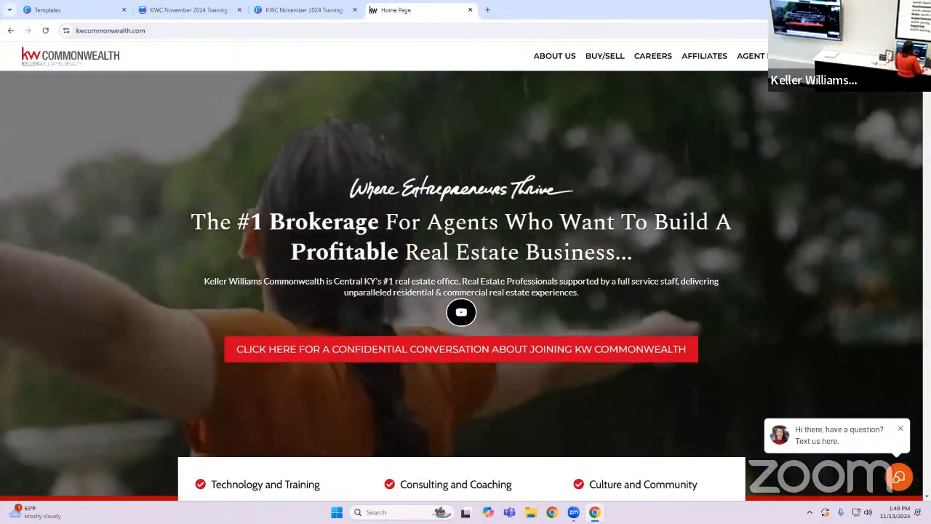
Step: Go to the site's agent resources and unlock them by entering and submitting the office number password
mouse_move(769, 58)
click(776, 133)
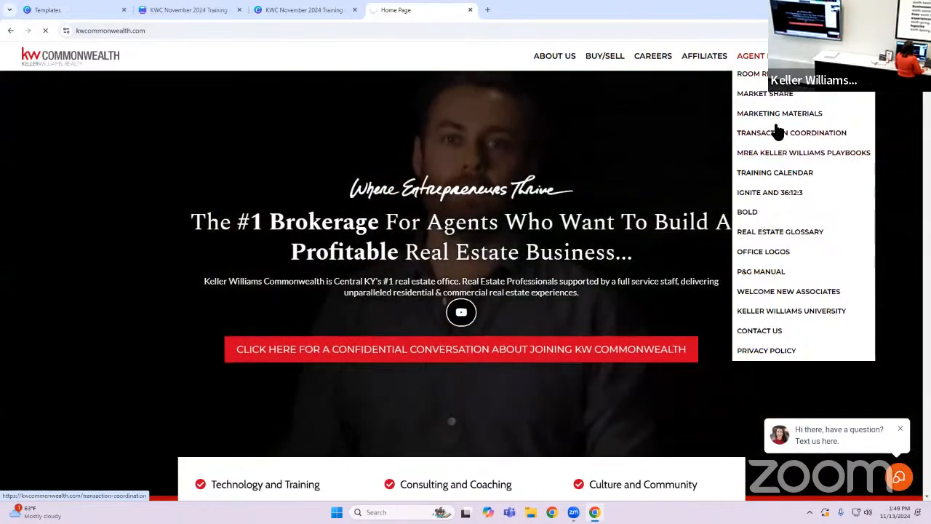
click(422, 207)
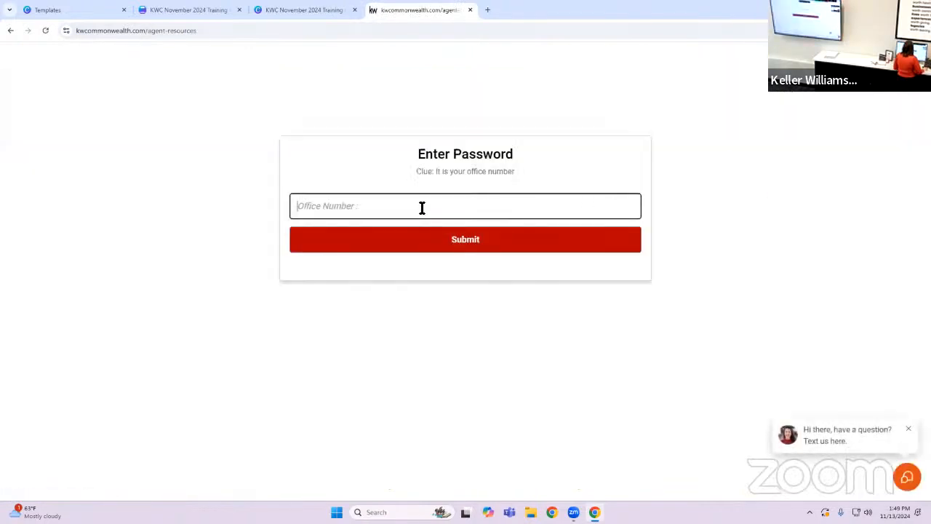
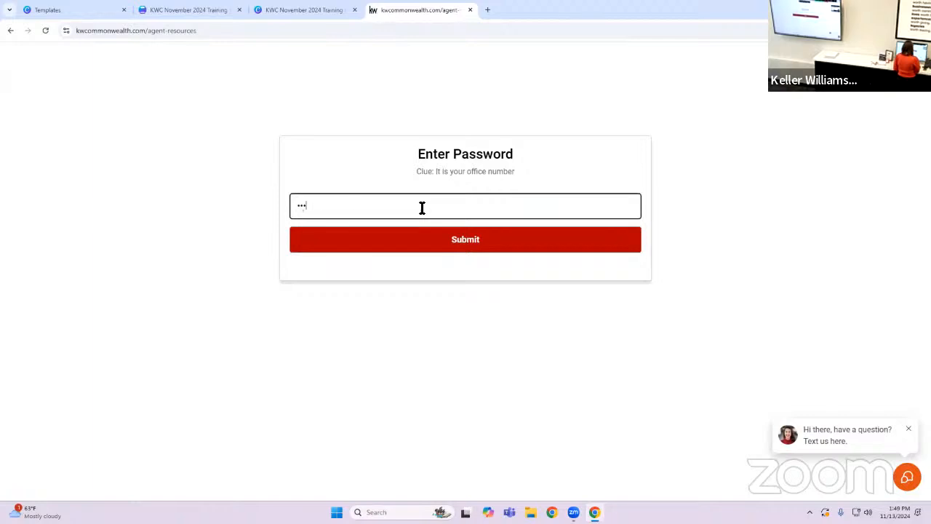
click(476, 240)
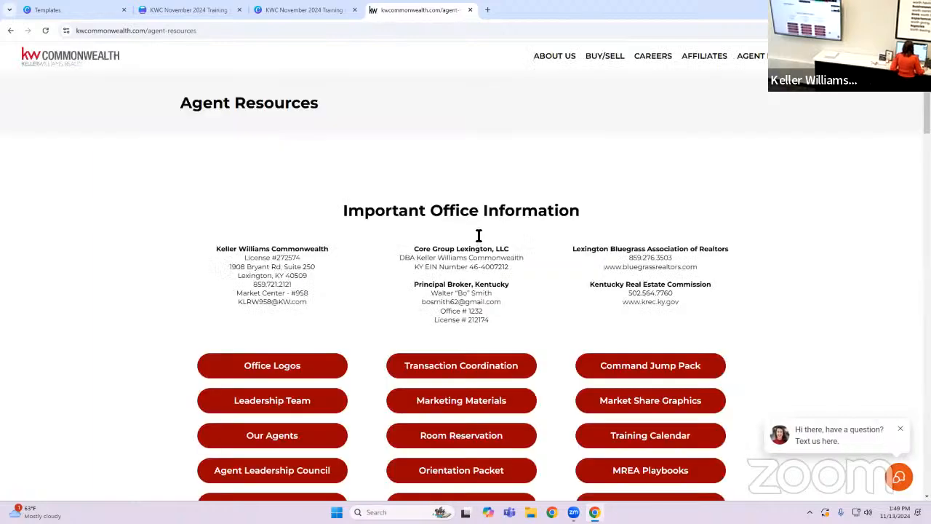
Step: Open the Training Calendar from the agent resources and look through the November 2024 NEW AGENT schedule
click(700, 441)
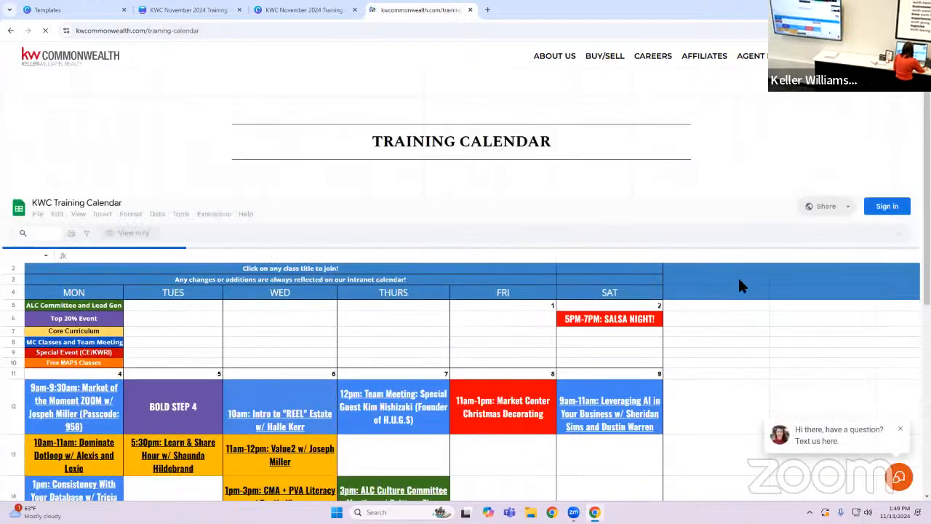
scroll(764, 246, down, 3)
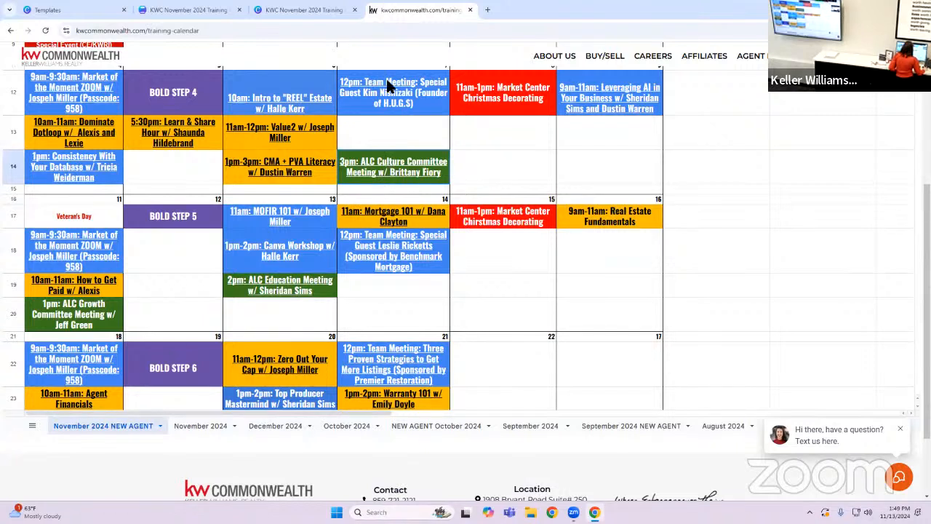
Step: Examine the November 2024 training calendar, including its color-coded class categories and the November 9 Leveraging AI in Your Business entry
click(588, 89)
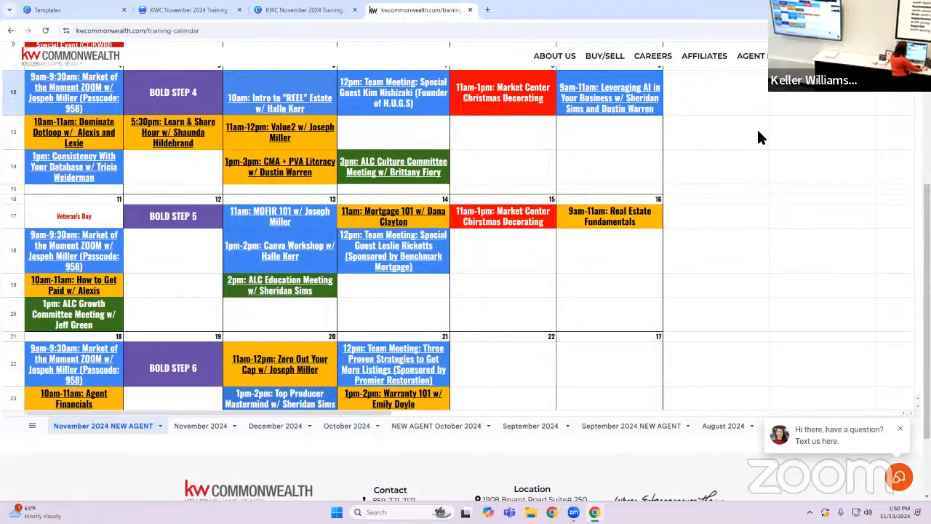
scroll(753, 149, up, 2)
scroll(716, 159, up, 2)
scroll(716, 159, down, 1)
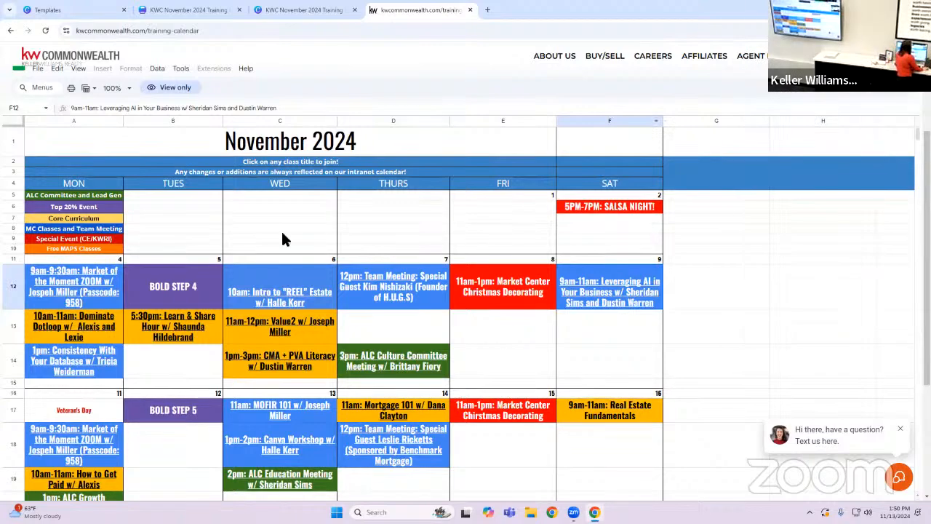
click(668, 224)
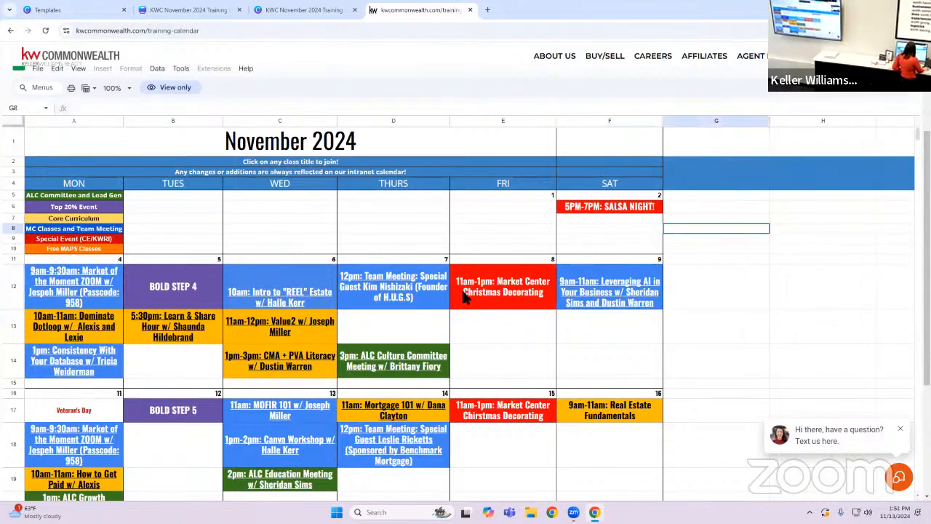
scroll(363, 304, down, 2)
scroll(363, 304, up, 3)
scroll(183, 267, down, 2)
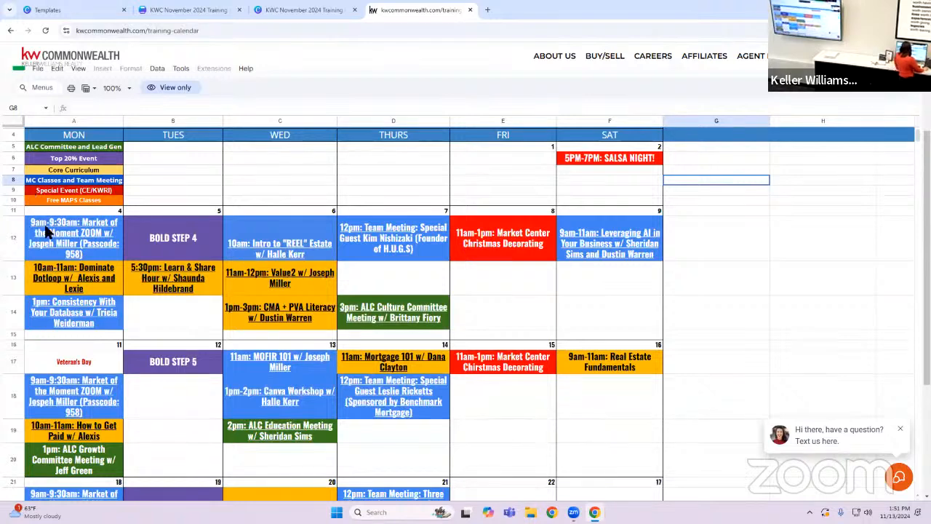
Step: Open the Zoom meeting link of the November 4 Market of the Moment class in the training calendar
mouse_move(54, 245)
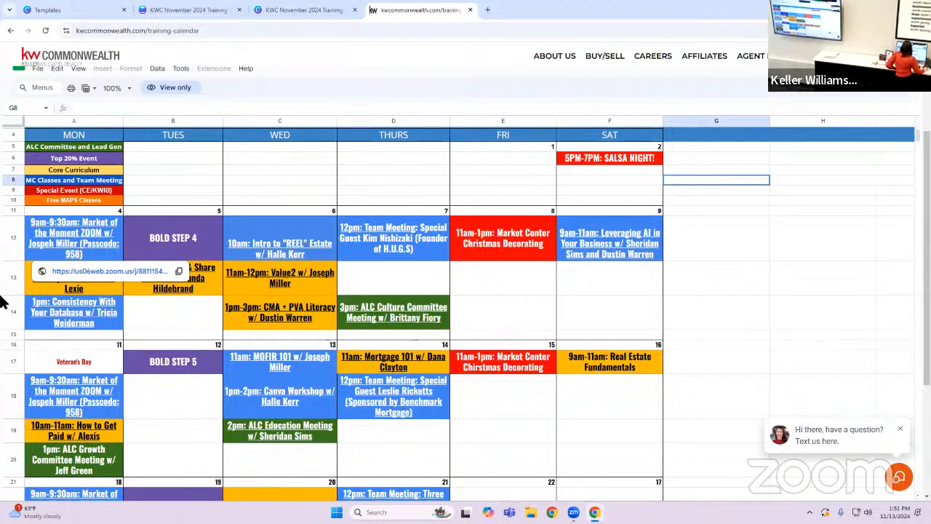
click(66, 246)
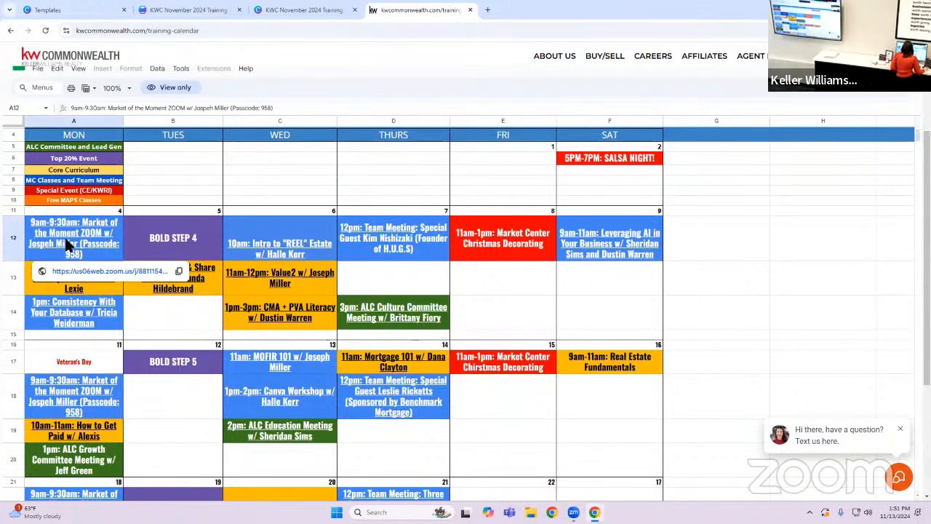
click(91, 272)
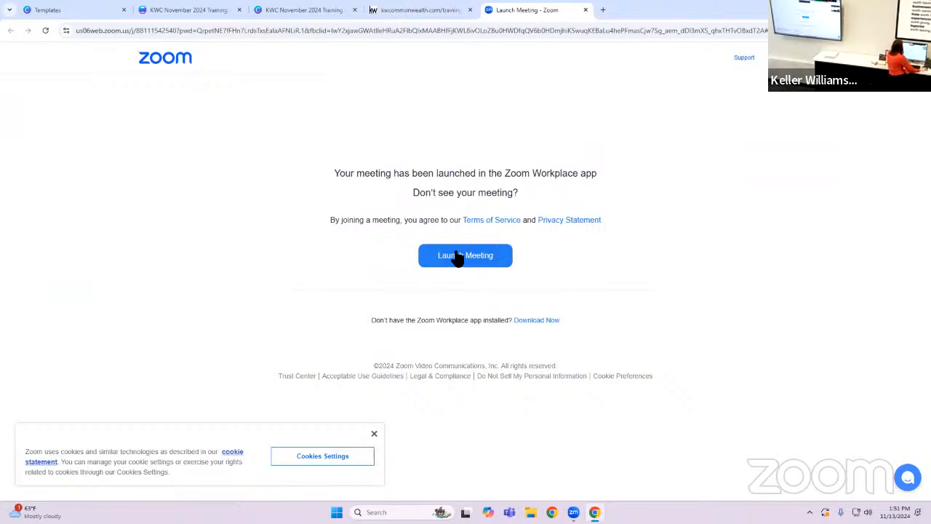
Step: Return to the training calendar page and show the Zoom link of the November 11 Market of the Moment class
click(429, 10)
scroll(305, 181, down, 5)
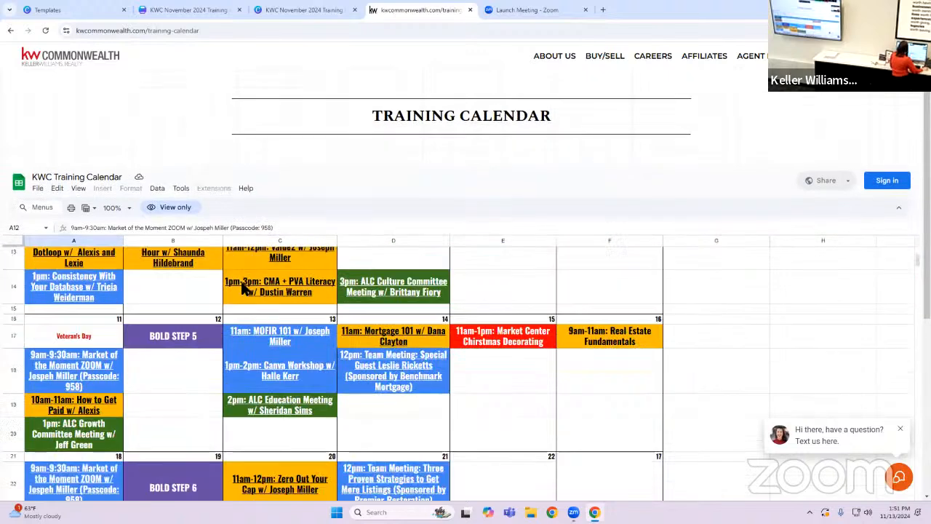
mouse_move(101, 275)
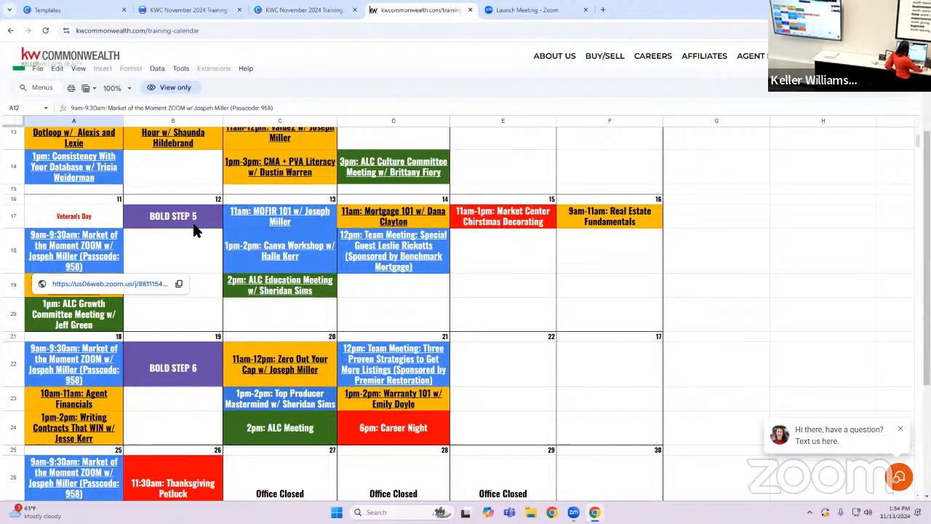
Step: Switch to the 11 x 17 in November 2024 Training Calendar design in Canva
click(291, 10)
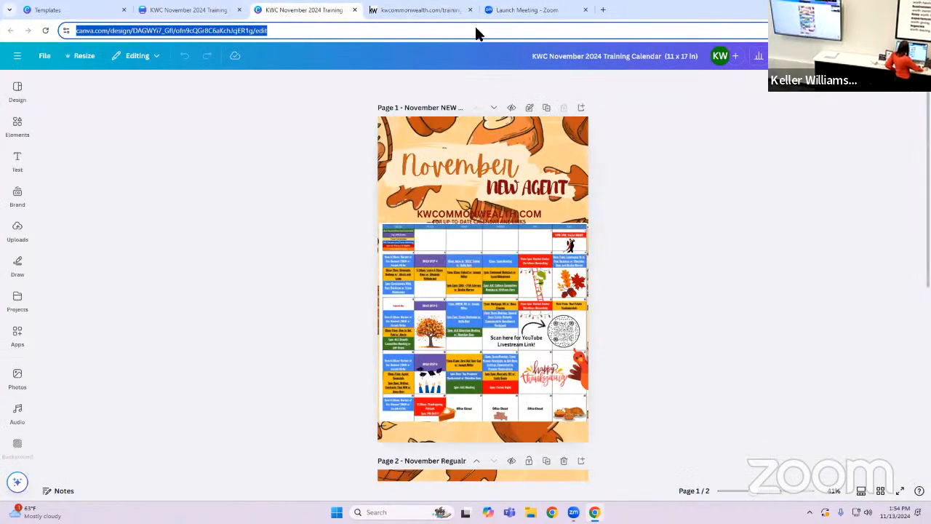
click(694, 129)
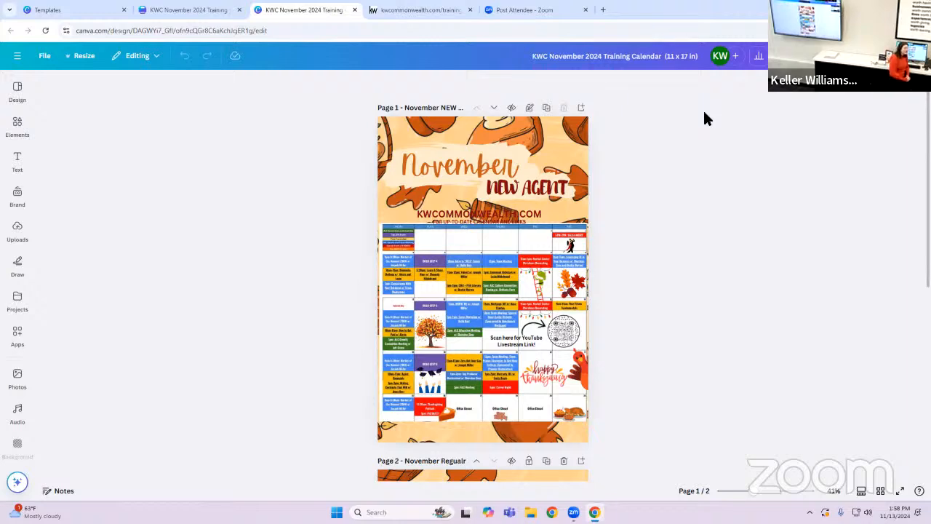
click(404, 10)
click(282, 10)
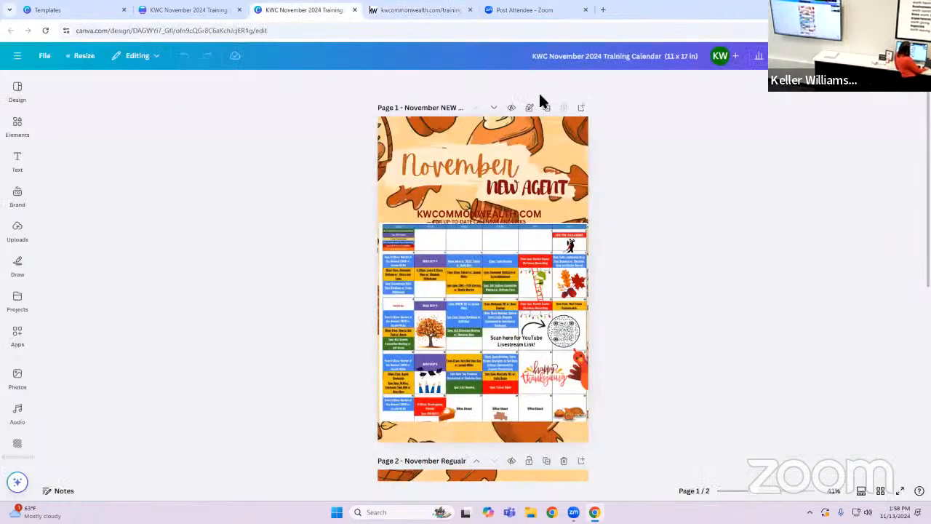
Step: Go back to the online training calendar, show the November 14 Team Meeting's link, and view the rest of the month
click(418, 9)
scroll(523, 363, down, 4)
click(412, 196)
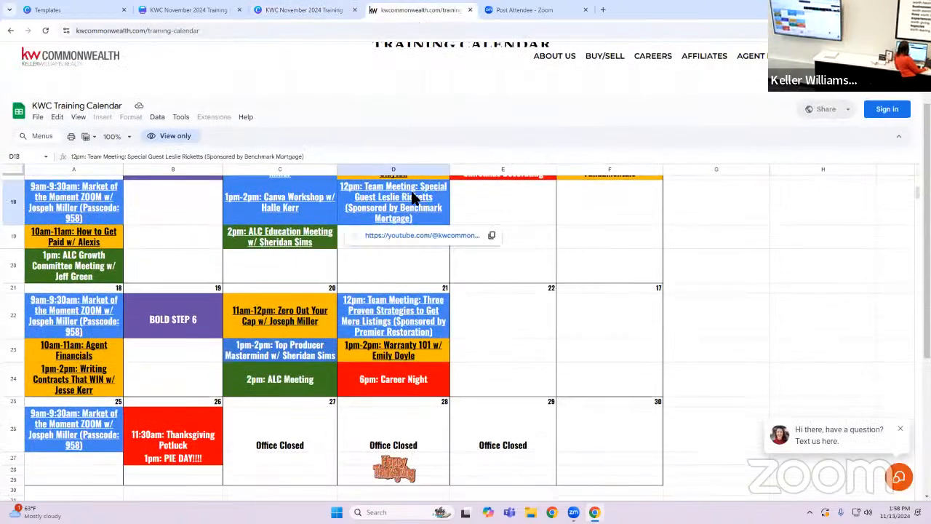
scroll(619, 272, down, 3)
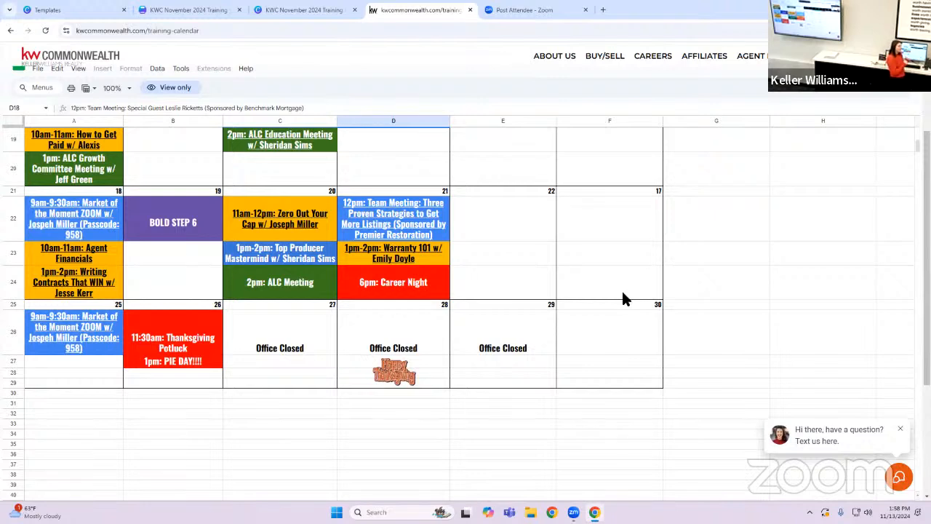
scroll(364, 483, up, 10)
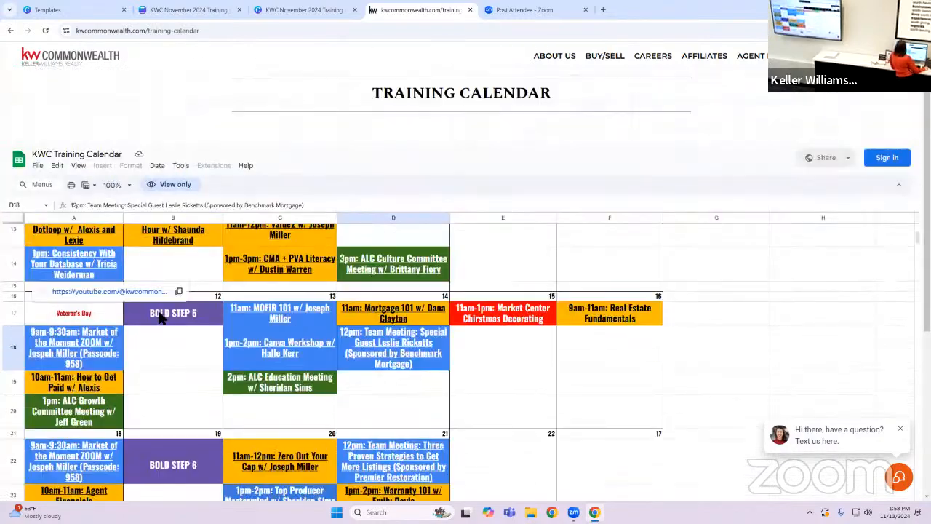
Step: Check the links of the November 11 Market of the Moment, November 13 Canva Workshop and November 14 Team Meeting entries
click(93, 336)
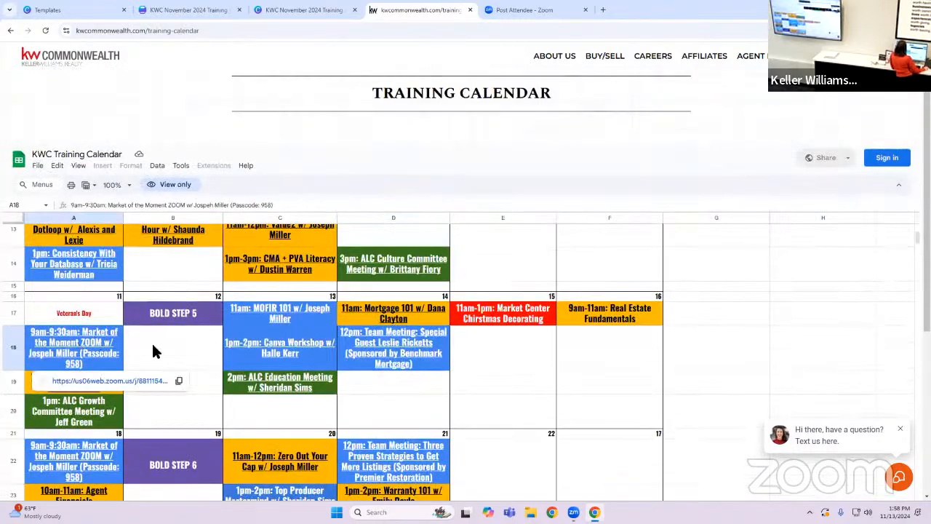
click(291, 341)
scroll(291, 351, down, 5)
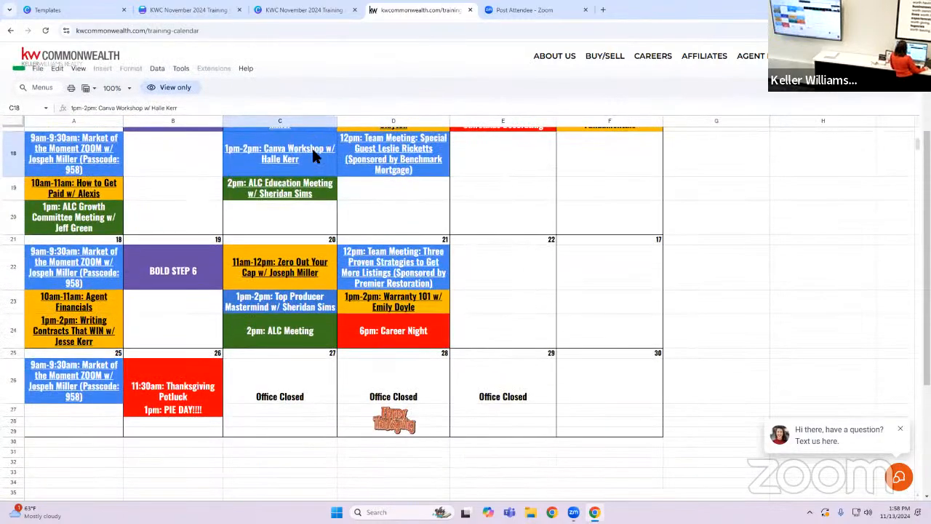
click(419, 154)
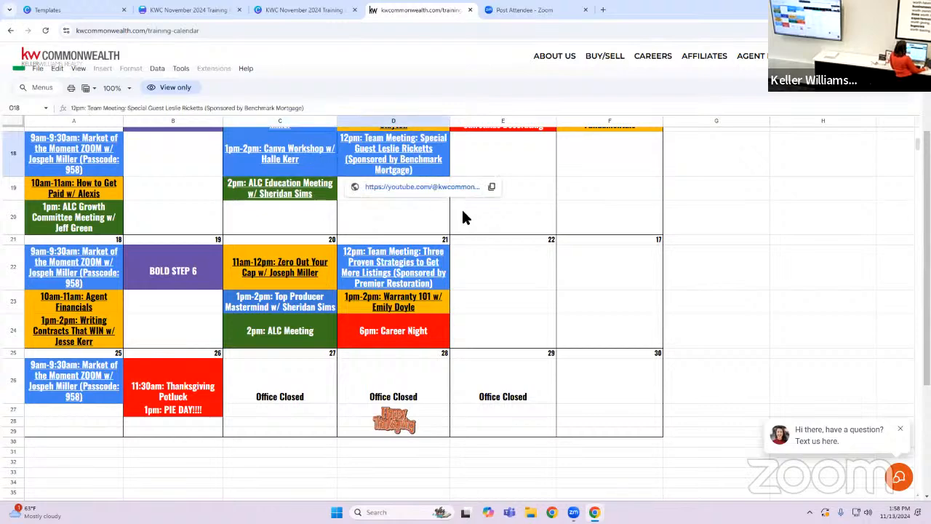
scroll(458, 218, up, 3)
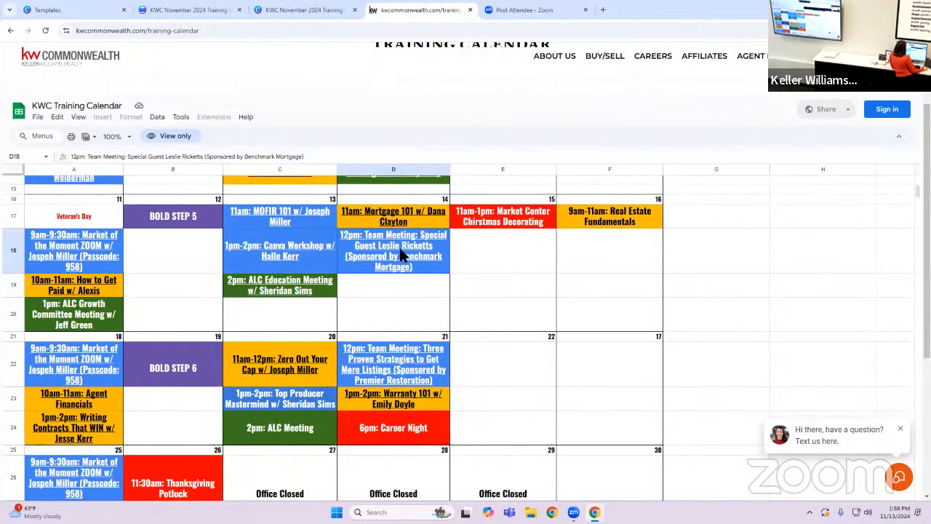
Step: Open the YouTube channel linked from the November 13 Canva Workshop, view its live streams, and close it
click(275, 249)
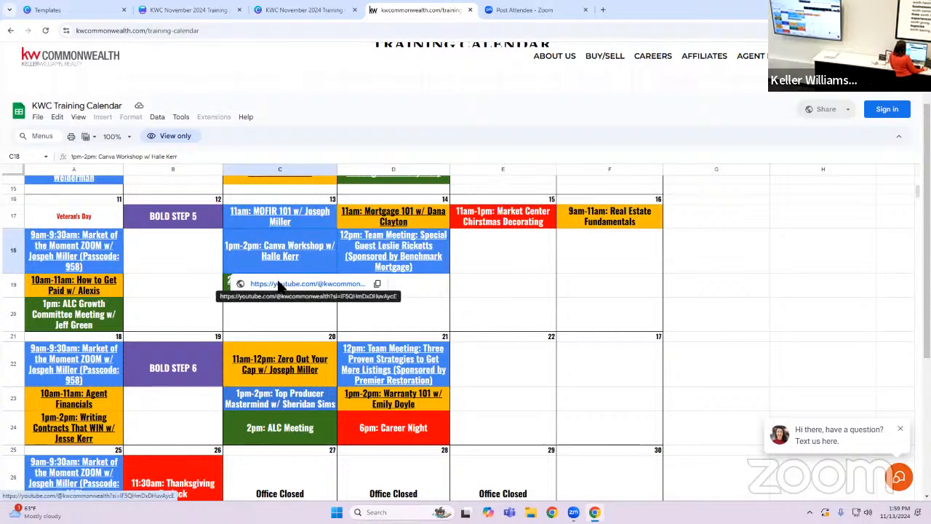
click(277, 284)
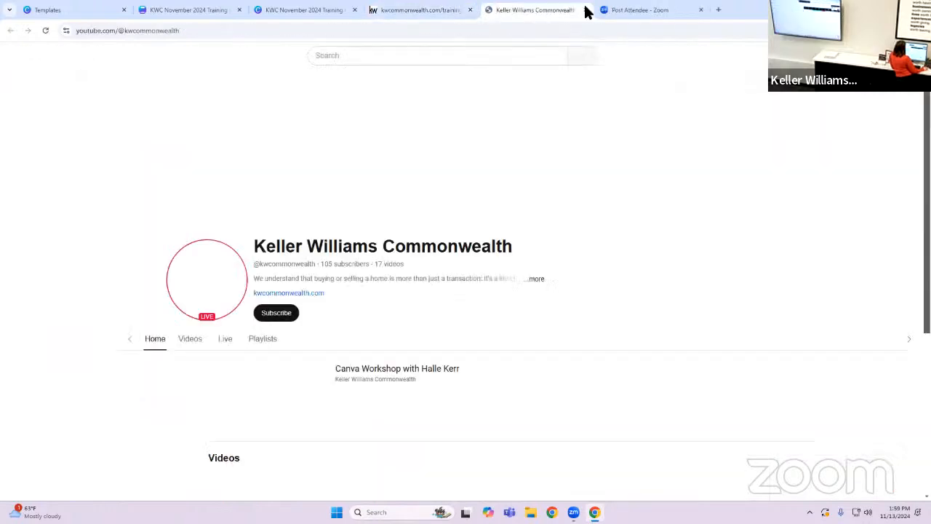
scroll(530, 268, down, 1)
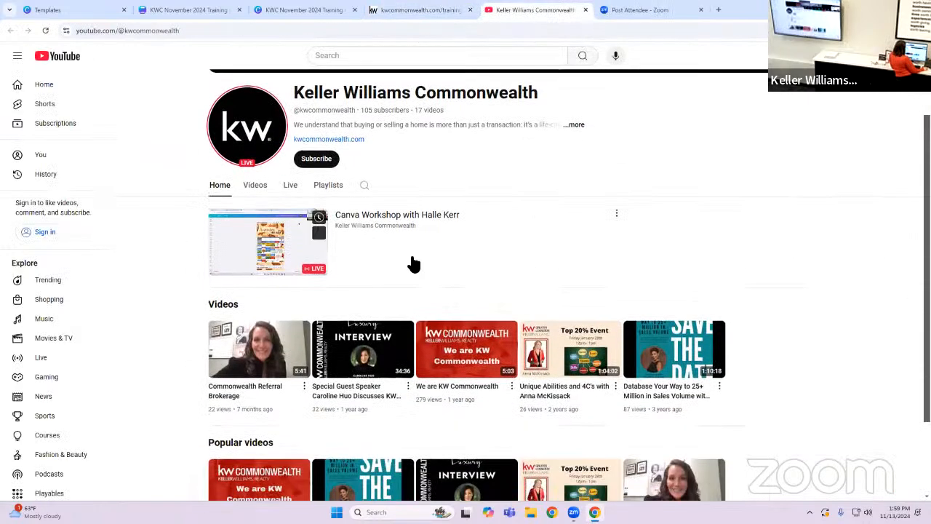
click(298, 188)
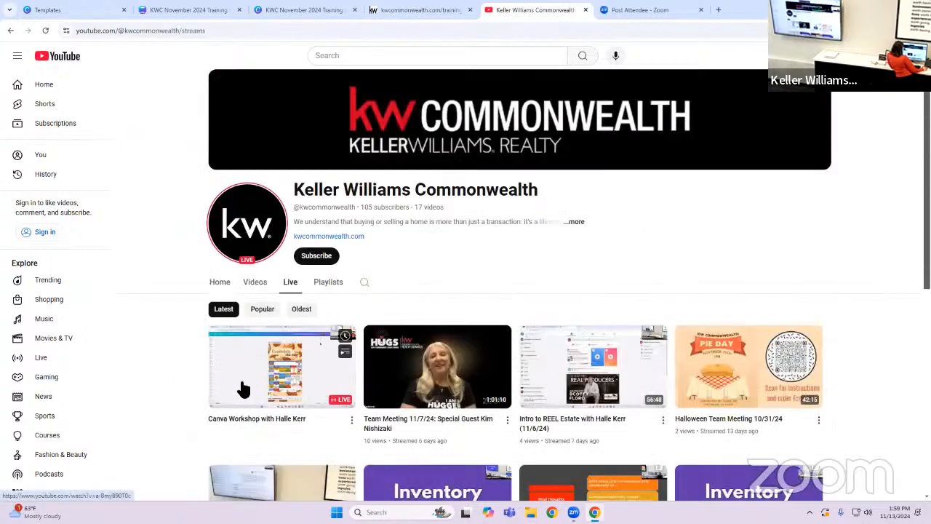
click(586, 10)
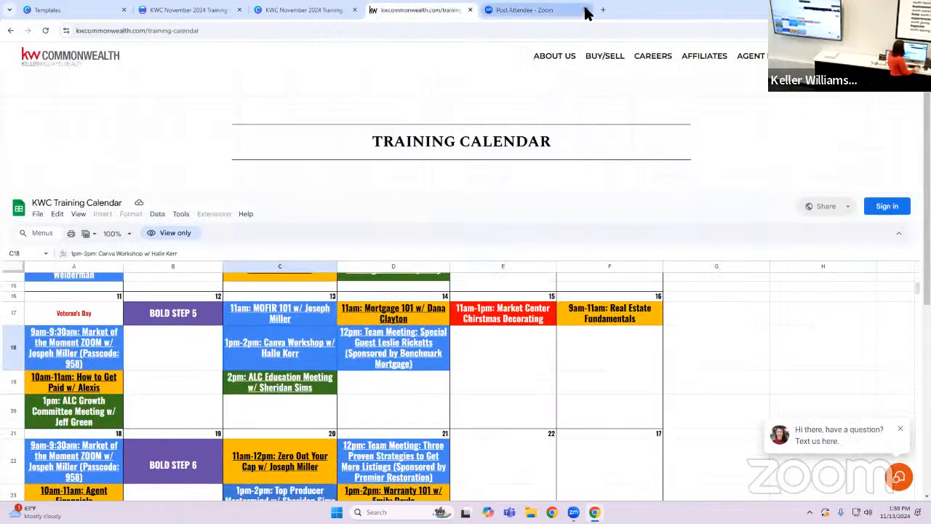
Step: Open the YouTube channel linked from the November 14 Team Meeting and display its live streams
scroll(561, 275, down, 5)
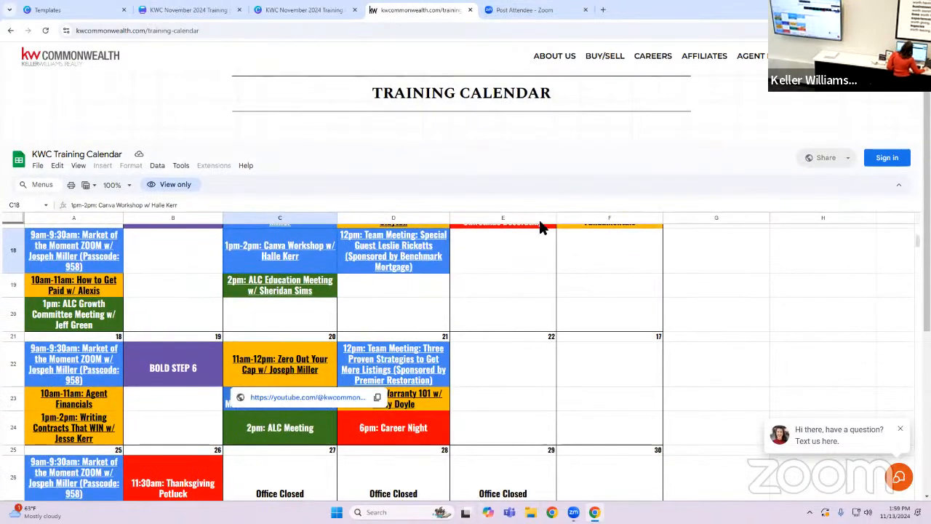
click(397, 243)
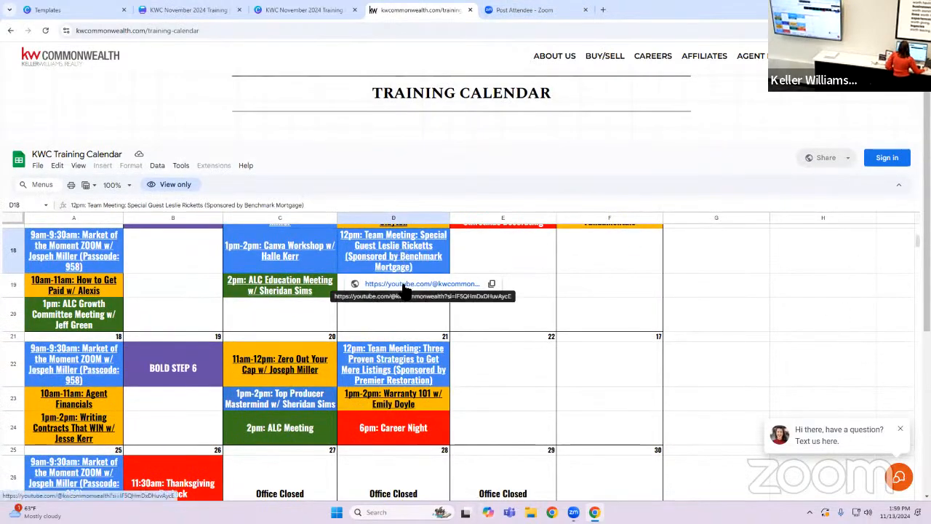
click(401, 285)
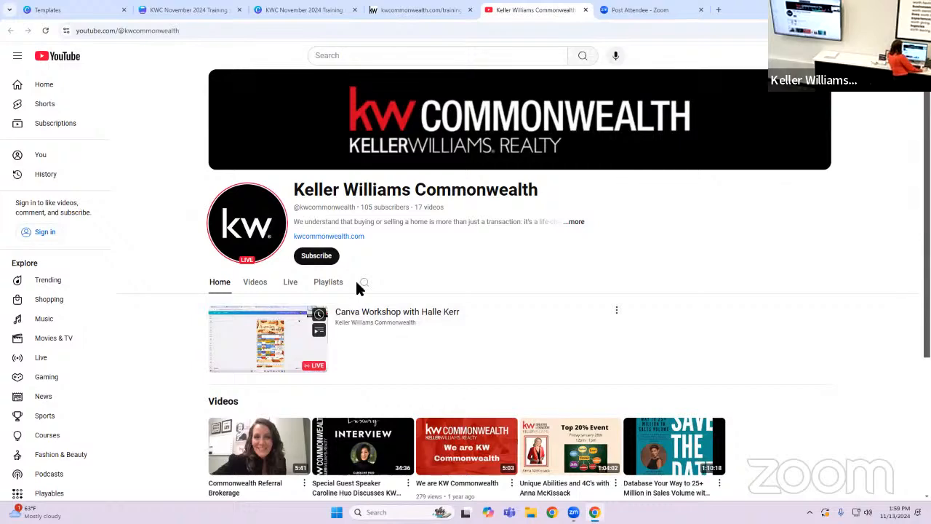
click(288, 285)
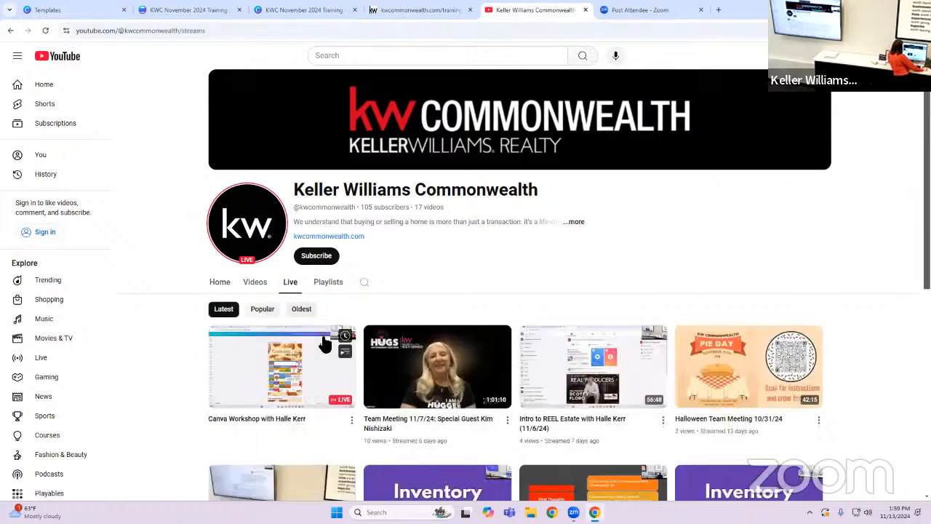
Step: Look through the Keller Williams Commonwealth channel's latest live streams for recordings of past classes and team meetings
scroll(322, 338, down, 2)
scroll(324, 342, down, 1)
mouse_move(456, 277)
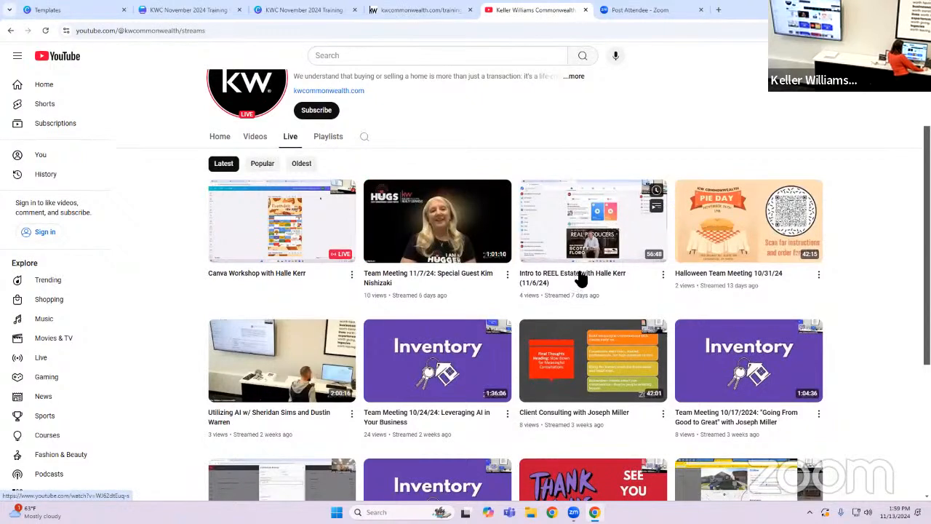
mouse_move(300, 345)
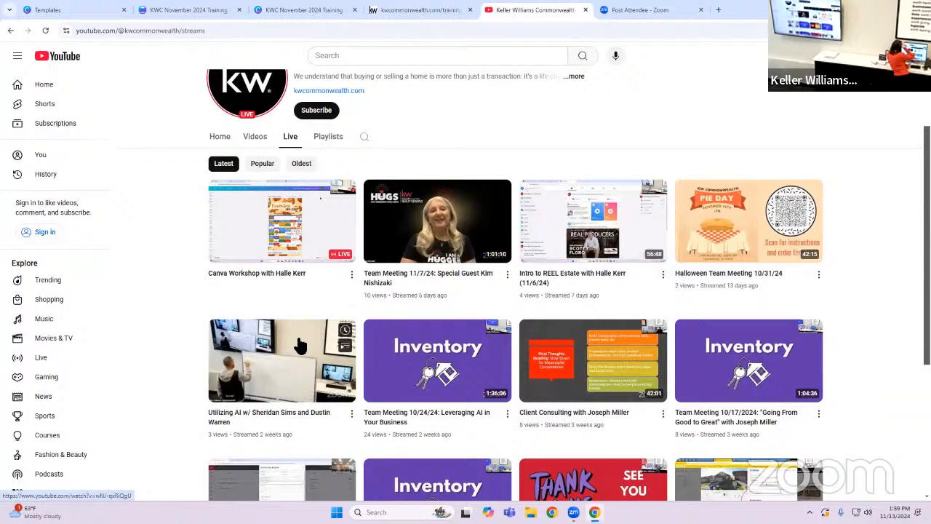
scroll(680, 302, down, 4)
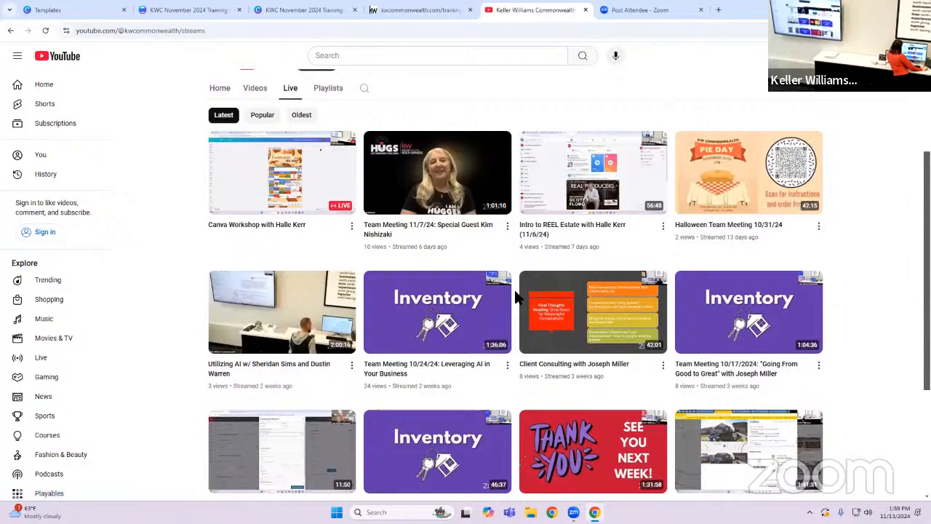
scroll(515, 297, up, 3)
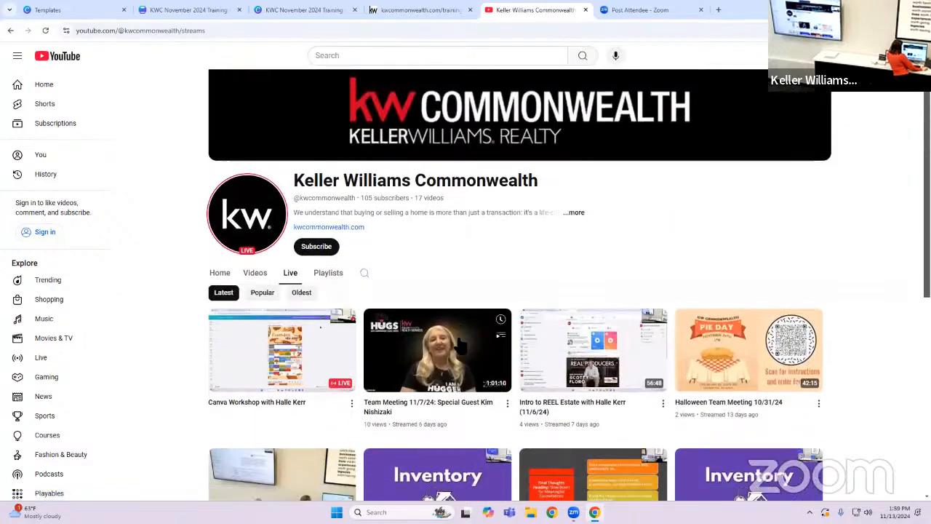
scroll(403, 347, down, 3)
scroll(402, 348, up, 1)
scroll(402, 348, up, 2)
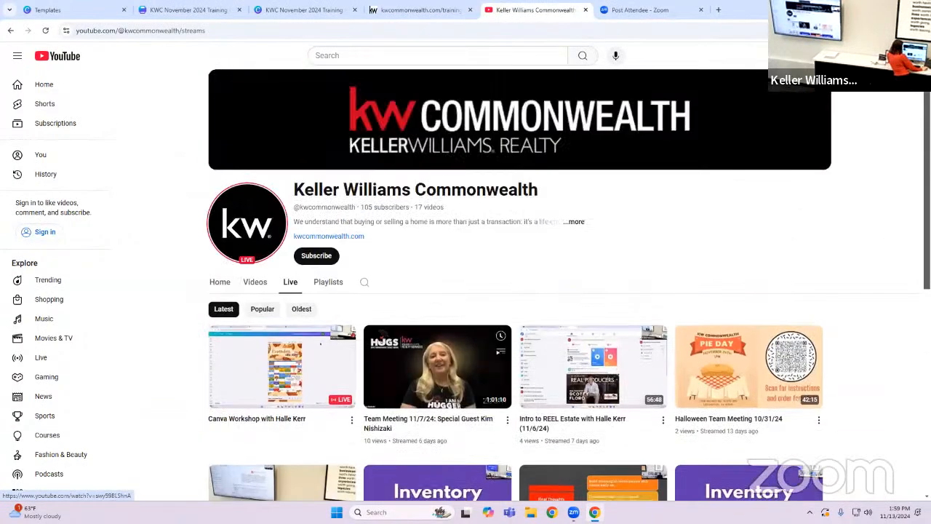
Step: Close the YouTube channel and return to the 11 x 17 in training calendar design in Canva
click(230, 291)
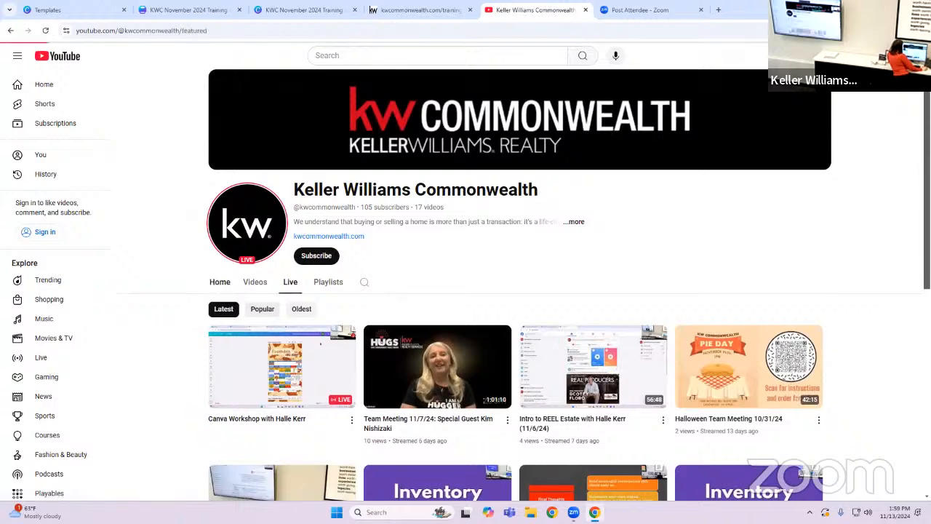
key(ctrl+w)
click(321, 10)
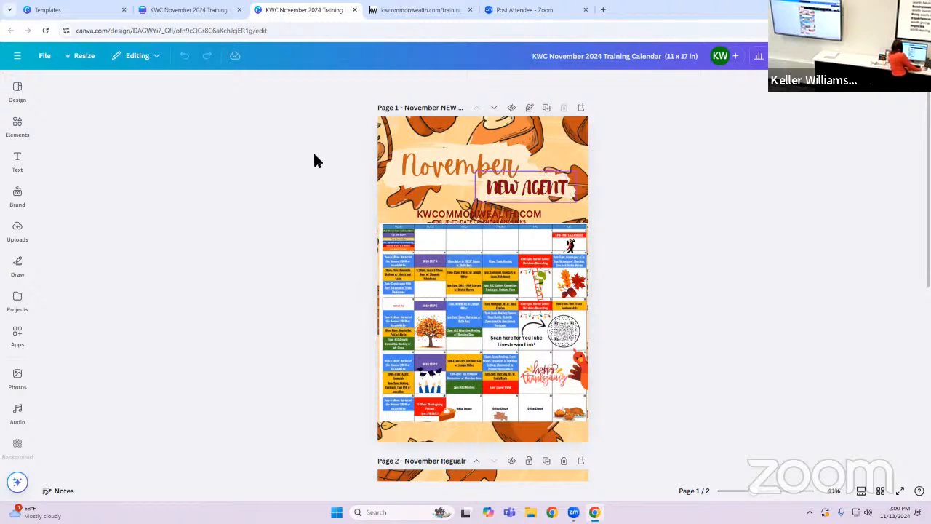
Step: Open the Keller Williams Commonwealth brand kit and look over its brand templates, logos, colors and fonts
click(17, 197)
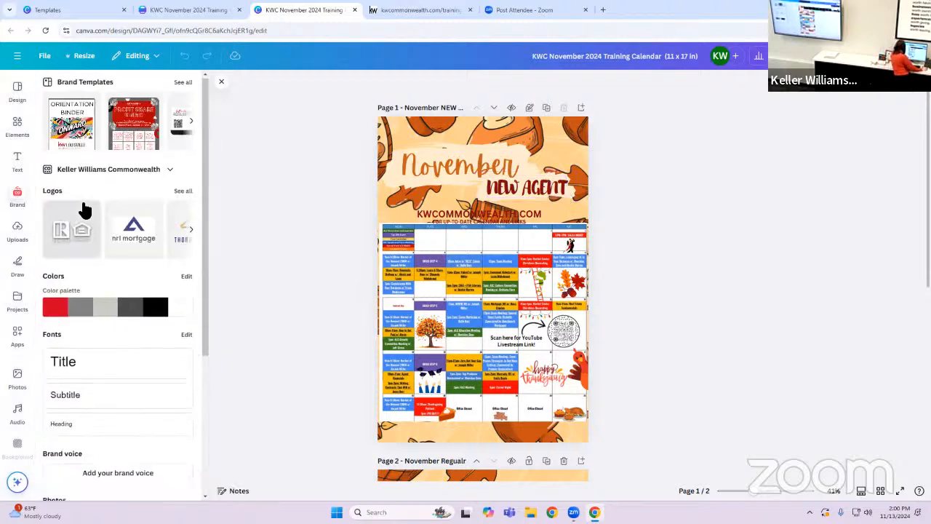
scroll(91, 213, down, 3)
scroll(131, 250, up, 3)
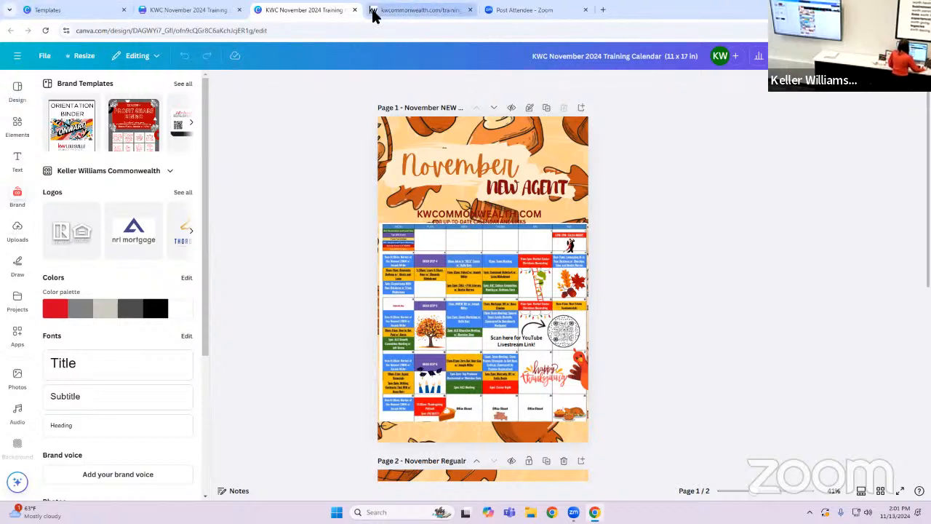
Step: Revisit the online training calendar and the original Canva calendar design, and show the Zoom post-attendee page
click(418, 11)
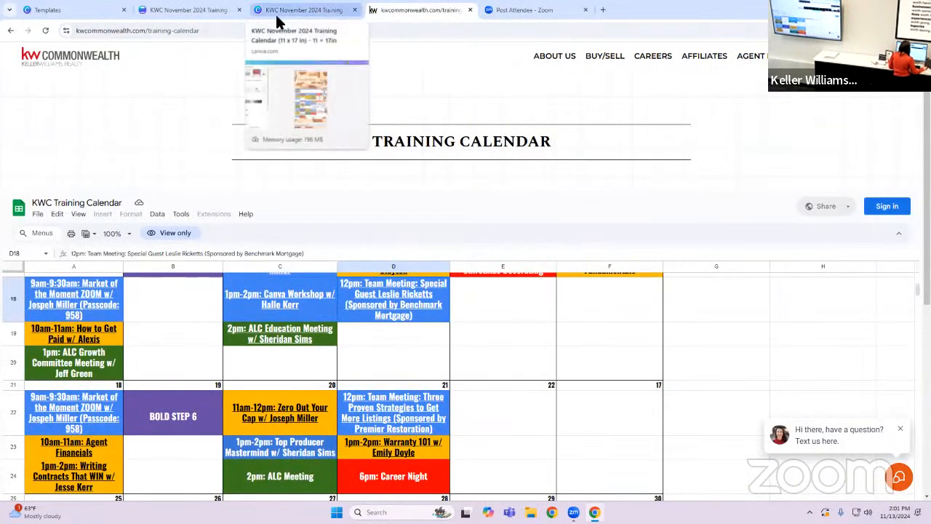
click(152, 12)
click(524, 9)
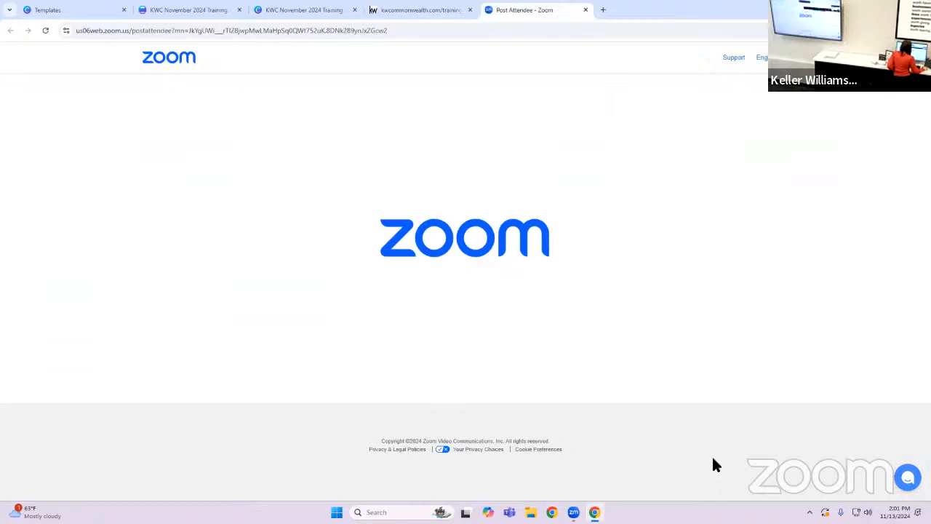